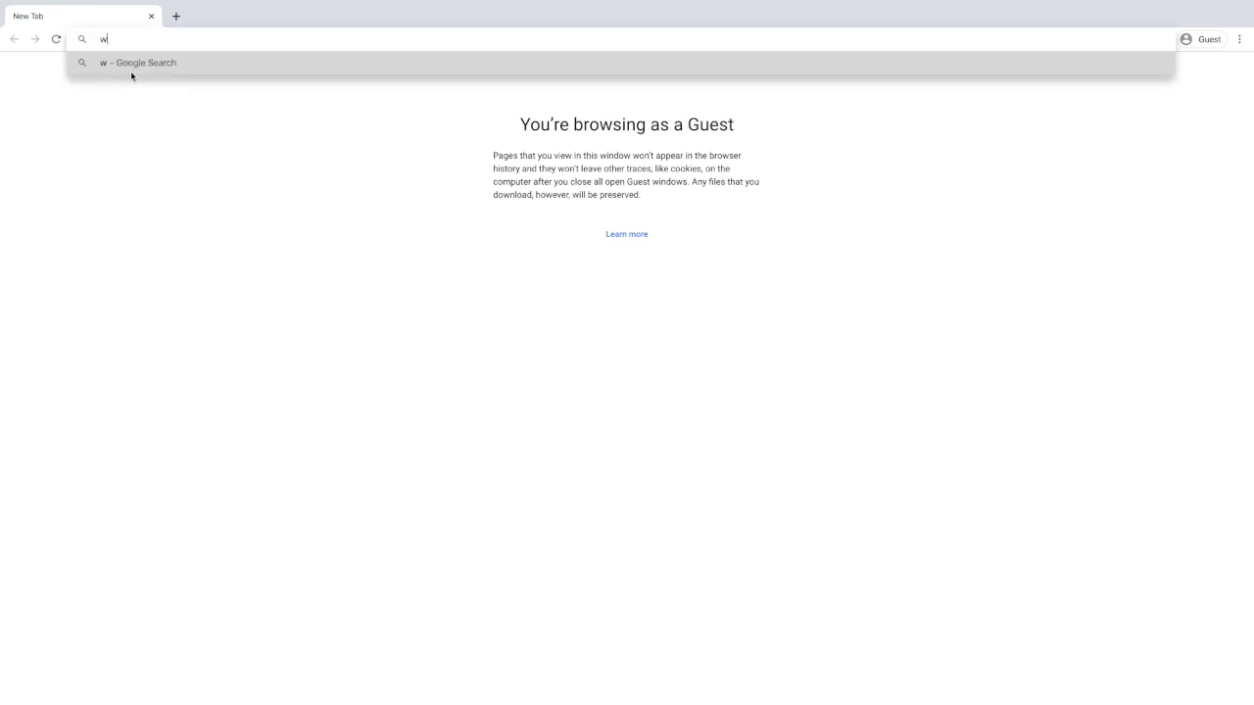
{"action": "type", "text": "google.com"}
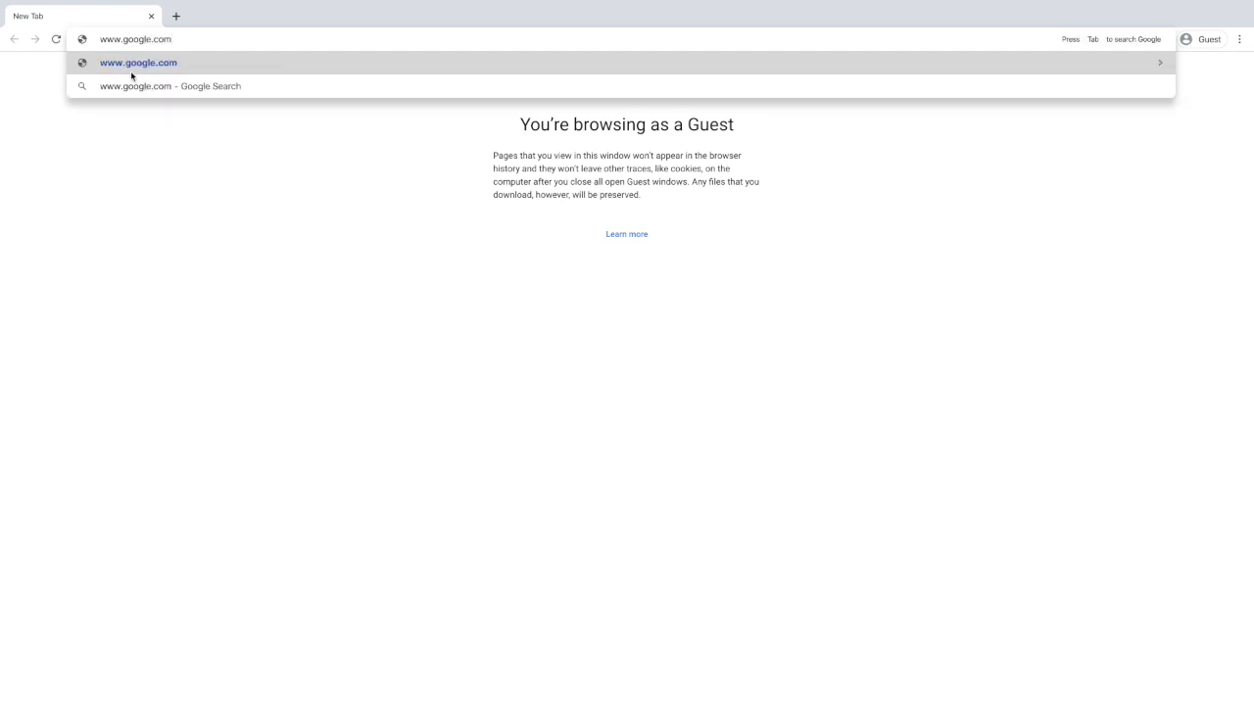
{"action": "key", "text": "Return"}
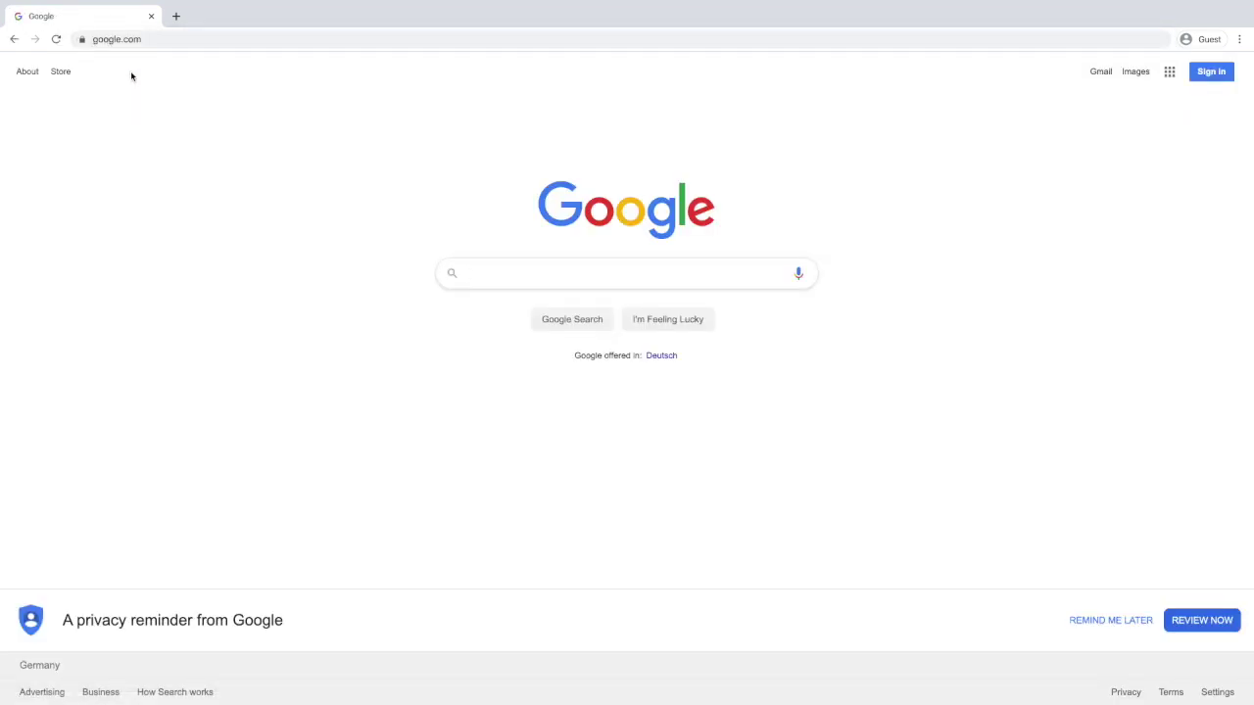
Sign in with the school account's e-mail address and its password, shown as plain text.
{"action": "left_click", "coordinate": [1195, 75]}
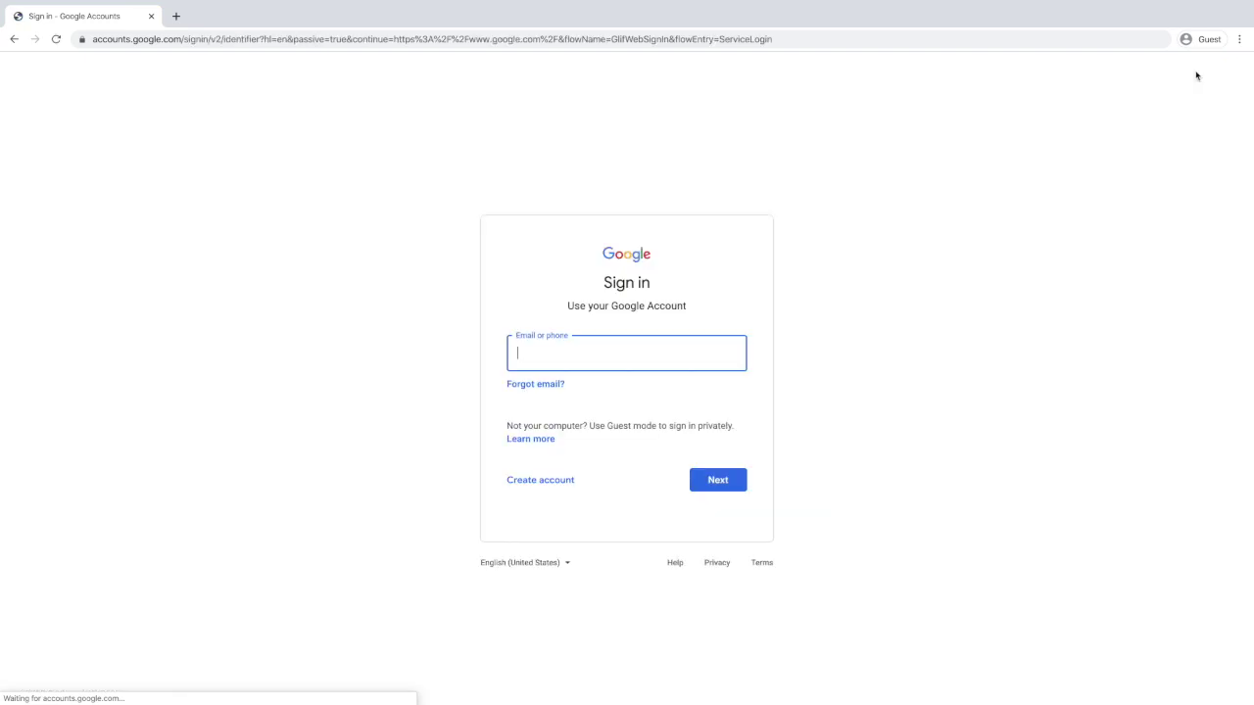
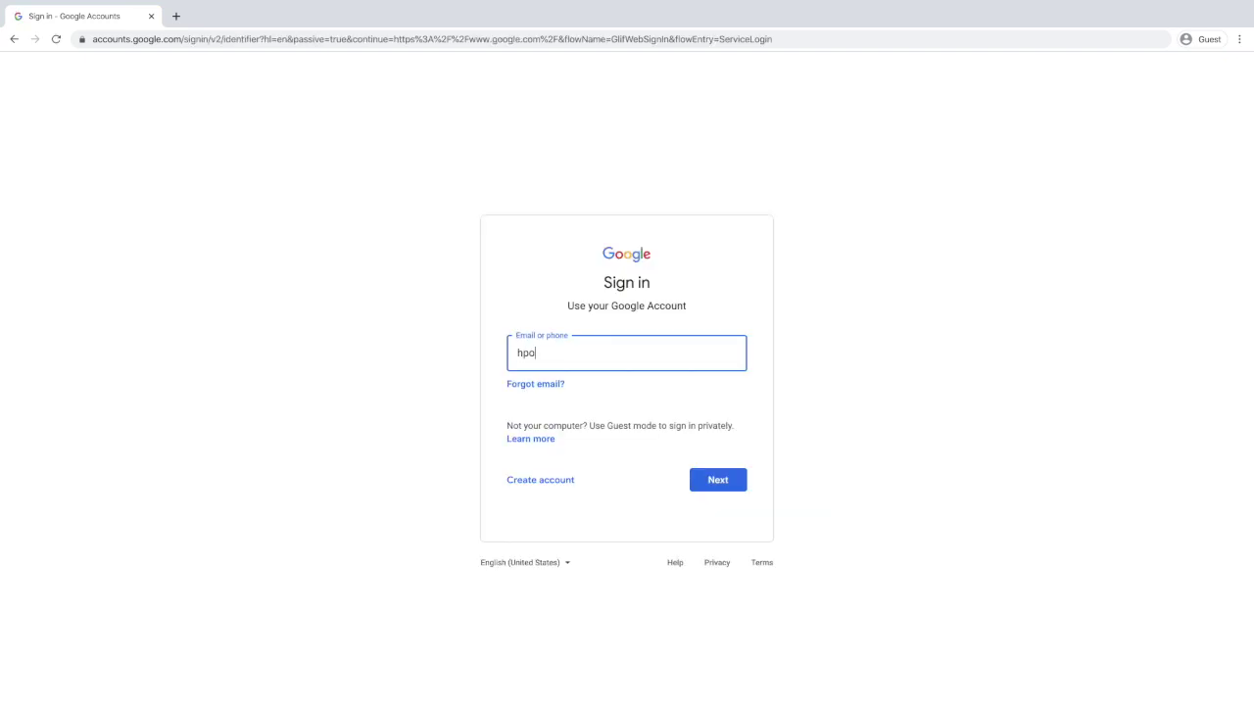
{"action": "left_click", "coordinate": [712, 481]}
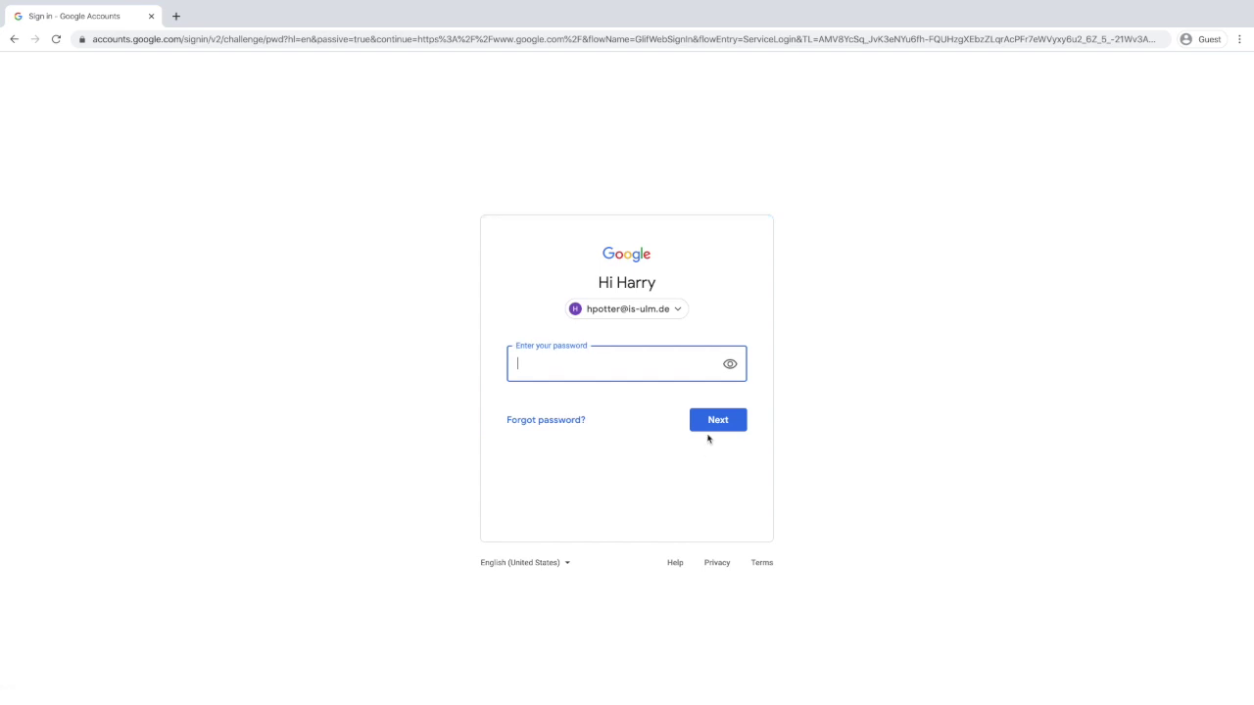
{"action": "left_click", "coordinate": [729, 365]}
{"action": "left_click", "coordinate": [742, 426]}
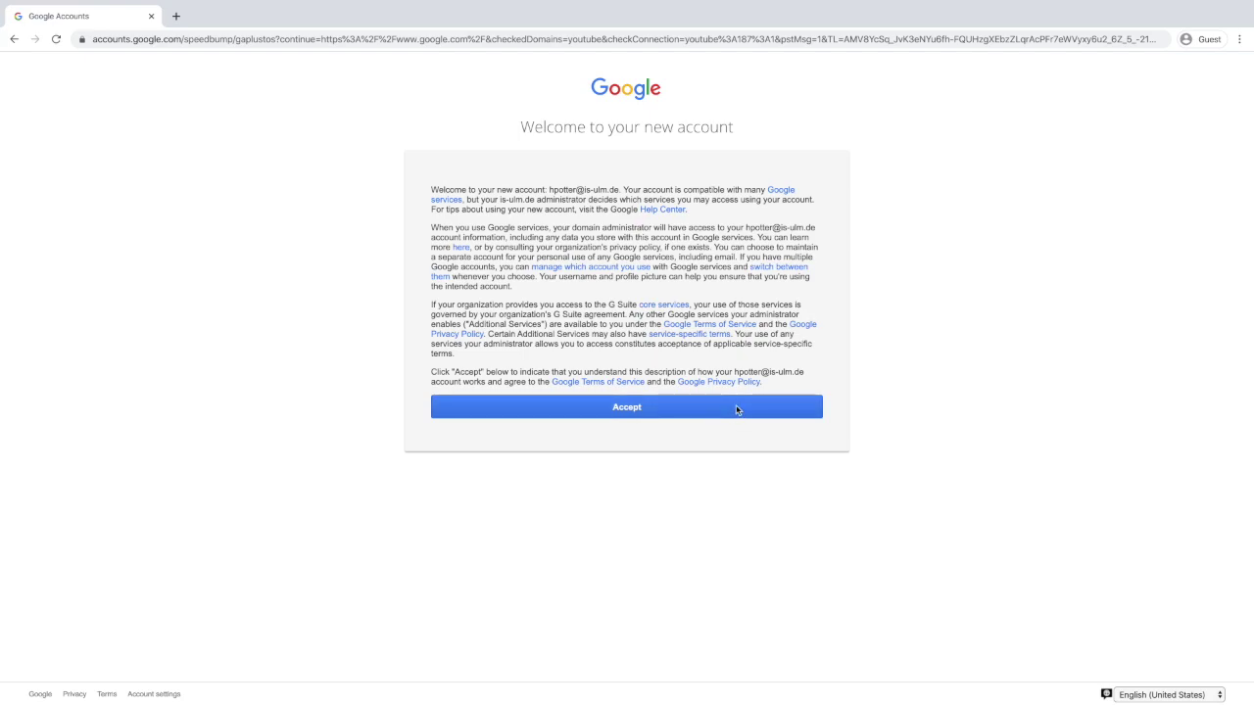
Accept the new-account terms, then enter, confirm and save a new account password.
{"action": "left_click", "coordinate": [736, 409]}
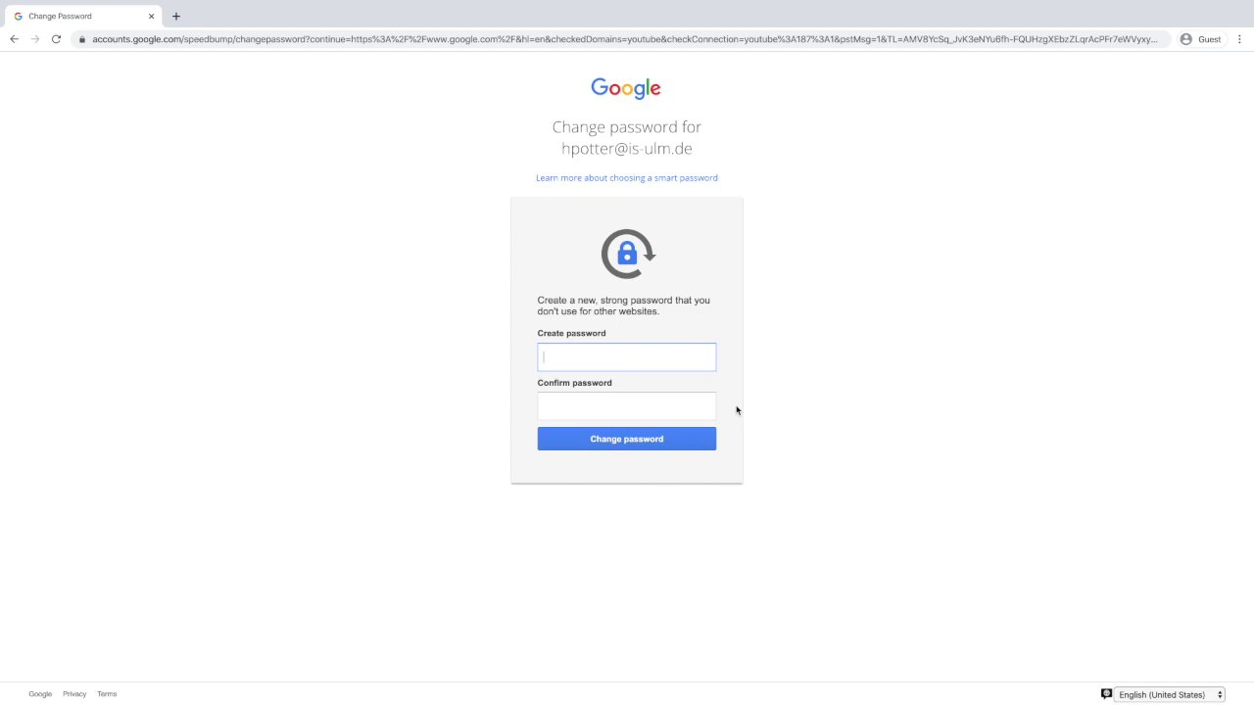
{"action": "left_click", "coordinate": [627, 405]}
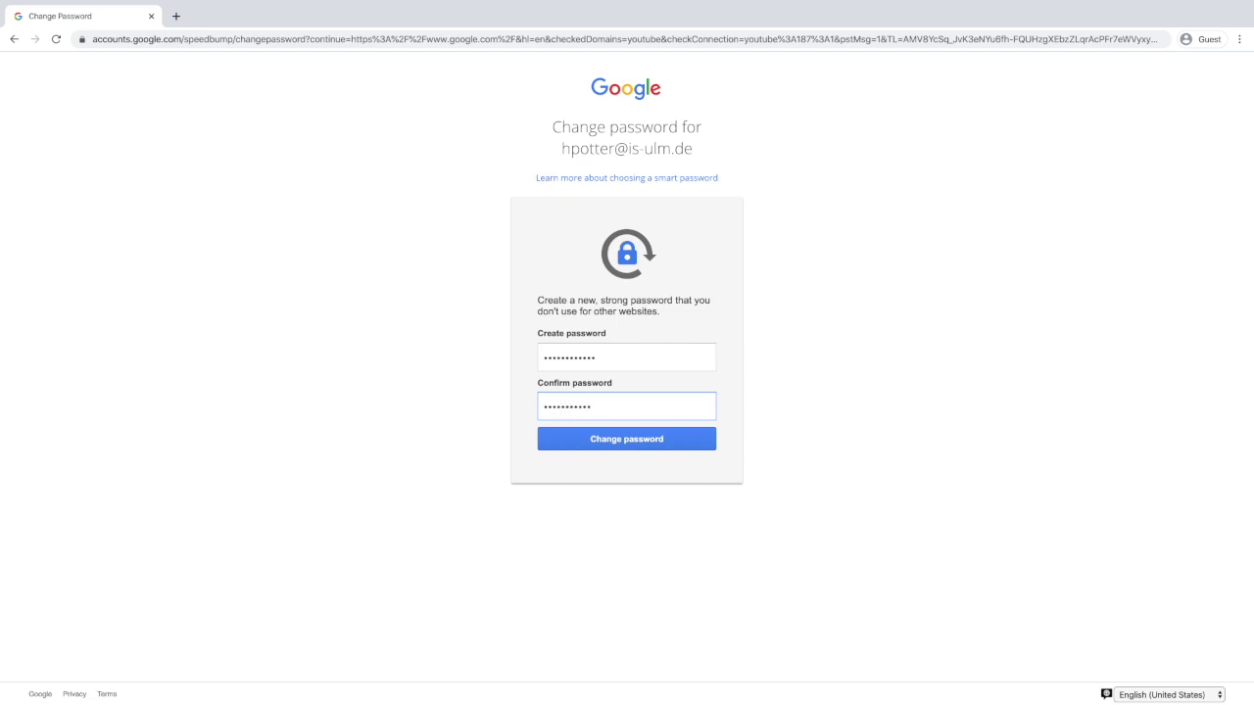
{"action": "left_click", "coordinate": [705, 439]}
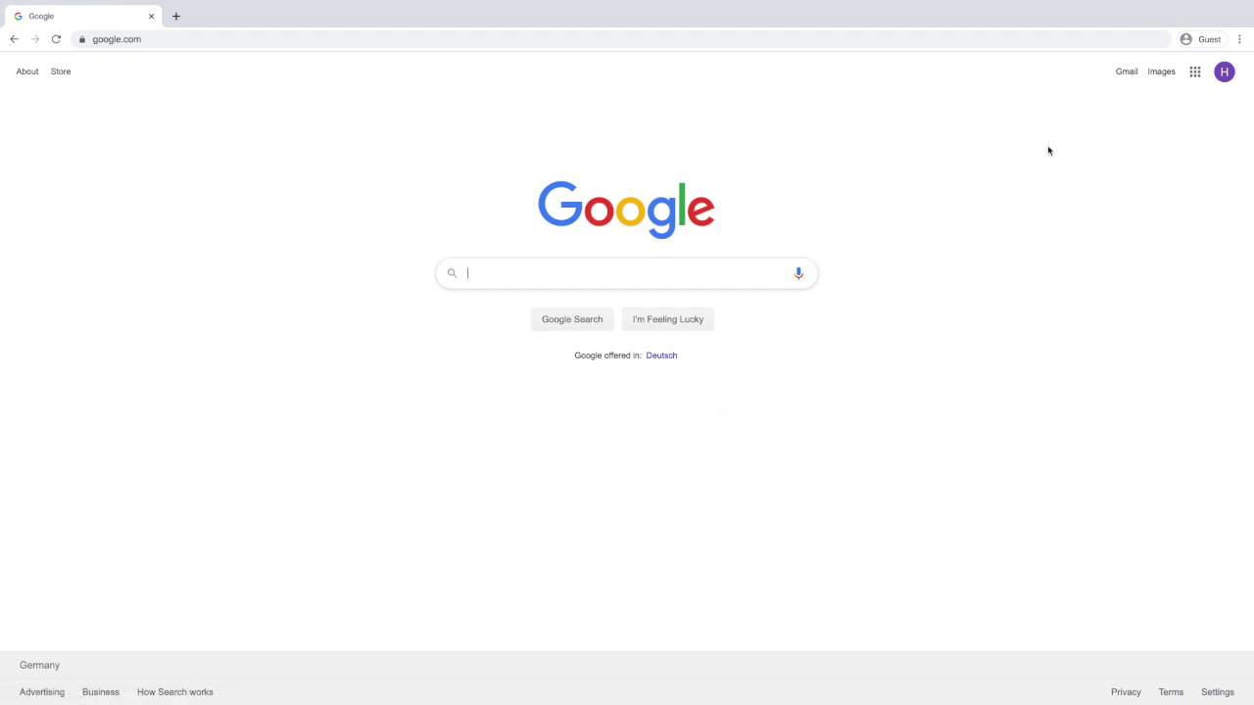
Open Gmail from the homepage and finish the welcome tour with the Default view.
{"action": "left_click", "coordinate": [1122, 75]}
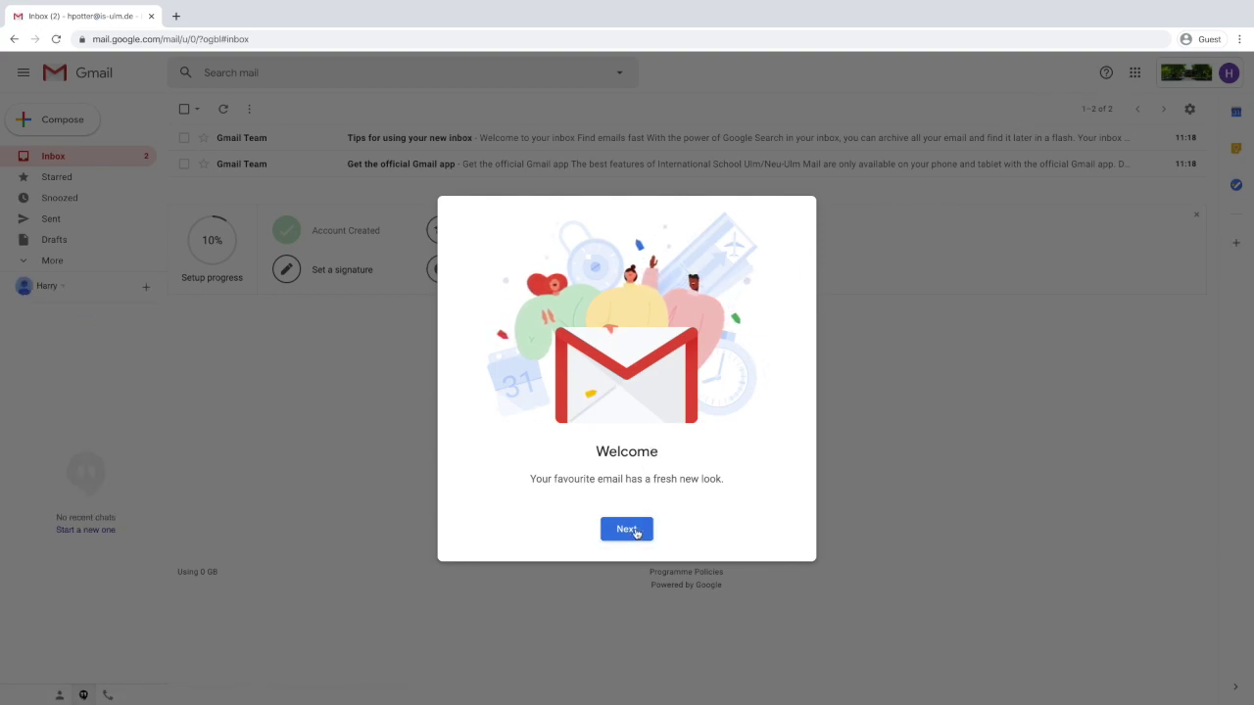
{"action": "left_click", "coordinate": [632, 530]}
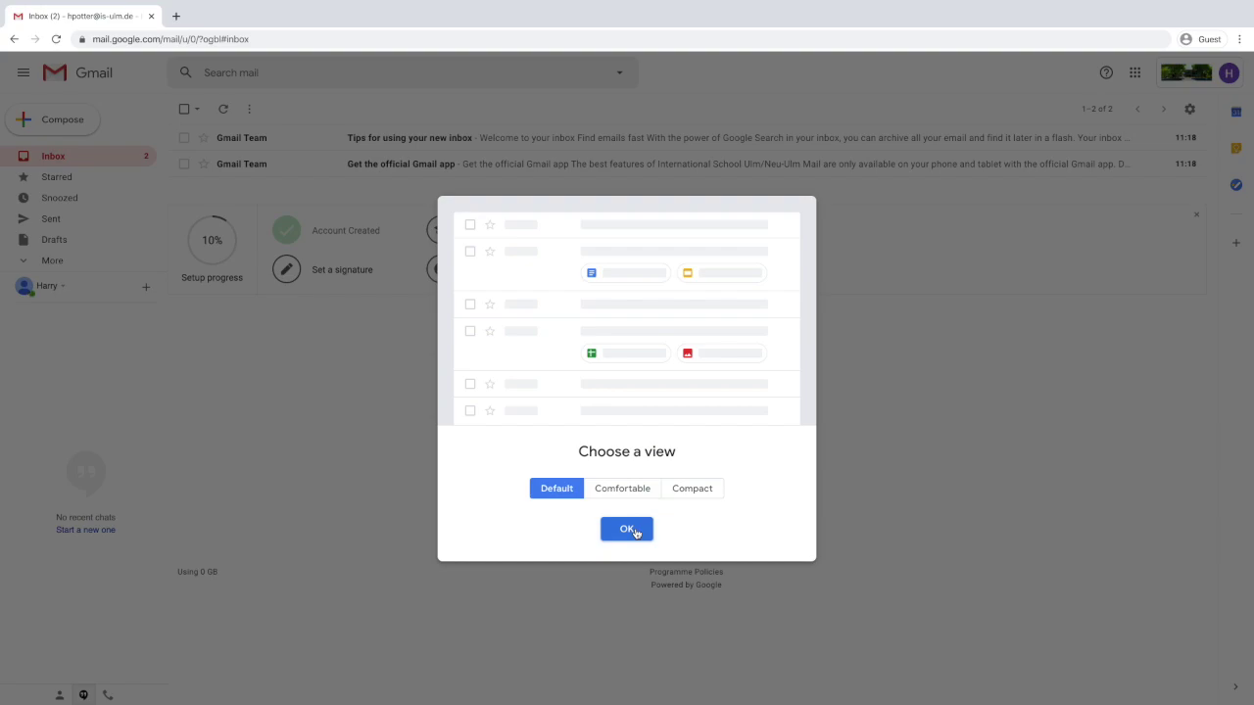
{"action": "left_click", "coordinate": [627, 529]}
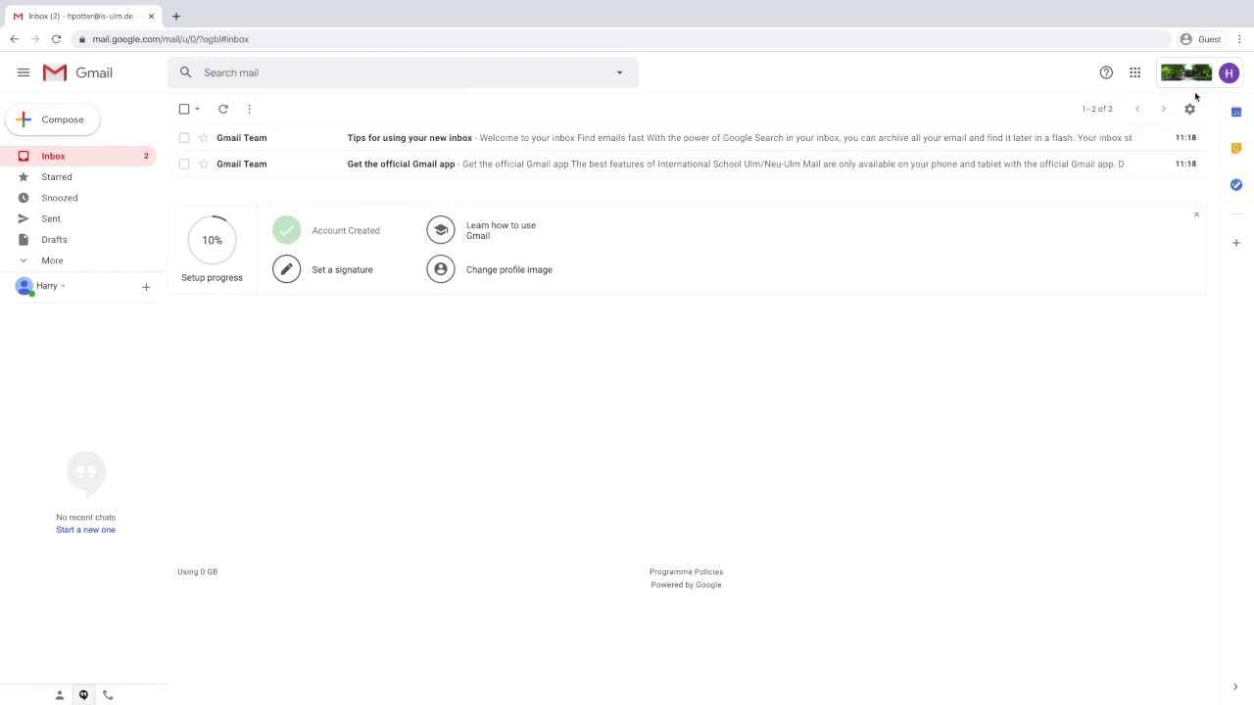
Upload house badge 1.jpg from the Desktop, crop it around the crest, and set it as profile photo.
{"action": "left_click", "coordinate": [1224, 78]}
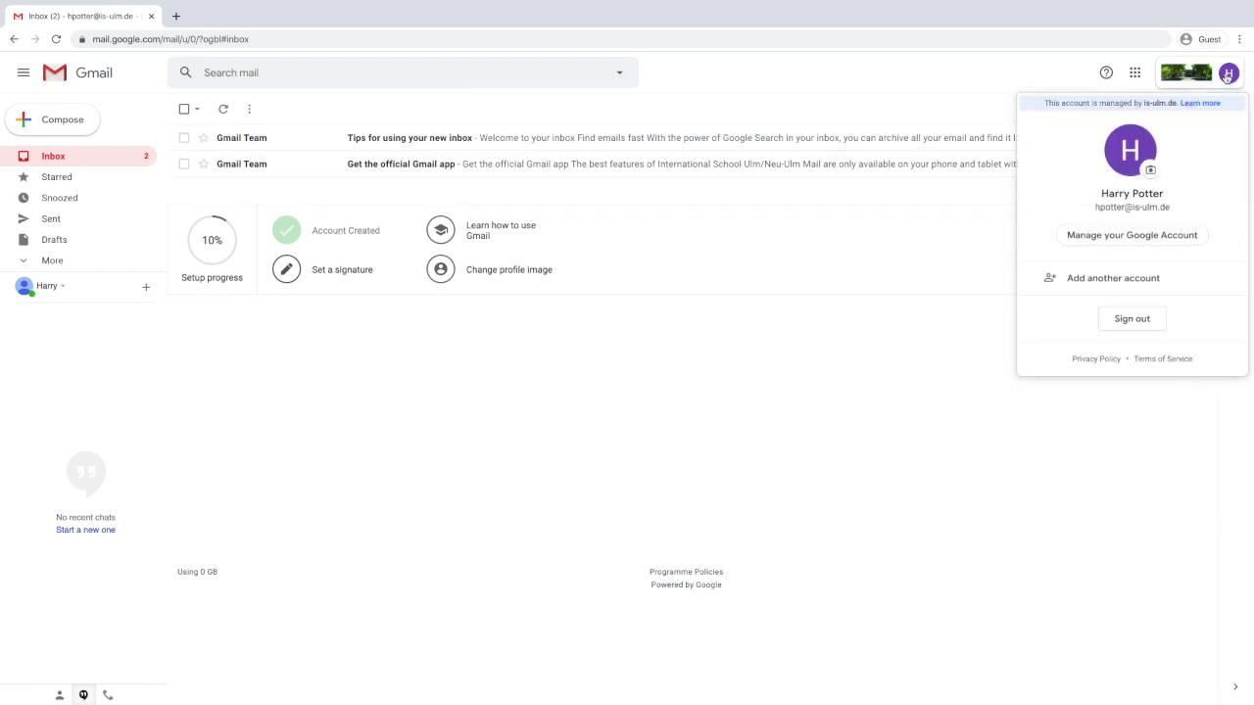
{"action": "left_click", "coordinate": [1150, 171]}
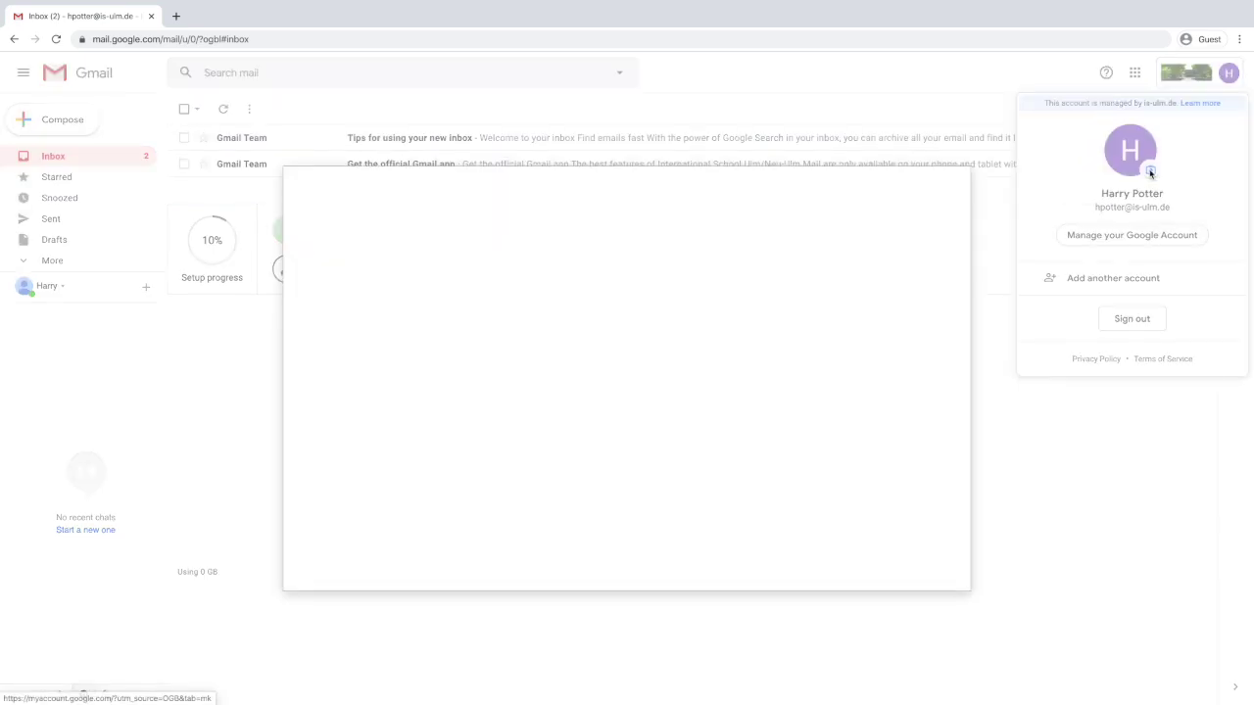
{"action": "left_click", "coordinate": [429, 225]}
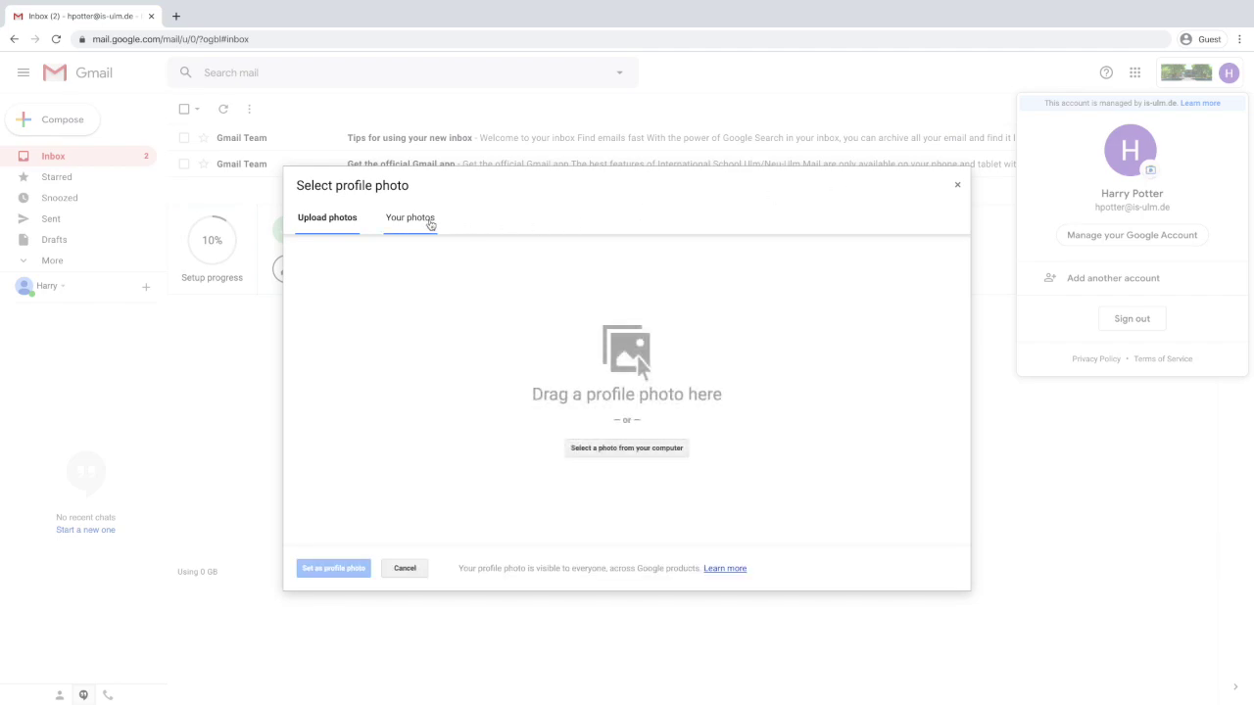
{"action": "left_click", "coordinate": [582, 456]}
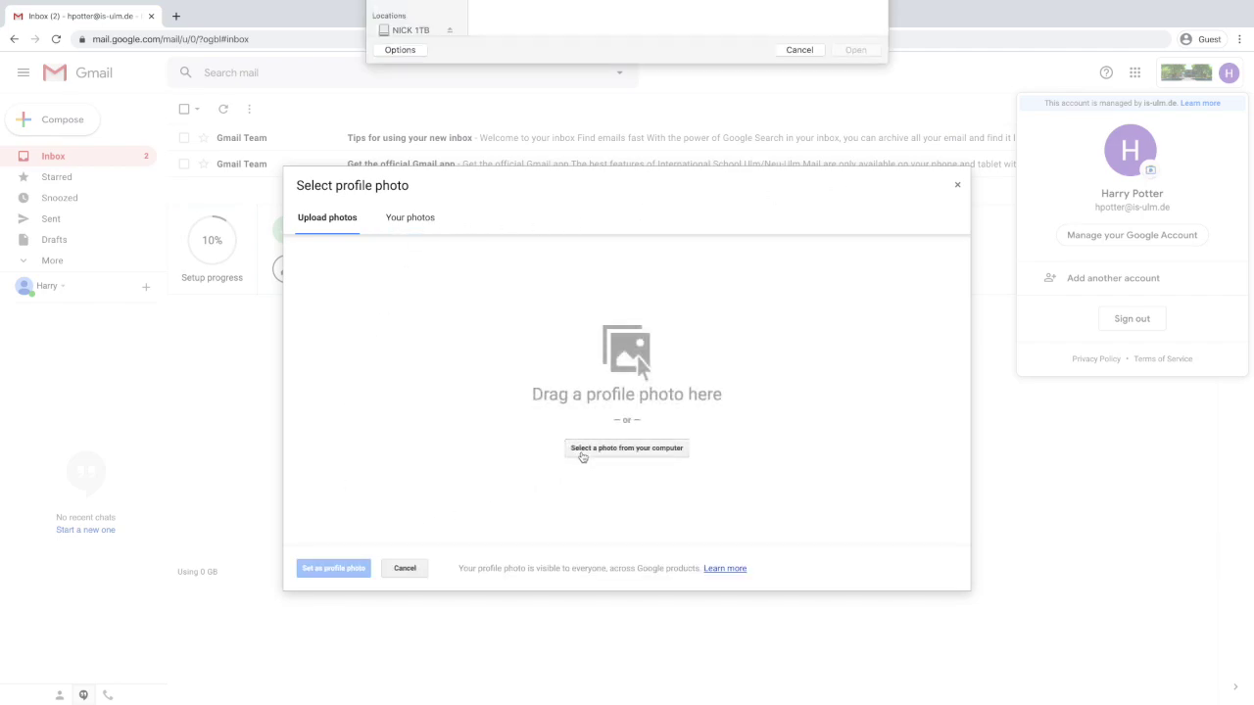
{"action": "left_click", "coordinate": [411, 156]}
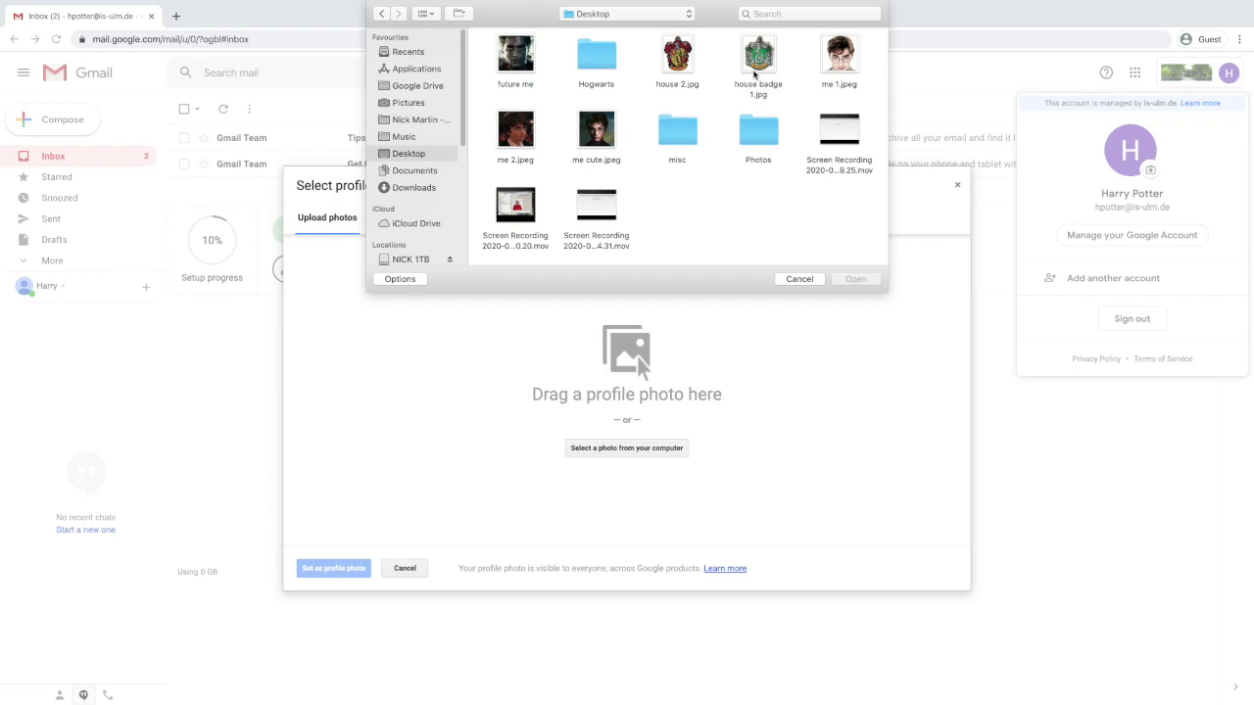
{"action": "double_click", "coordinate": [755, 59]}
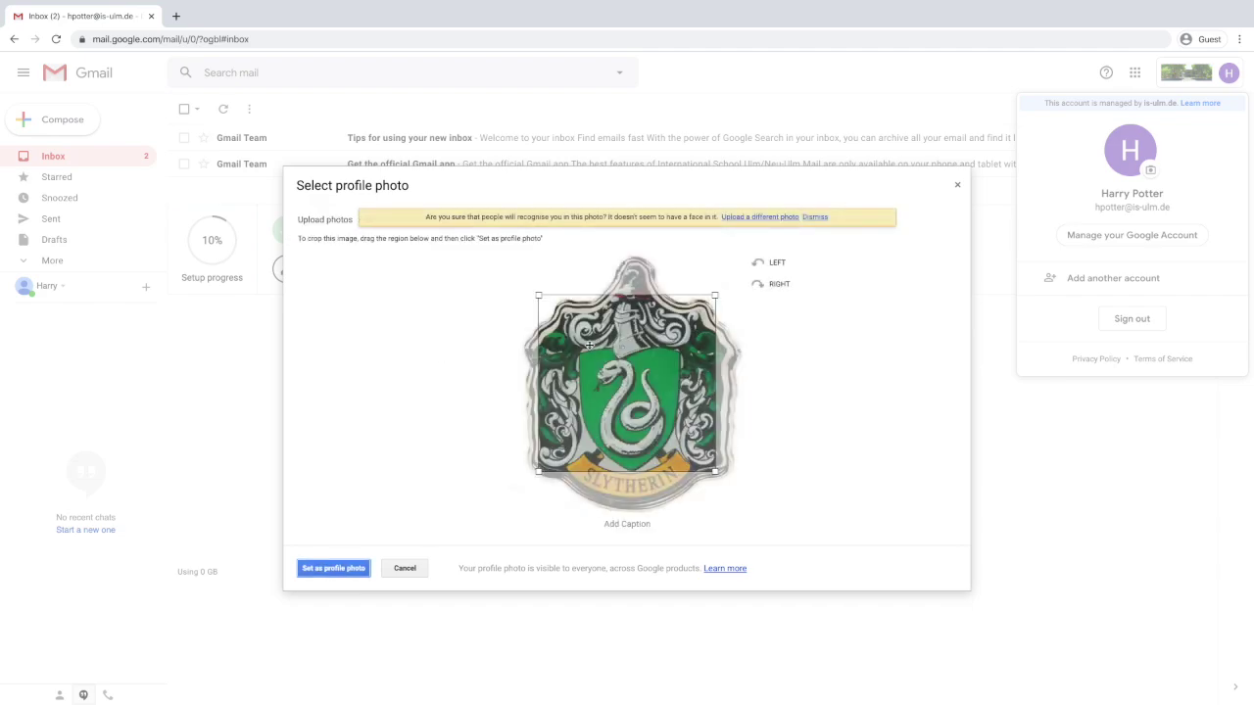
{"action": "left_click_drag", "start_coordinate": [586, 344], "coordinate": [556, 302]}
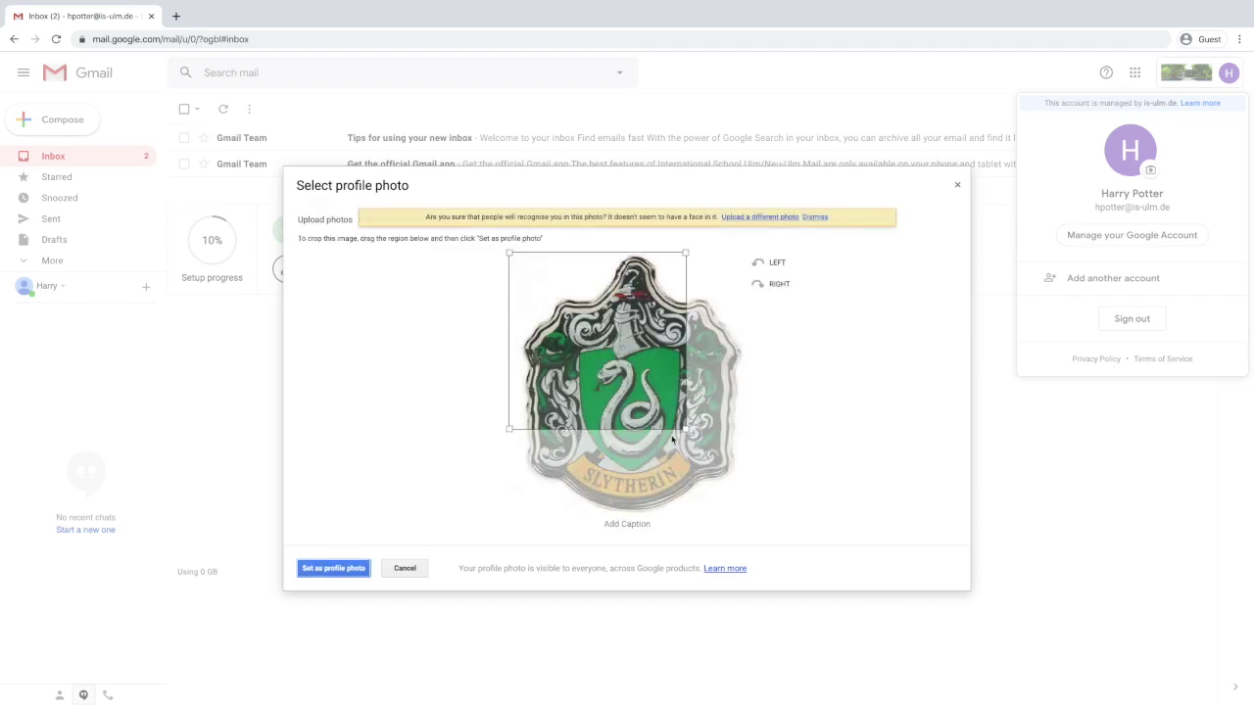
{"action": "left_click_drag", "start_coordinate": [684, 431], "coordinate": [812, 560]}
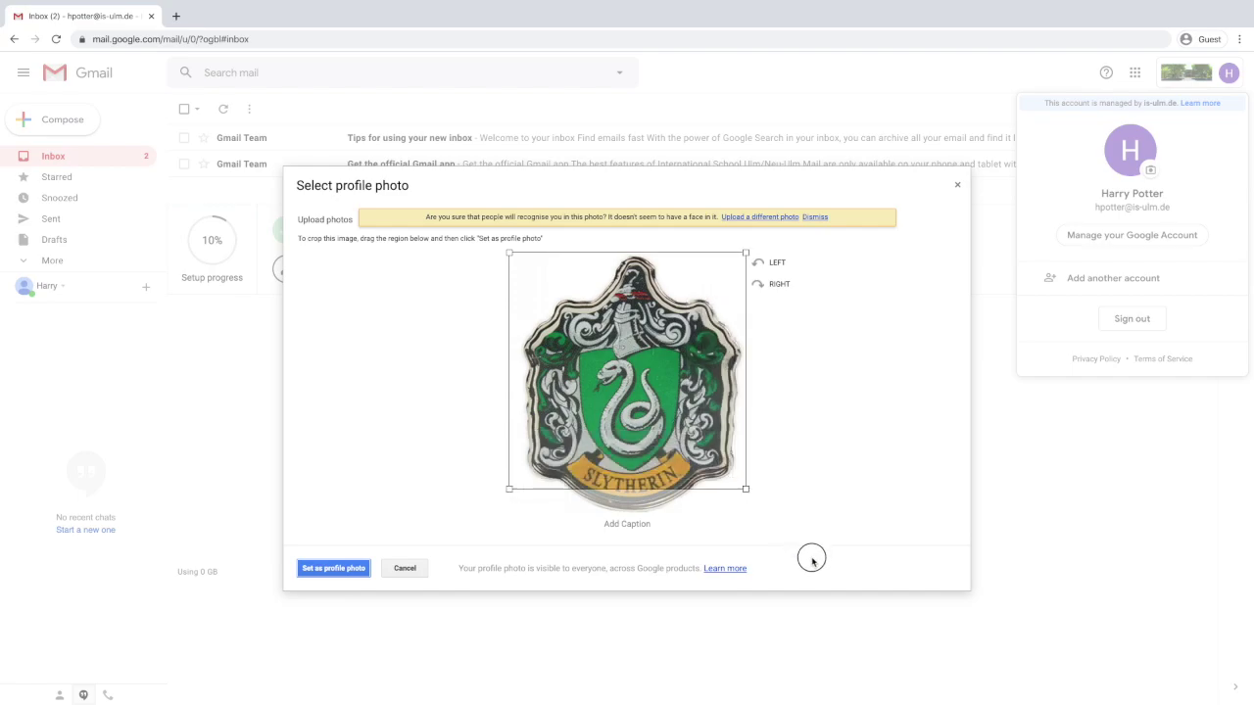
{"action": "left_click_drag", "start_coordinate": [701, 427], "coordinate": [701, 452]}
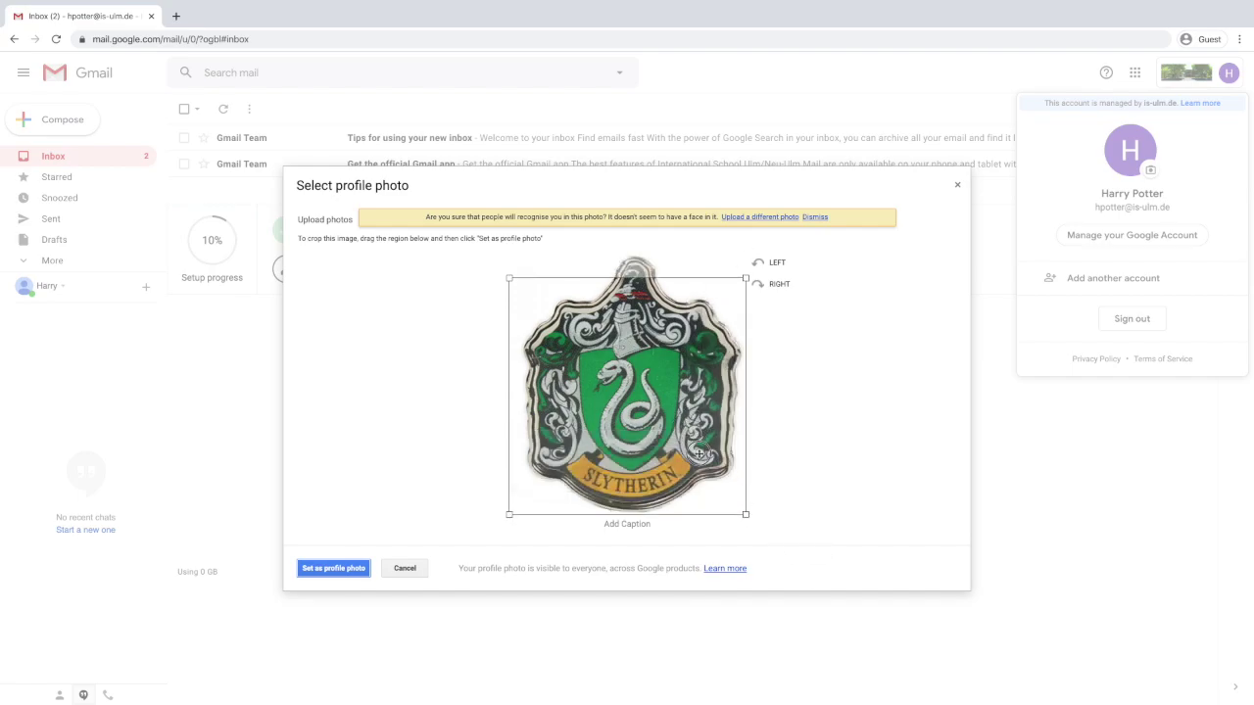
{"action": "left_click", "coordinate": [353, 570]}
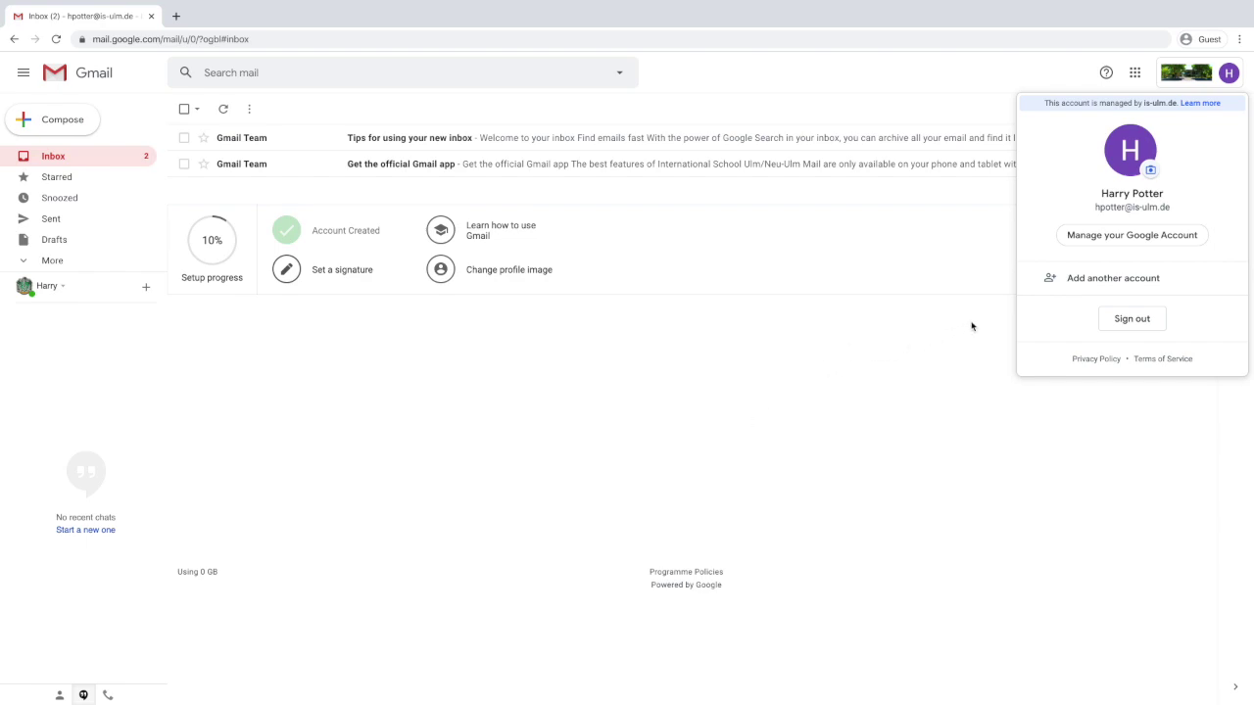
Replace the profile photo with the earlier portrait from previous photos.
{"action": "left_click", "coordinate": [1150, 173]}
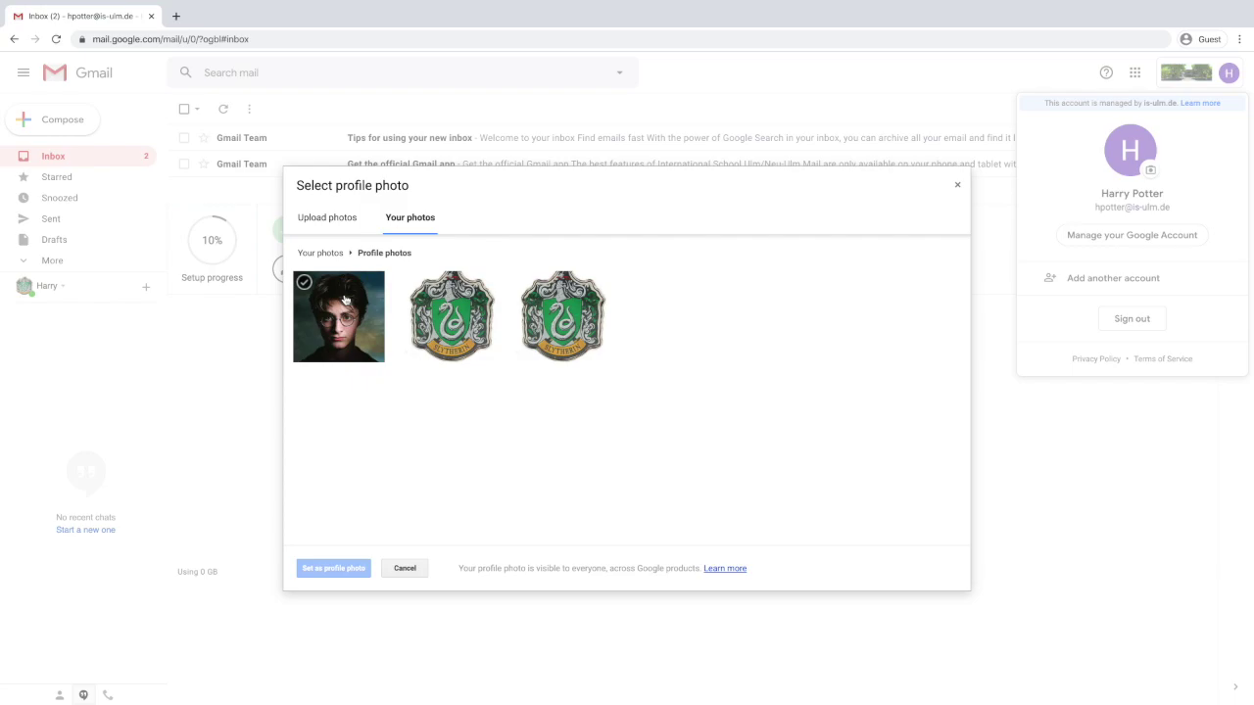
{"action": "left_click", "coordinate": [349, 290]}
{"action": "left_click", "coordinate": [359, 572]}
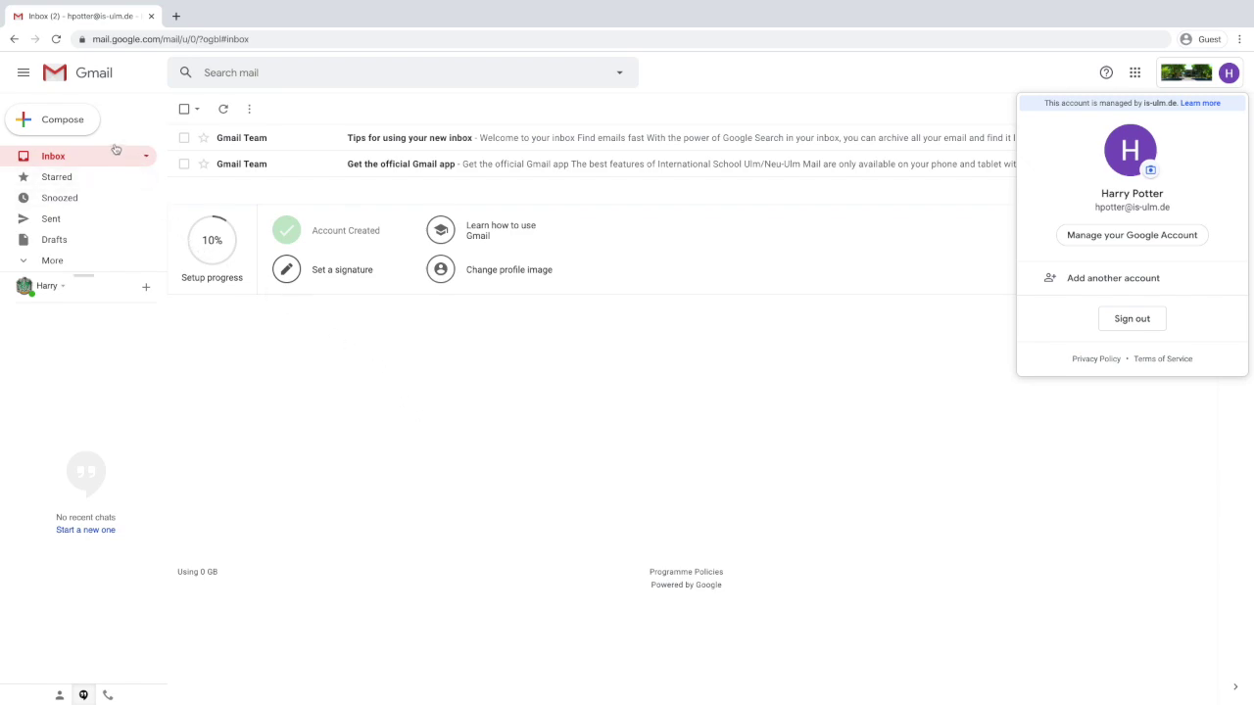
Compose a new email addressed to the two classmates picked from contact suggestions.
{"action": "left_click", "coordinate": [64, 124]}
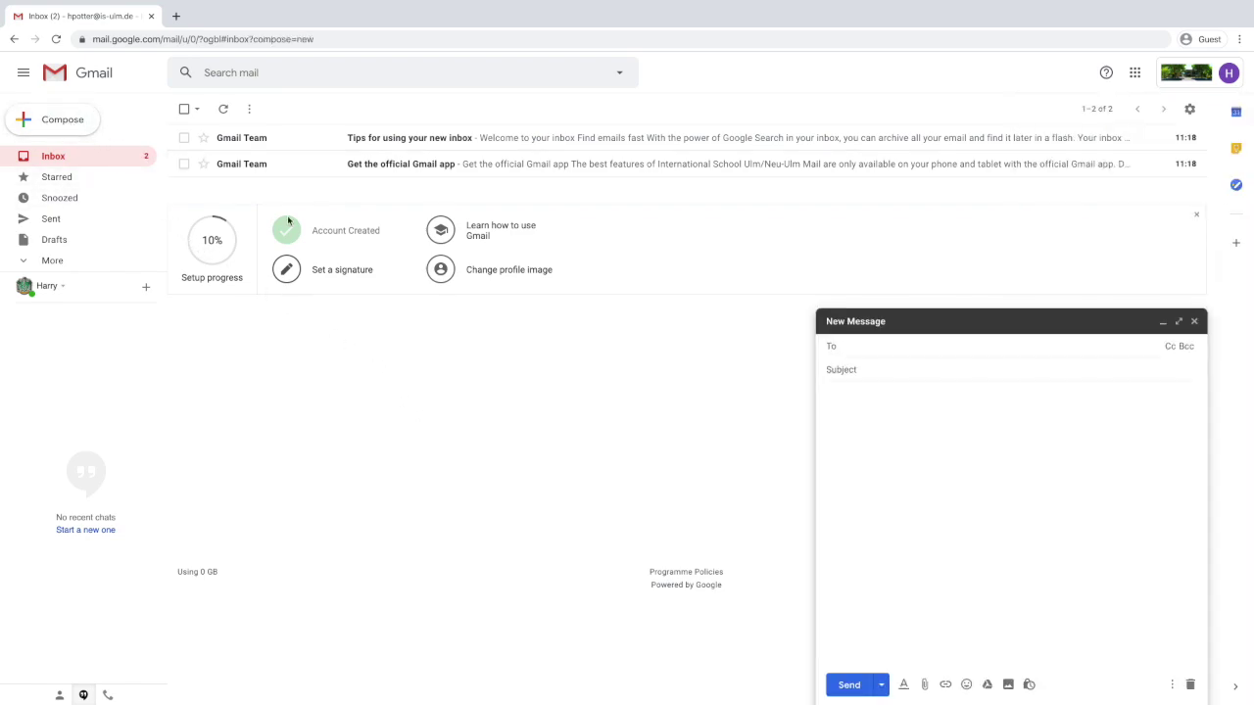
{"action": "type", "text": "ron"}
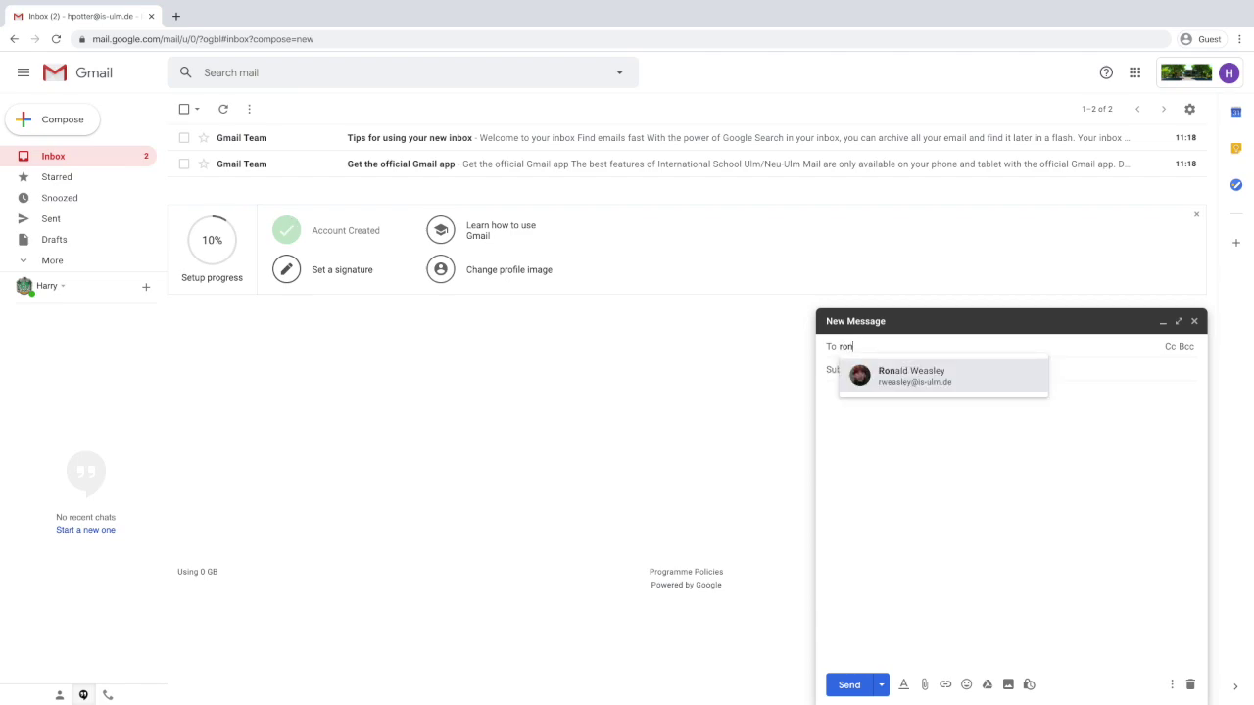
{"action": "left_click", "coordinate": [927, 382]}
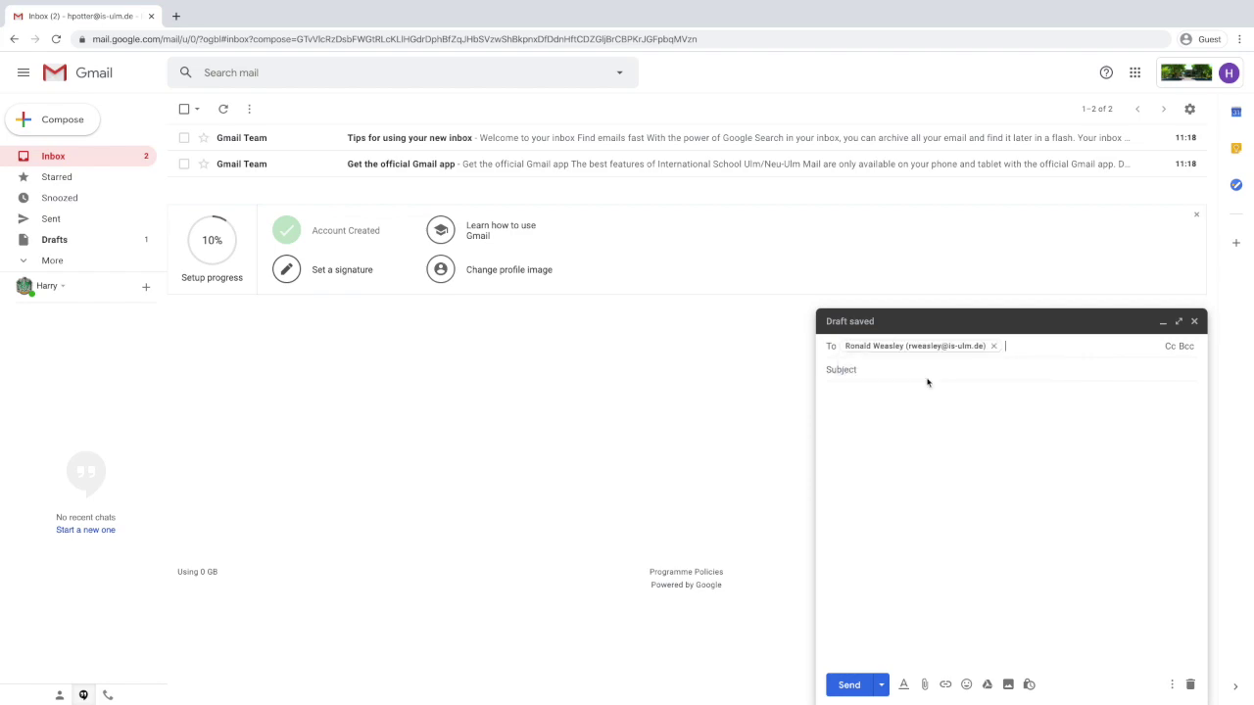
{"action": "type", "text": "herm"}
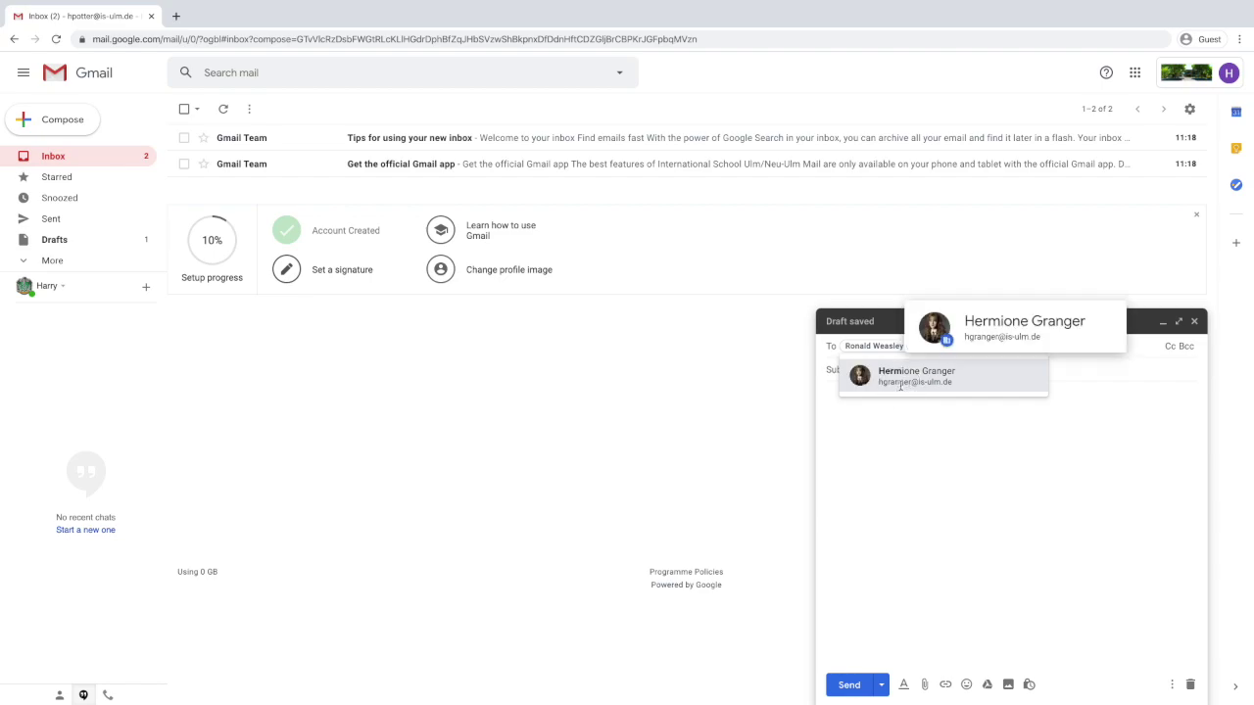
{"action": "left_click", "coordinate": [901, 382]}
Add subject 'Hey guys!' and body 'I just got my email!', then send it.
{"action": "left_click", "coordinate": [900, 384]}
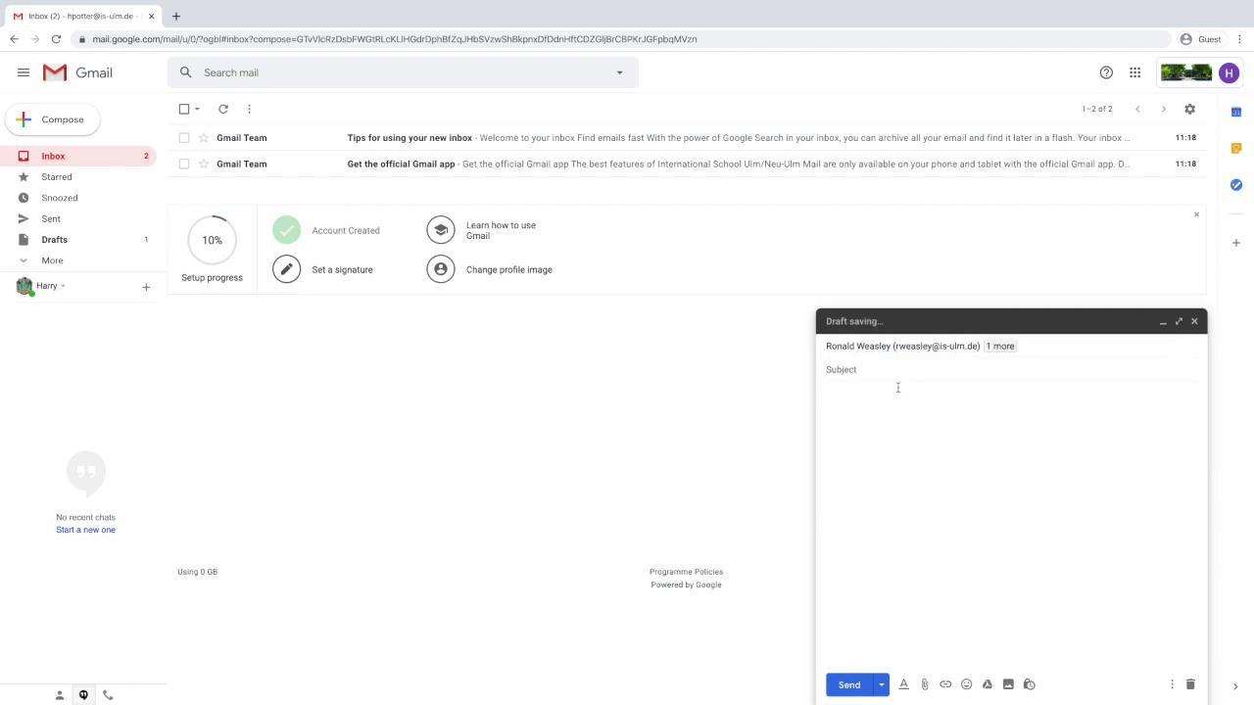
{"action": "type", "text": "Hey guys!"}
{"action": "left_click", "coordinate": [826, 392]}
{"action": "type", "text": "I just got my emai"}
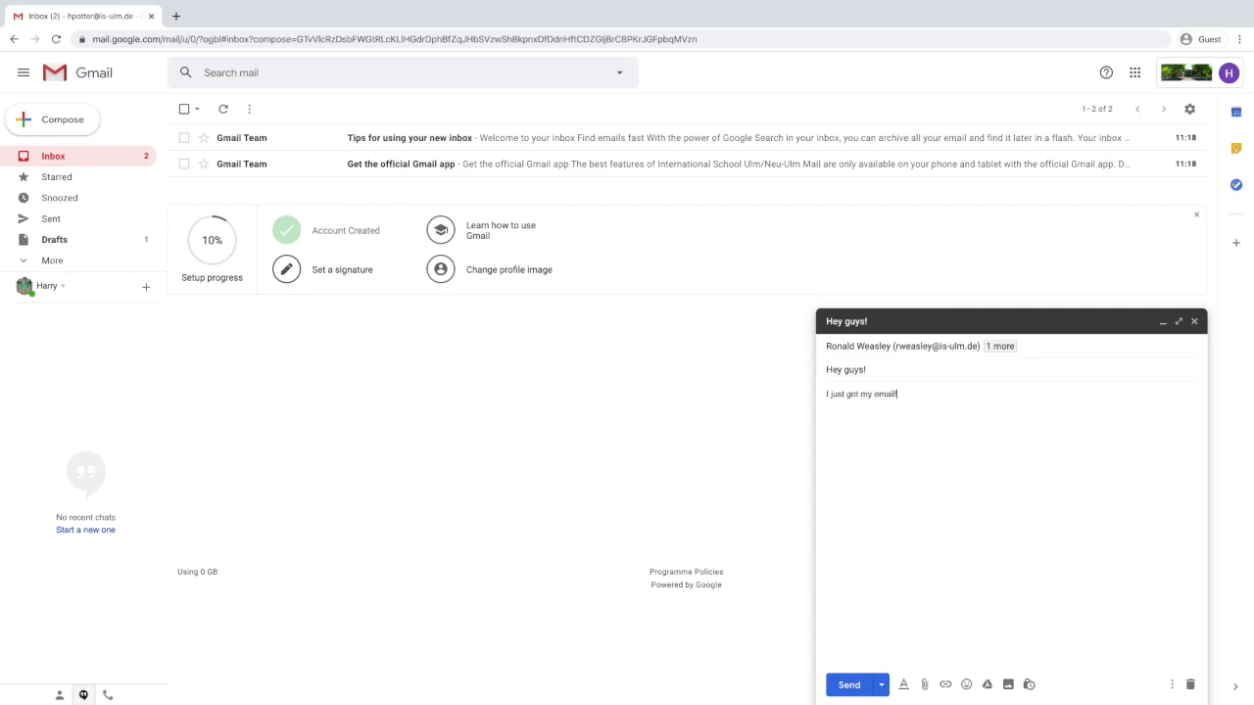
{"action": "type", "text": "l!"}
{"action": "left_click", "coordinate": [848, 684]}
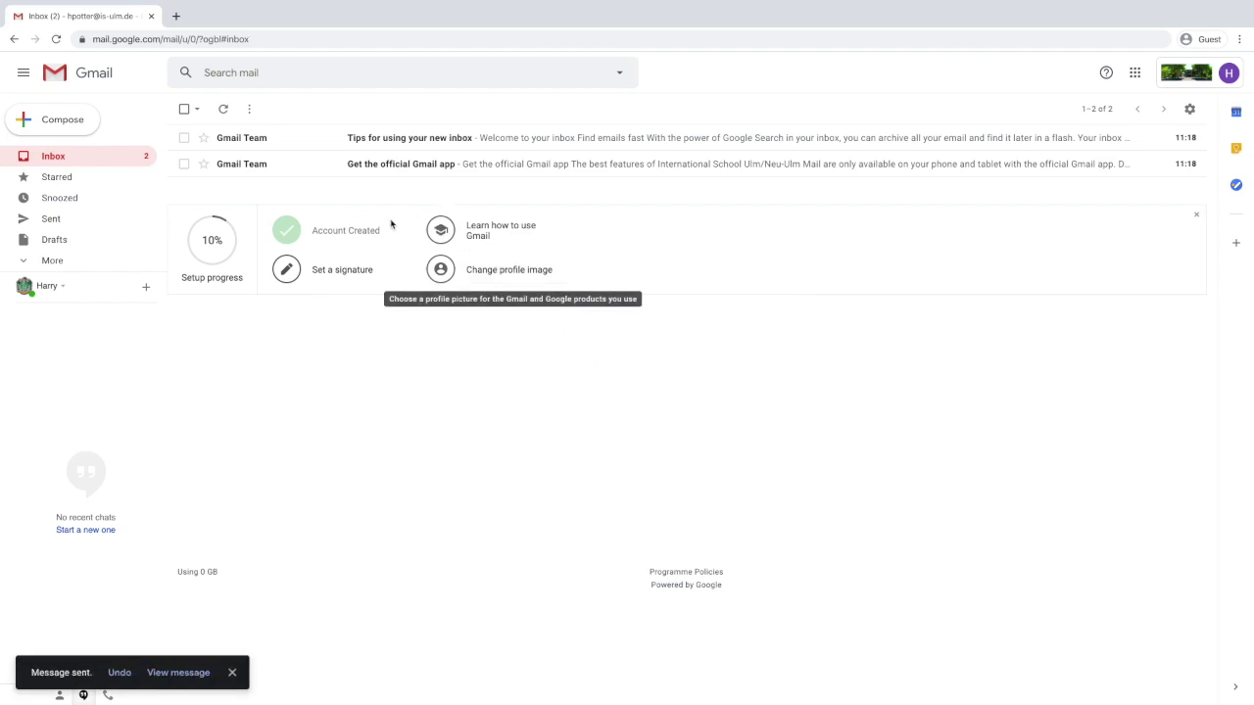
{"action": "left_click", "coordinate": [76, 125]}
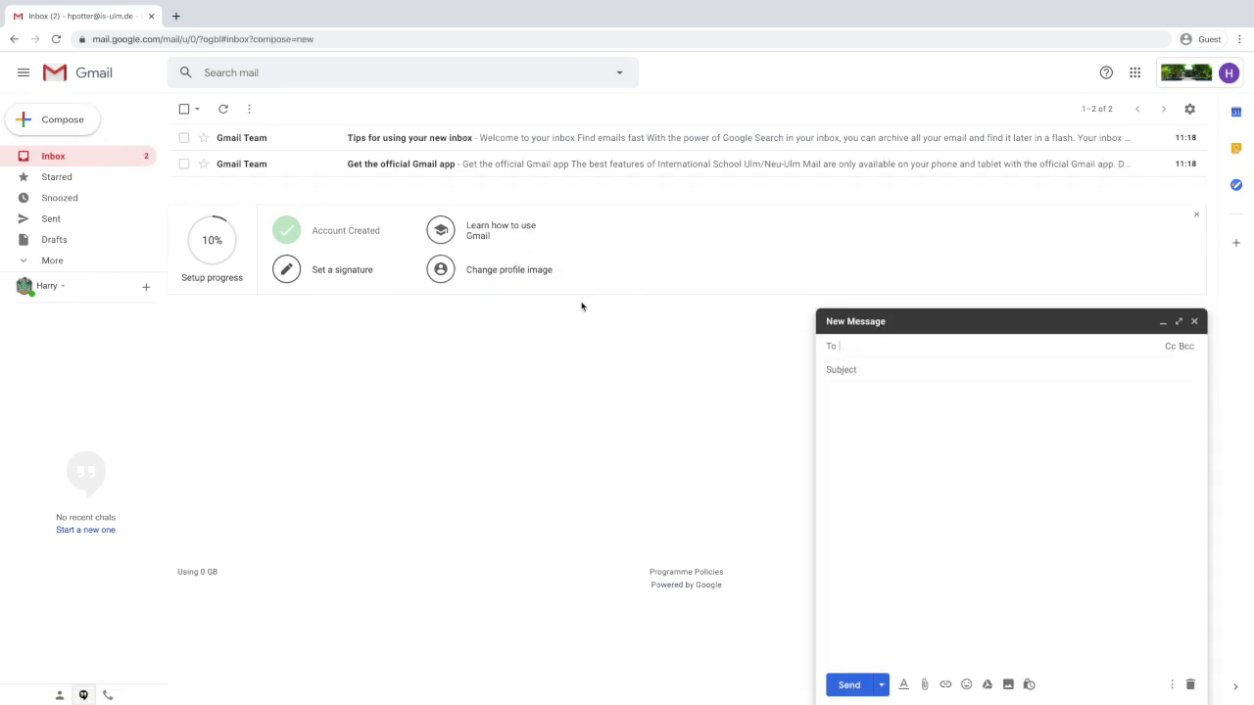
Address the email to the professor with subject 'Help with spelling (get it spell!)'.
{"action": "type", "text": "dumb"}
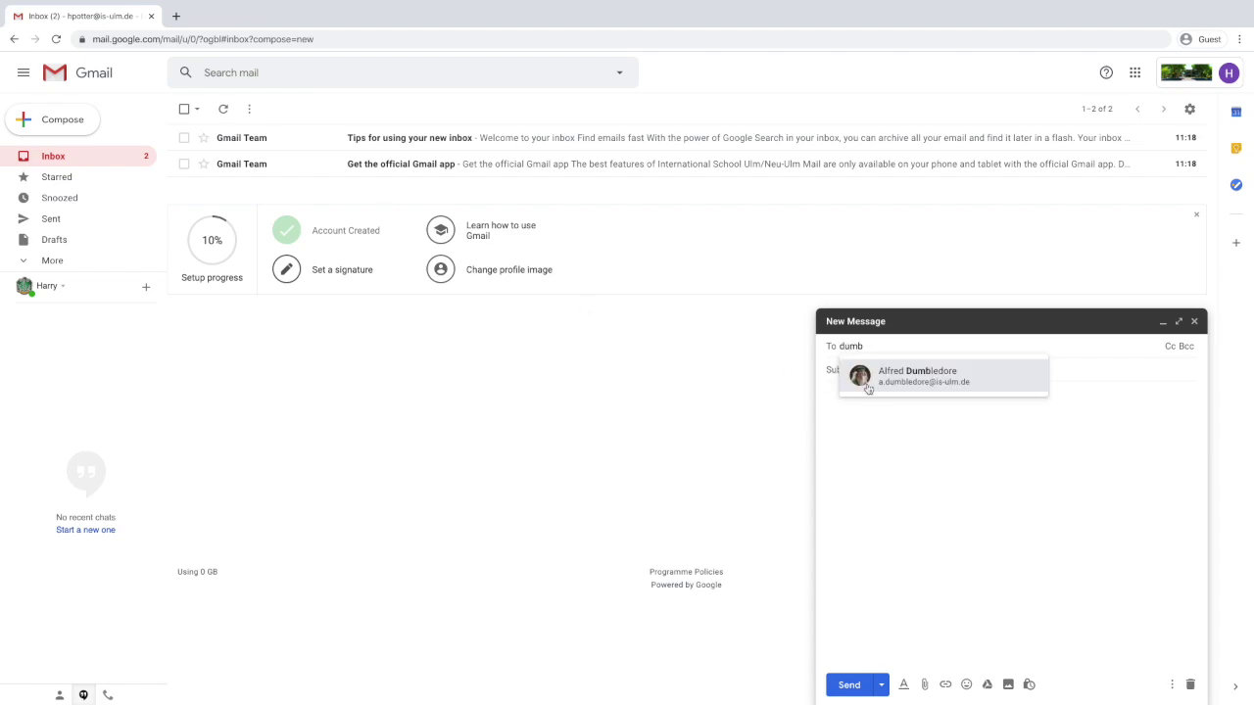
{"action": "left_click", "coordinate": [907, 382]}
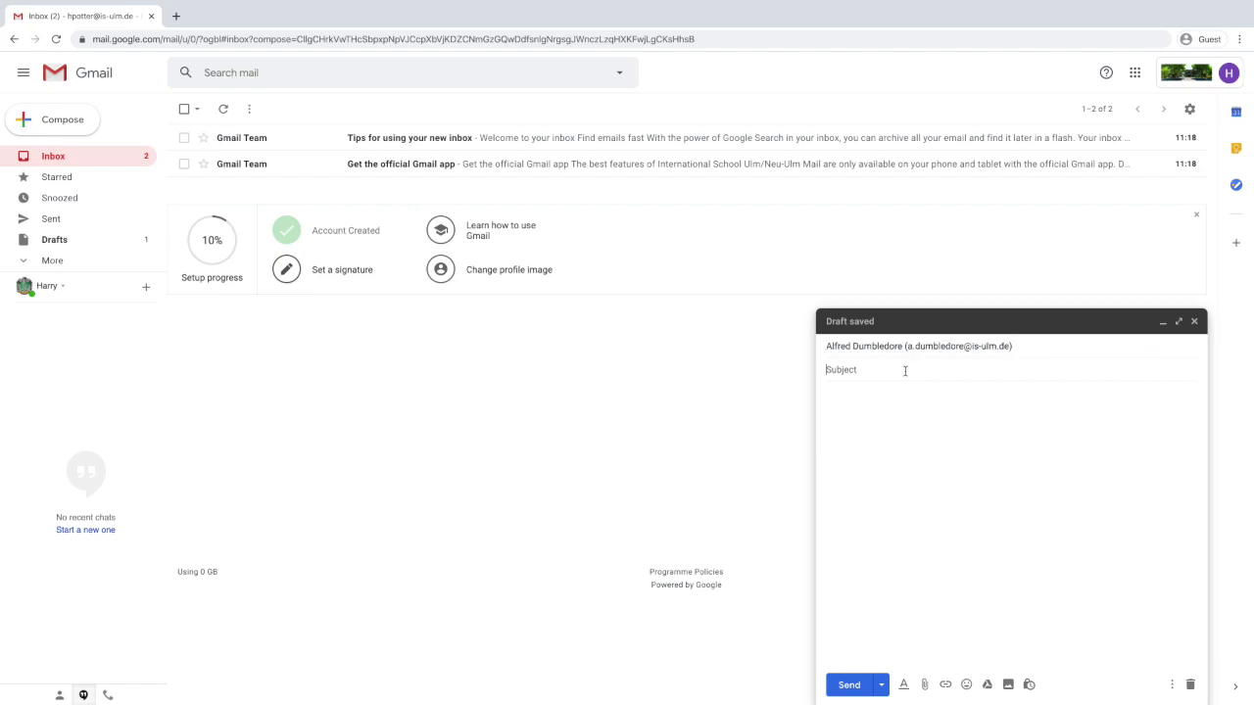
{"action": "type", "text": "Help with homr"}
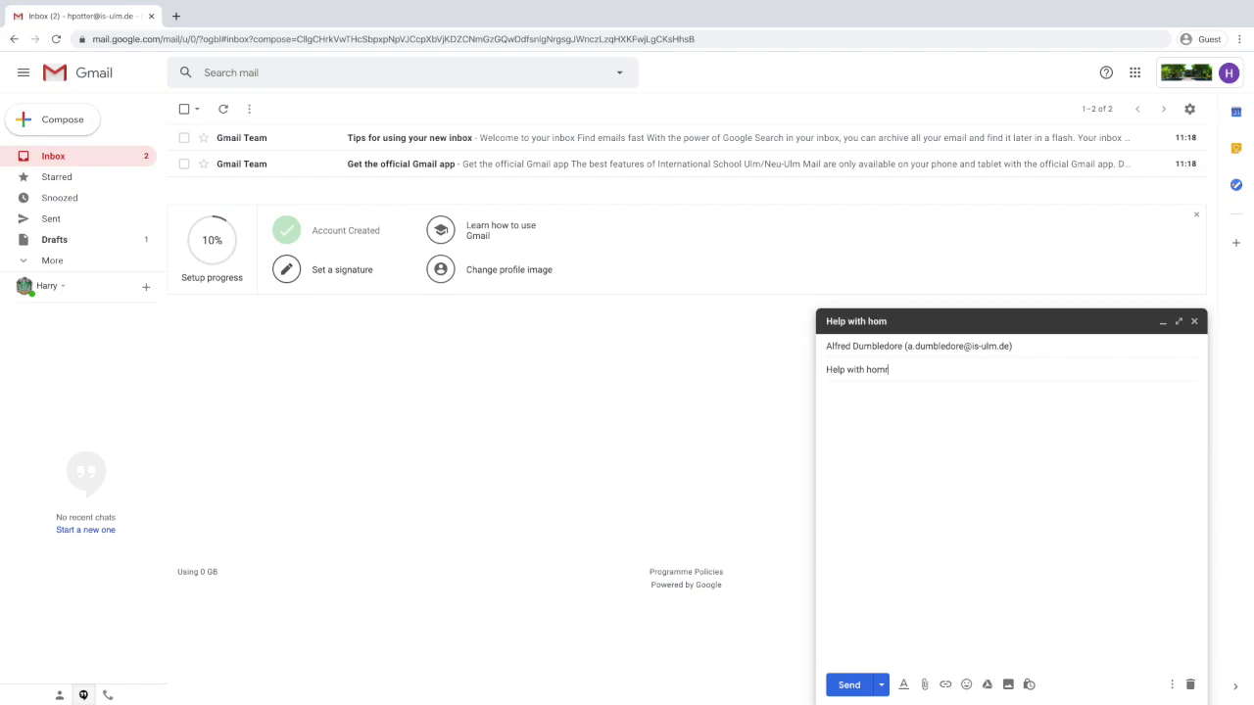
{"action": "key", "text": "BackSpace"}
{"action": "type", "text": "e"}
{"action": "type", "text": "work"}
{"action": "key", "text": "BackSpace"}
{"action": "key", "text": "BackSpace"}
{"action": "key", "text": "BackSpace"}
{"action": "key", "text": "BackSpace"}
{"action": "key", "text": "BackSpace"}
{"action": "key", "text": "BackSpace"}
{"action": "key", "text": "BackSpace"}
{"action": "key", "text": "BackSpace"}
{"action": "type", "text": "spelling (get it spe"}
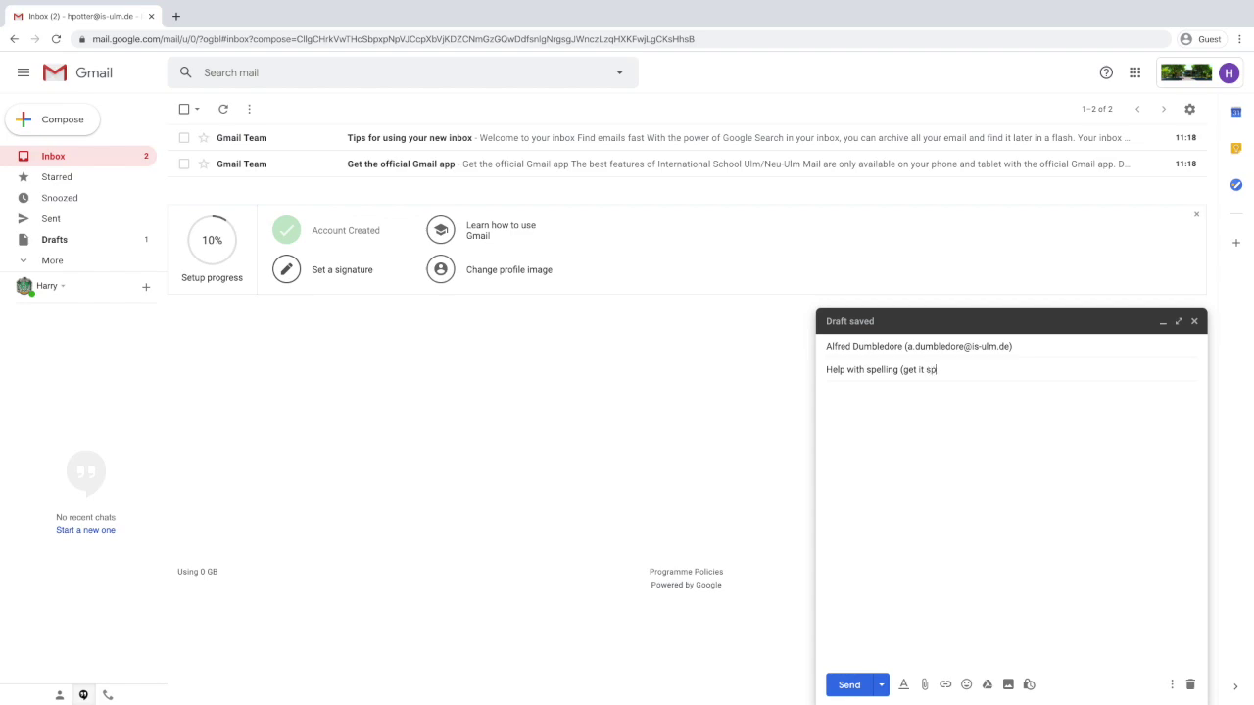
{"action": "type", "text": "ll!)"}
Begin the body with 'Dear Professor' and close the email, keeping it as a draft.
{"action": "left_click", "coordinate": [826, 394]}
{"action": "type", "text": "Dear"}
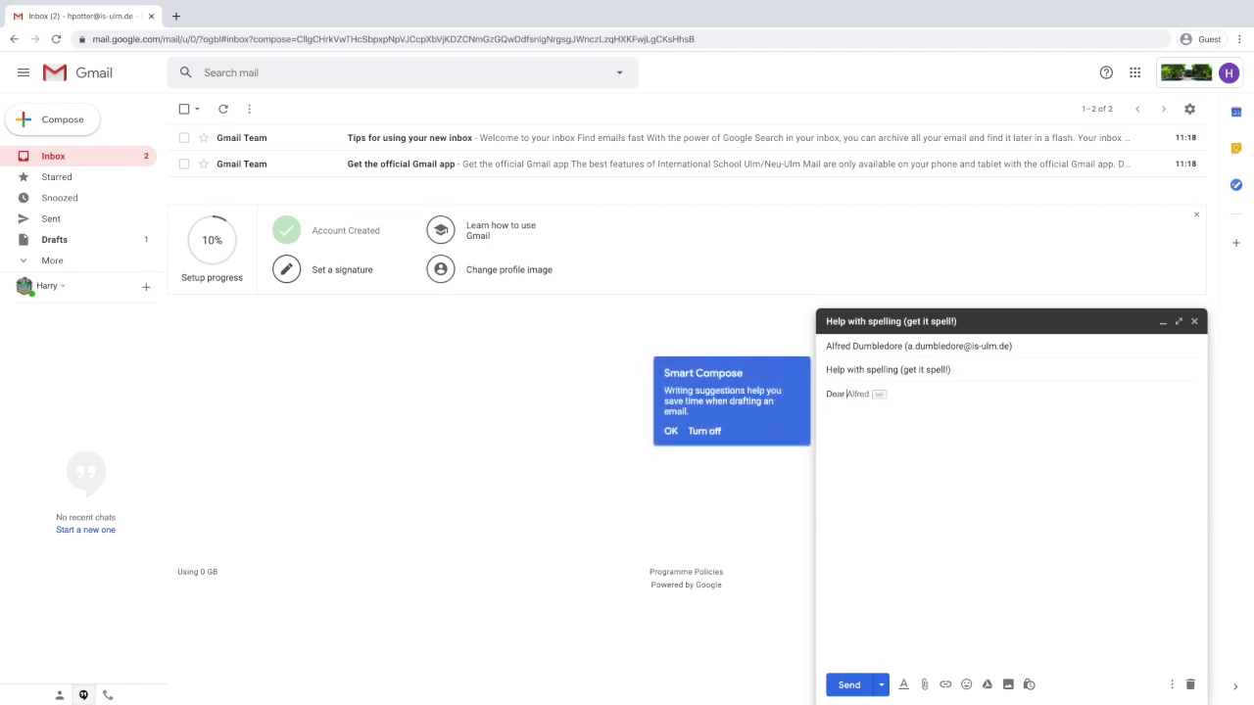
{"action": "key", "text": "Tab"}
{"action": "type", "text": "Professo"}
{"action": "key", "text": "Return"}
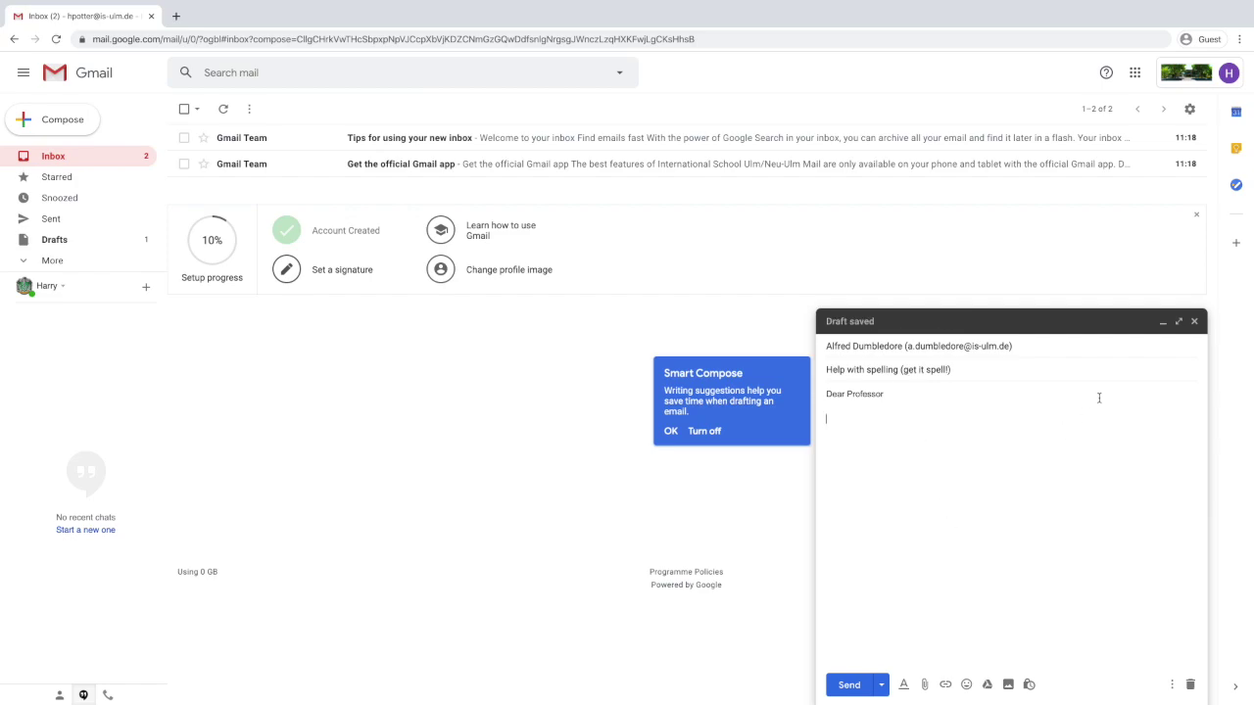
{"action": "left_click", "coordinate": [1194, 322]}
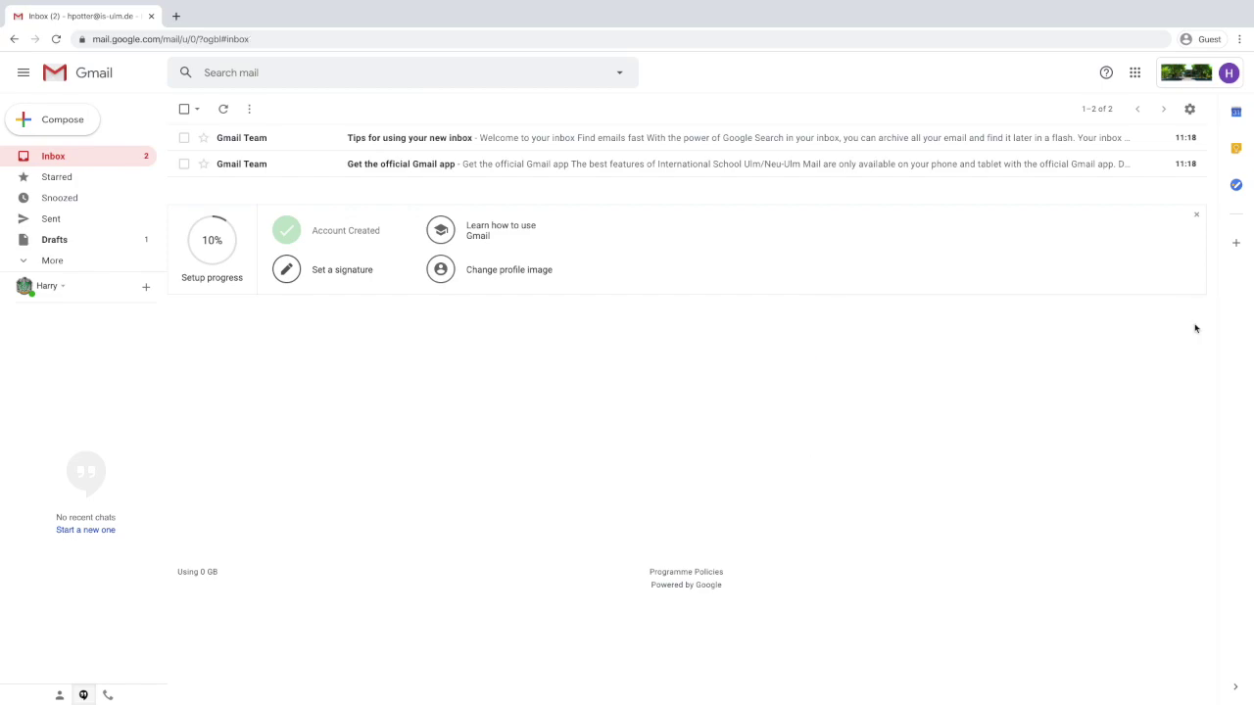
Reopen the spelling draft from Drafts, then return to the inbox and close it.
{"action": "left_click", "coordinate": [85, 249]}
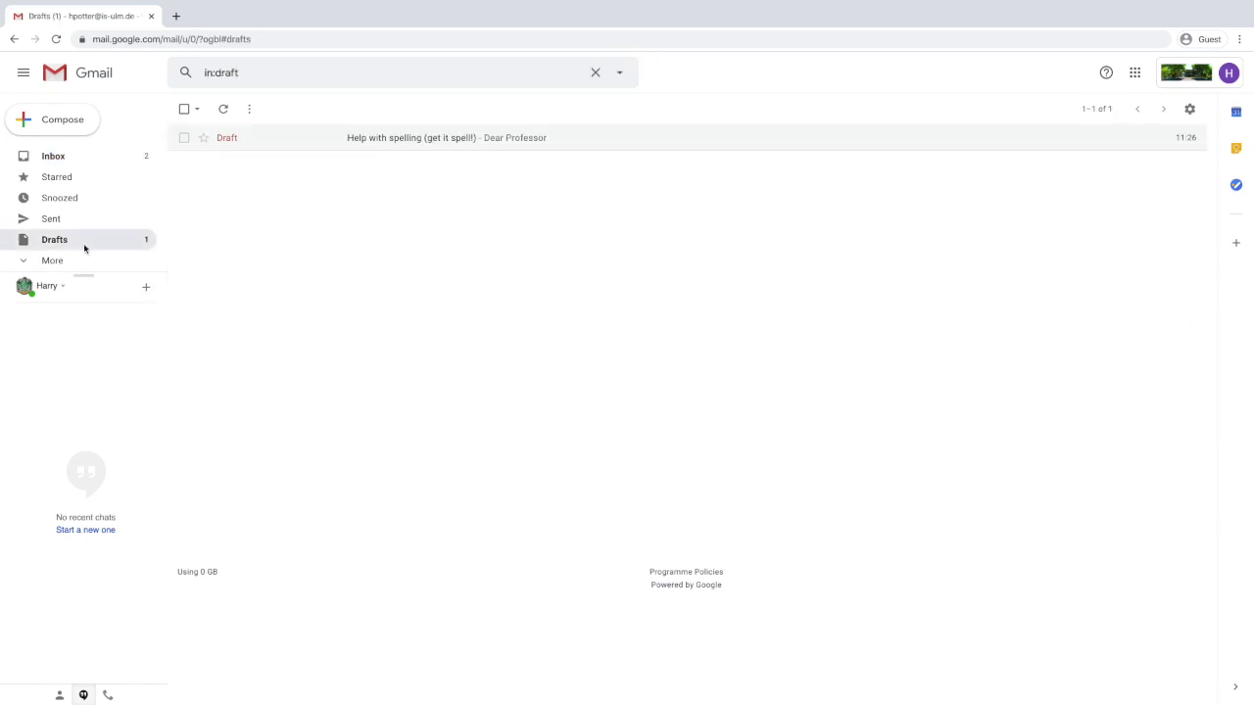
{"action": "left_click", "coordinate": [359, 147]}
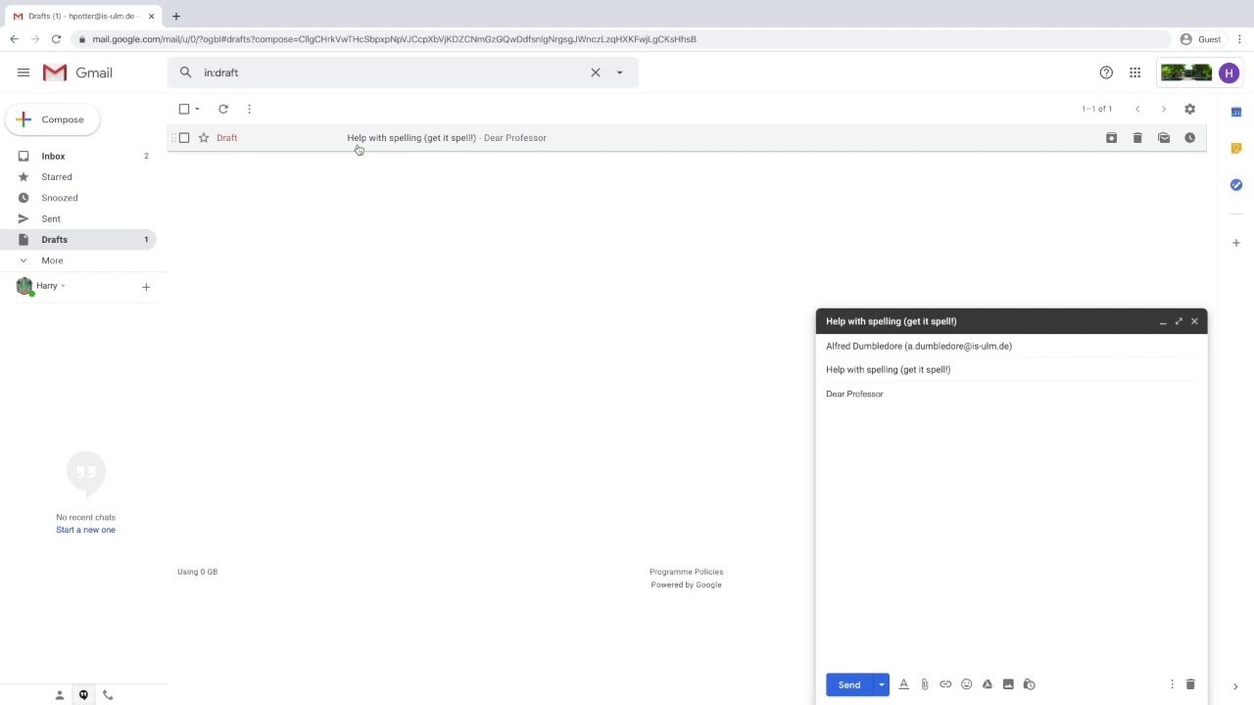
{"action": "left_click", "coordinate": [127, 161]}
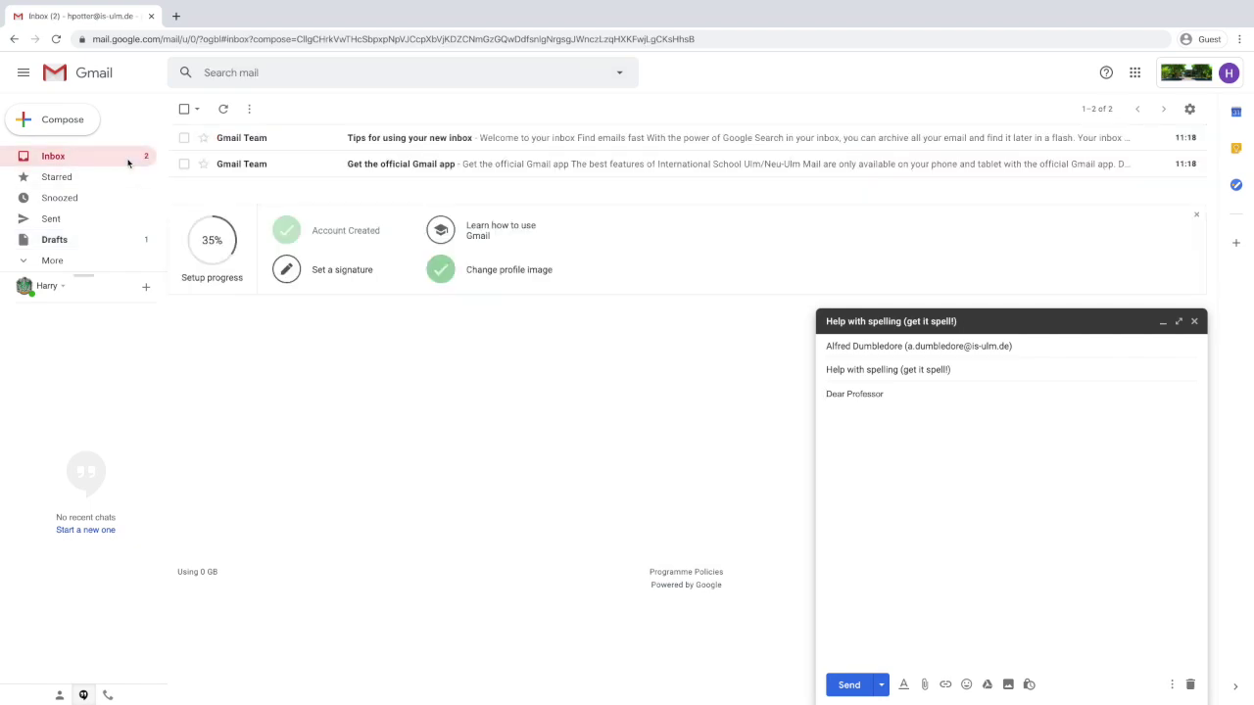
{"action": "left_click", "coordinate": [1194, 322]}
Read 'Get the official Gmail app', then open 'Tips for using your new inbox'.
{"action": "left_click", "coordinate": [431, 173]}
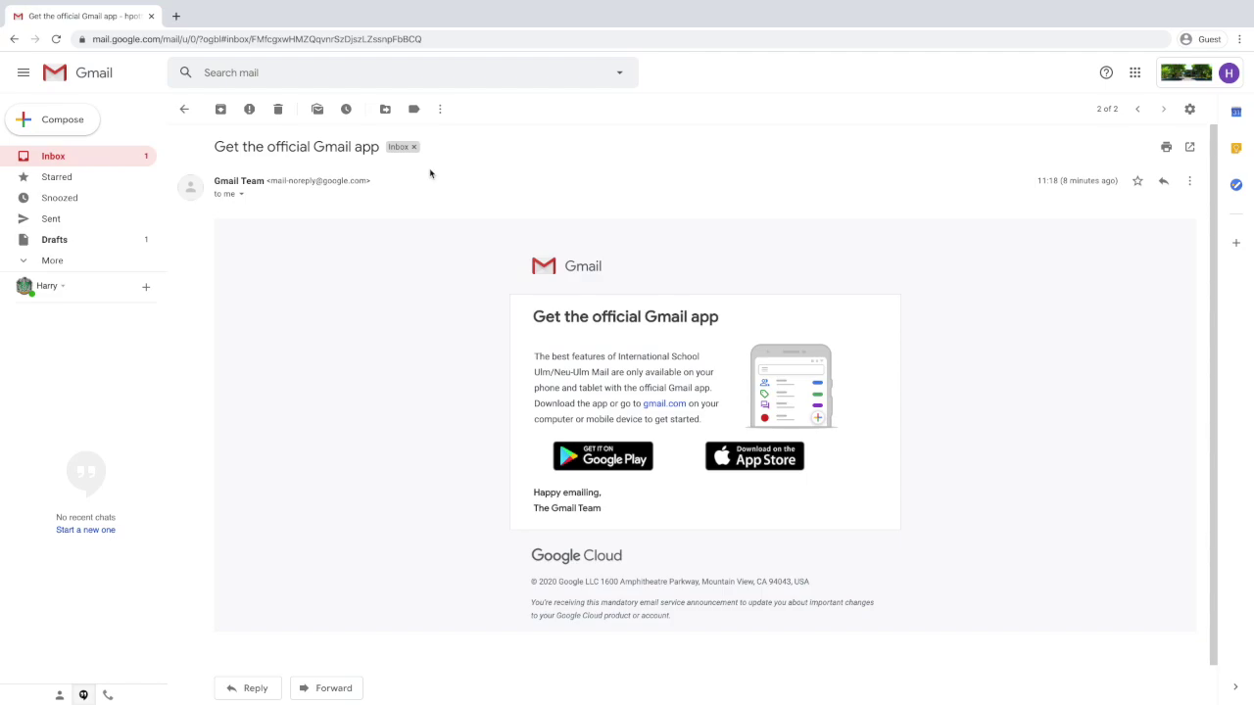
{"action": "left_click", "coordinate": [184, 108]}
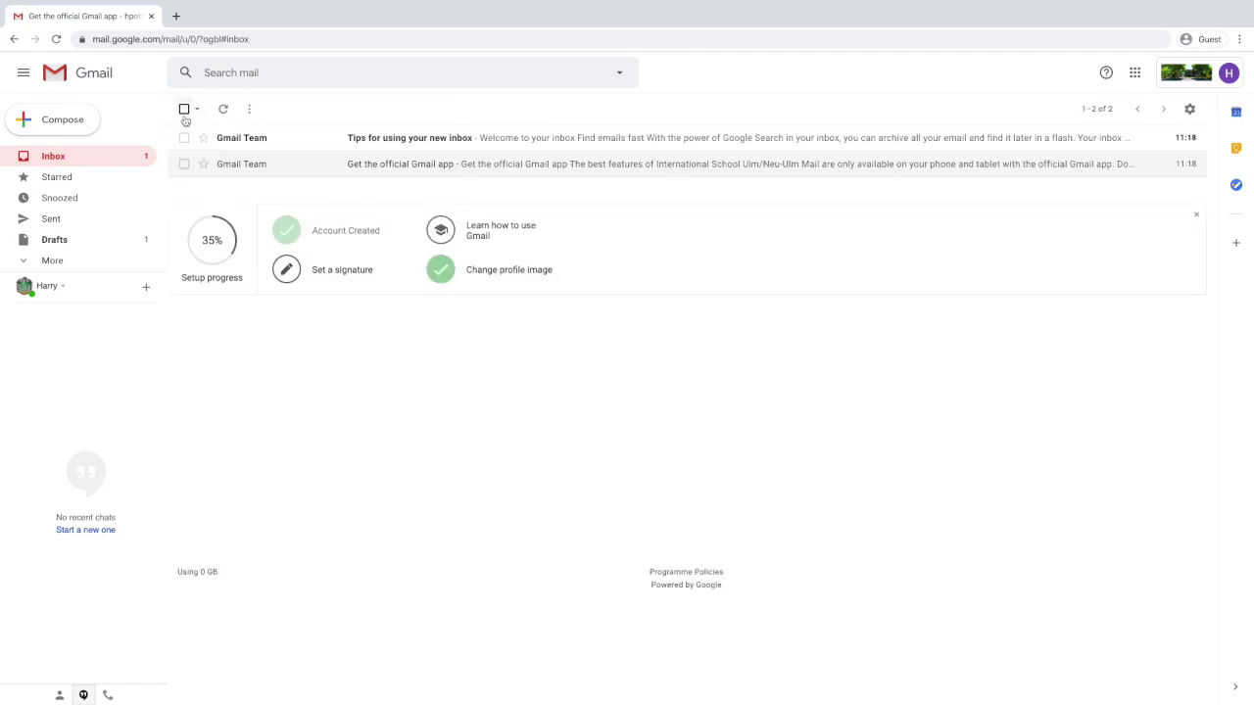
{"action": "left_click", "coordinate": [369, 145]}
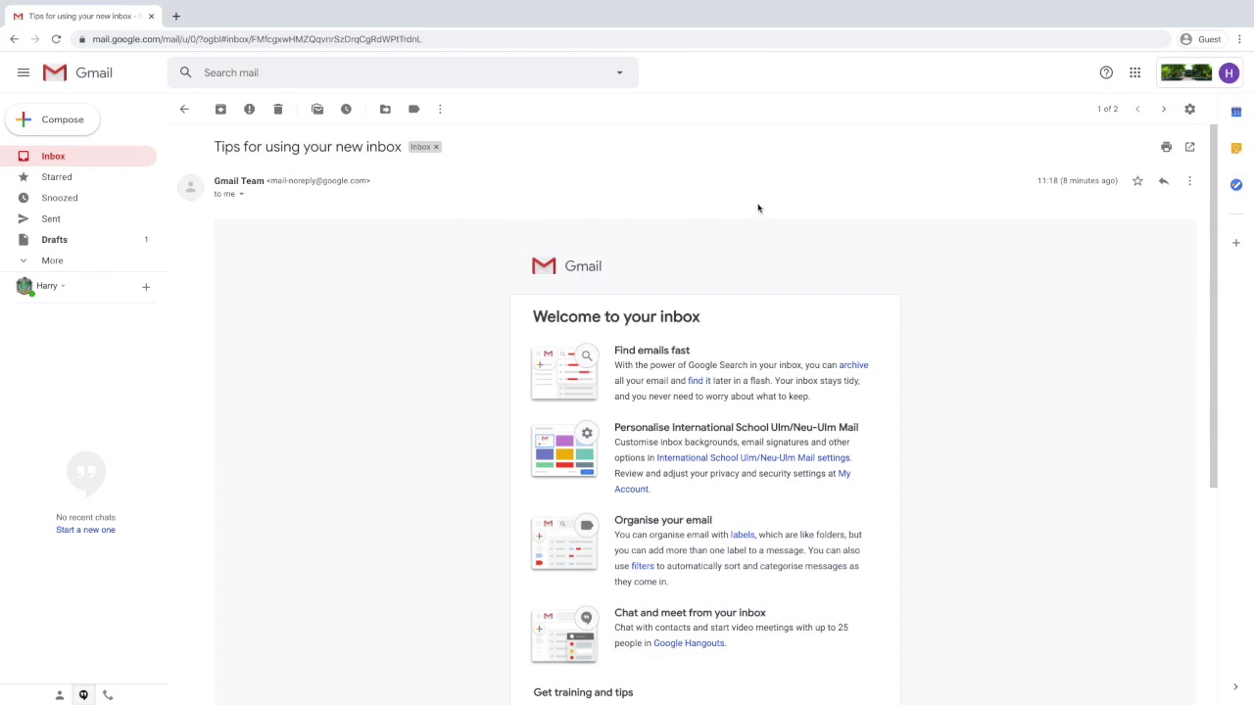
Open Google Drive from the apps grid and create a folder named 'Hogwarts stuff'.
{"action": "left_click", "coordinate": [1132, 78]}
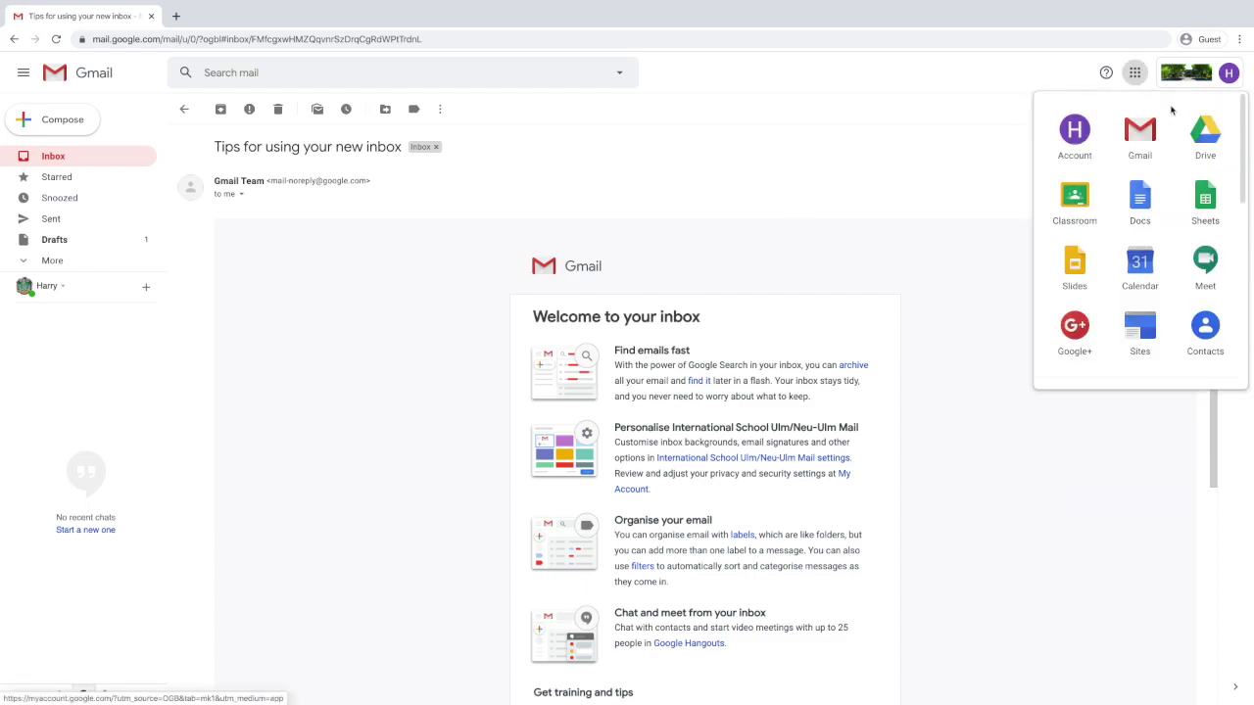
{"action": "left_click", "coordinate": [1205, 133]}
{"action": "mouse_move", "coordinate": [536, 4]}
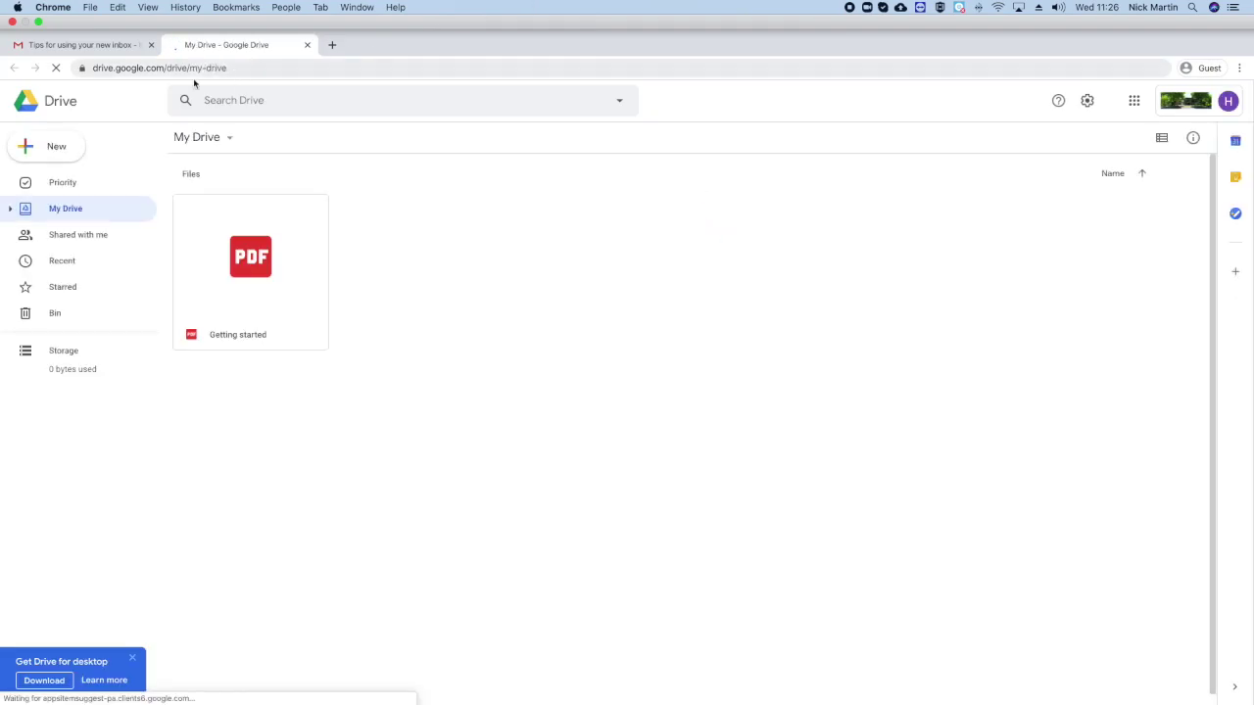
{"action": "left_click", "coordinate": [55, 117]}
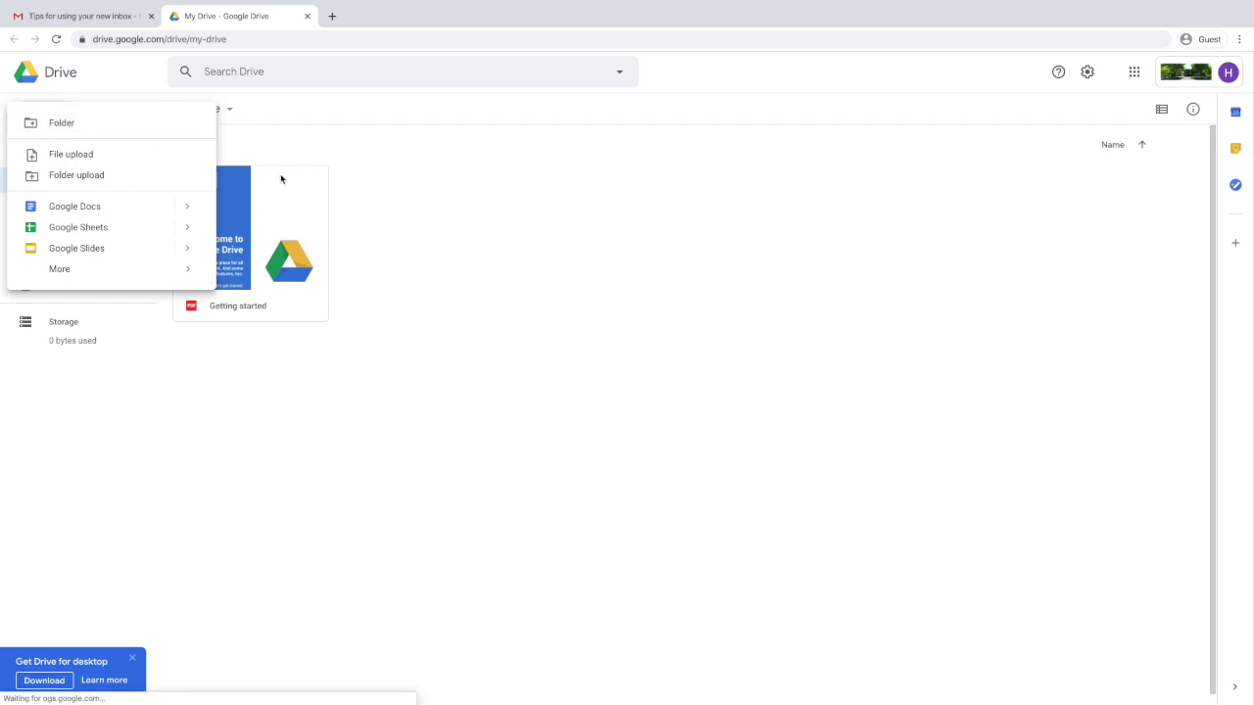
{"action": "left_click", "coordinate": [140, 127]}
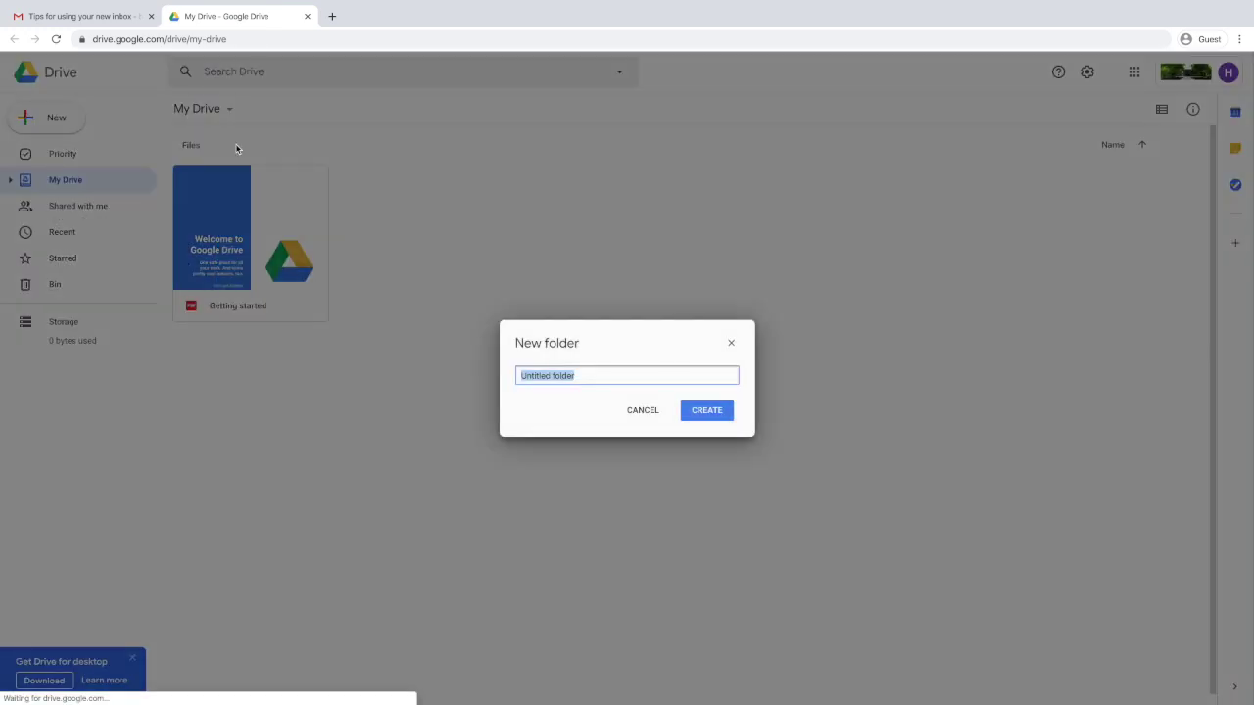
{"action": "type", "text": "H"}
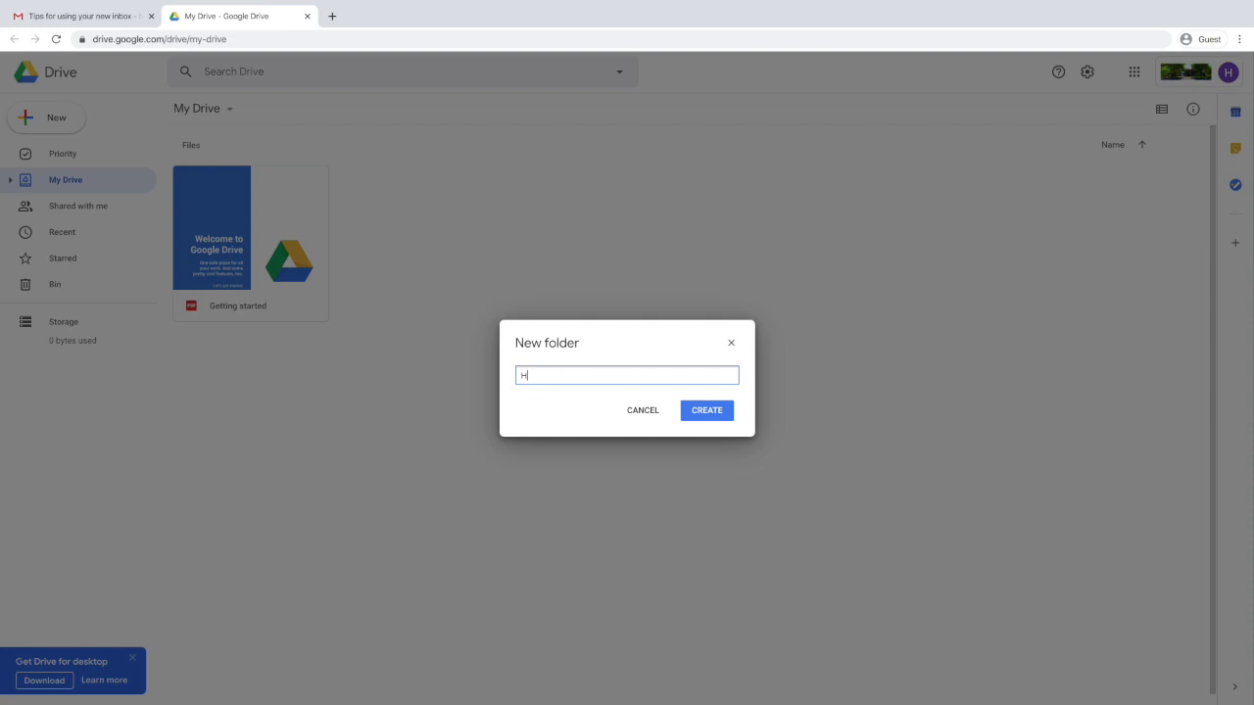
{"action": "type", "text": "ogwarts stuff"}
{"action": "left_click", "coordinate": [691, 407]}
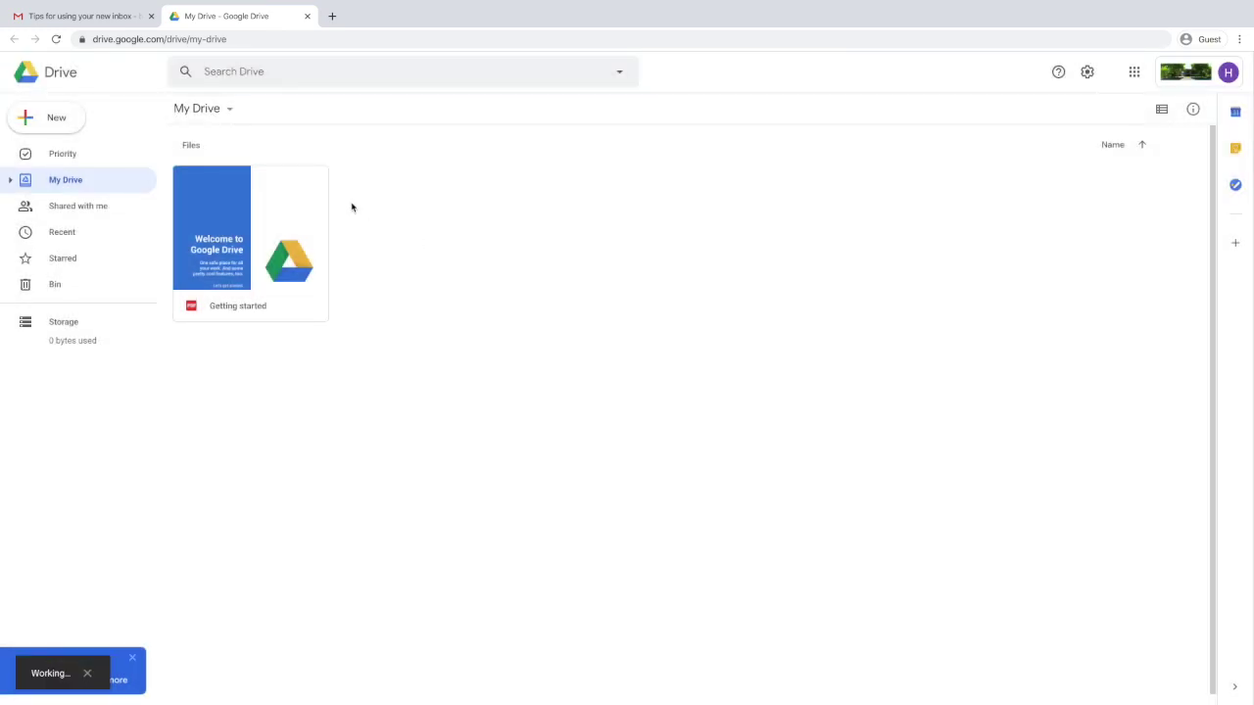
Create a second My Drive folder named 'Muggle Stuff'.
{"action": "left_click", "coordinate": [64, 120]}
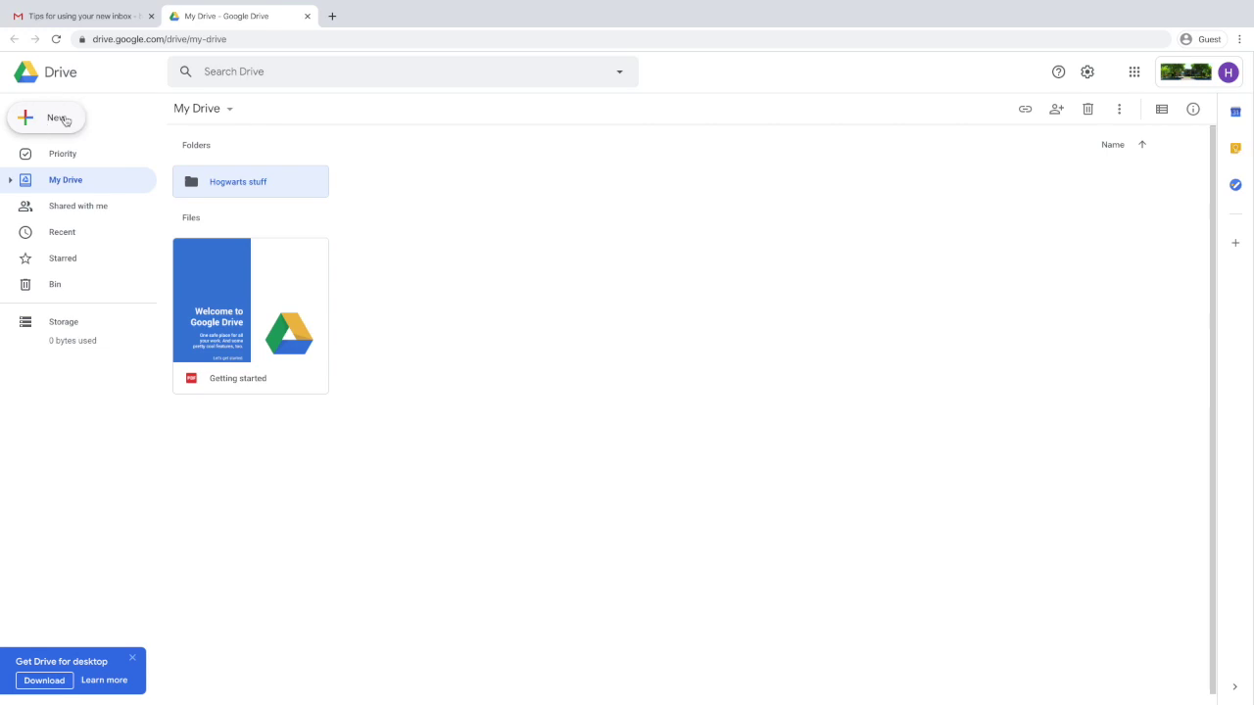
{"action": "left_click", "coordinate": [146, 128]}
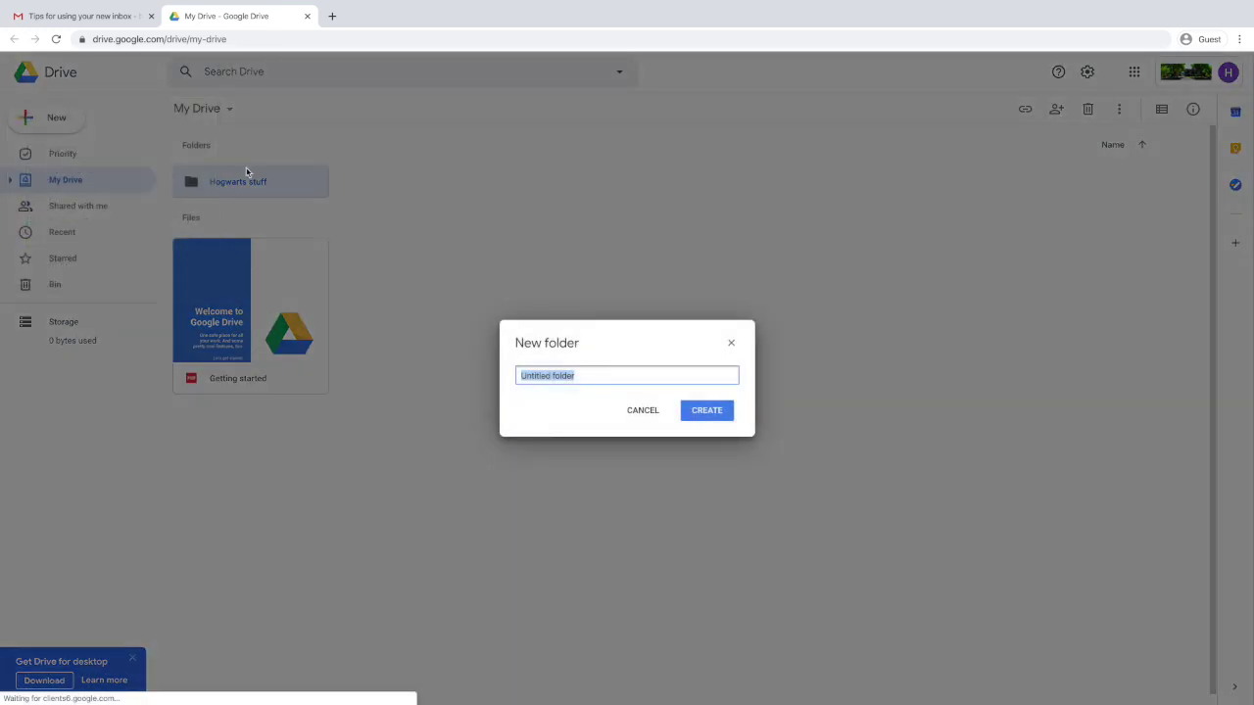
{"action": "type", "text": "Mu"}
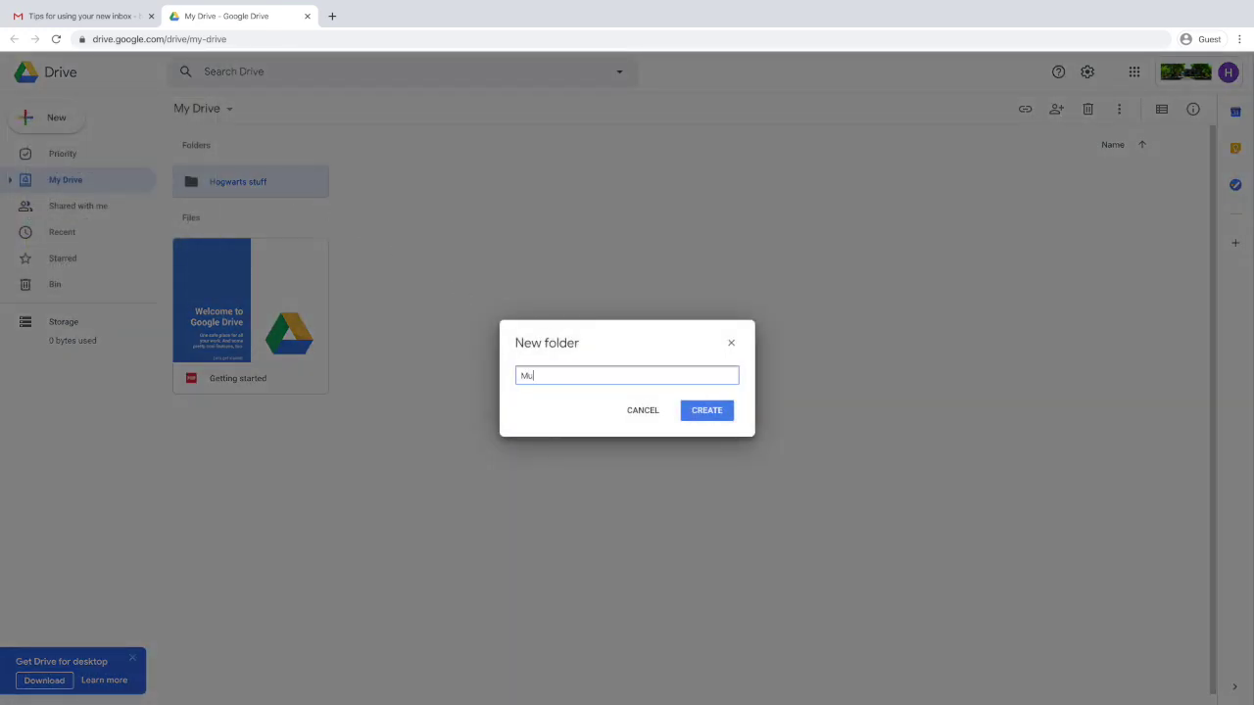
{"action": "type", "text": "ggle Stuff"}
{"action": "left_click", "coordinate": [698, 416]}
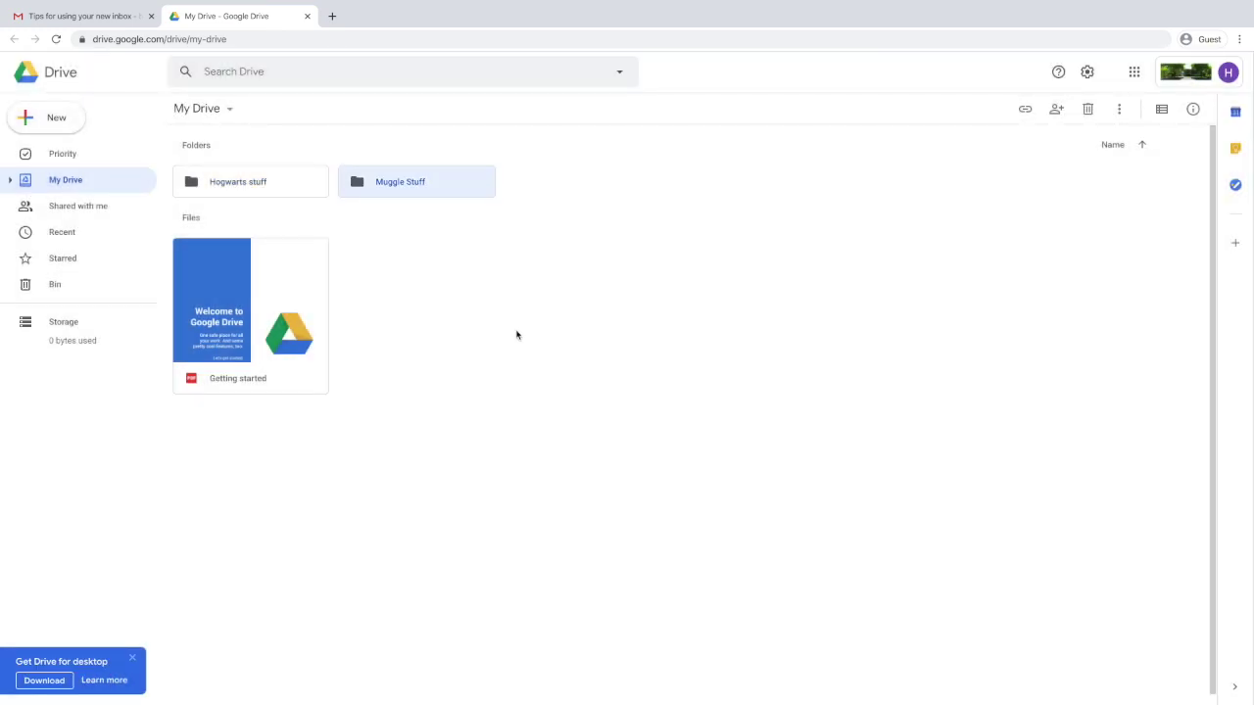
In the Hogwarts stuff folder, create a blank Google Doc and title it 'Harry's best spells!'.
{"action": "double_click", "coordinate": [286, 183]}
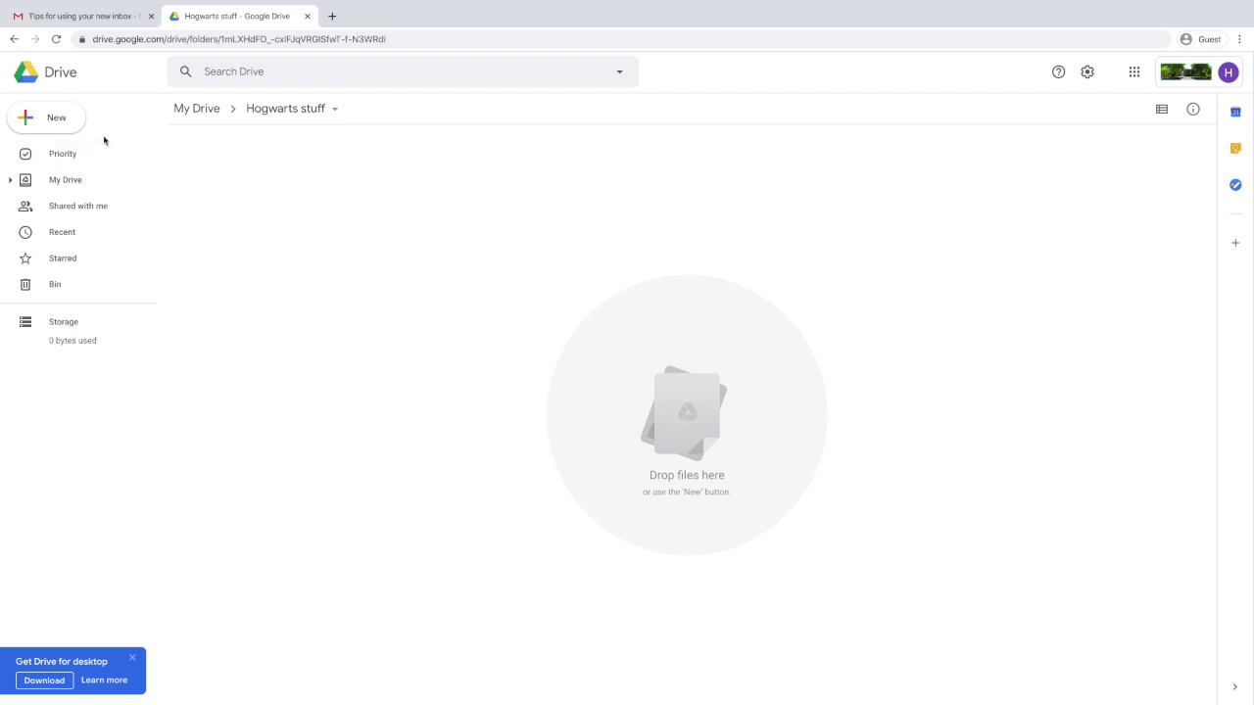
{"action": "left_click", "coordinate": [76, 123]}
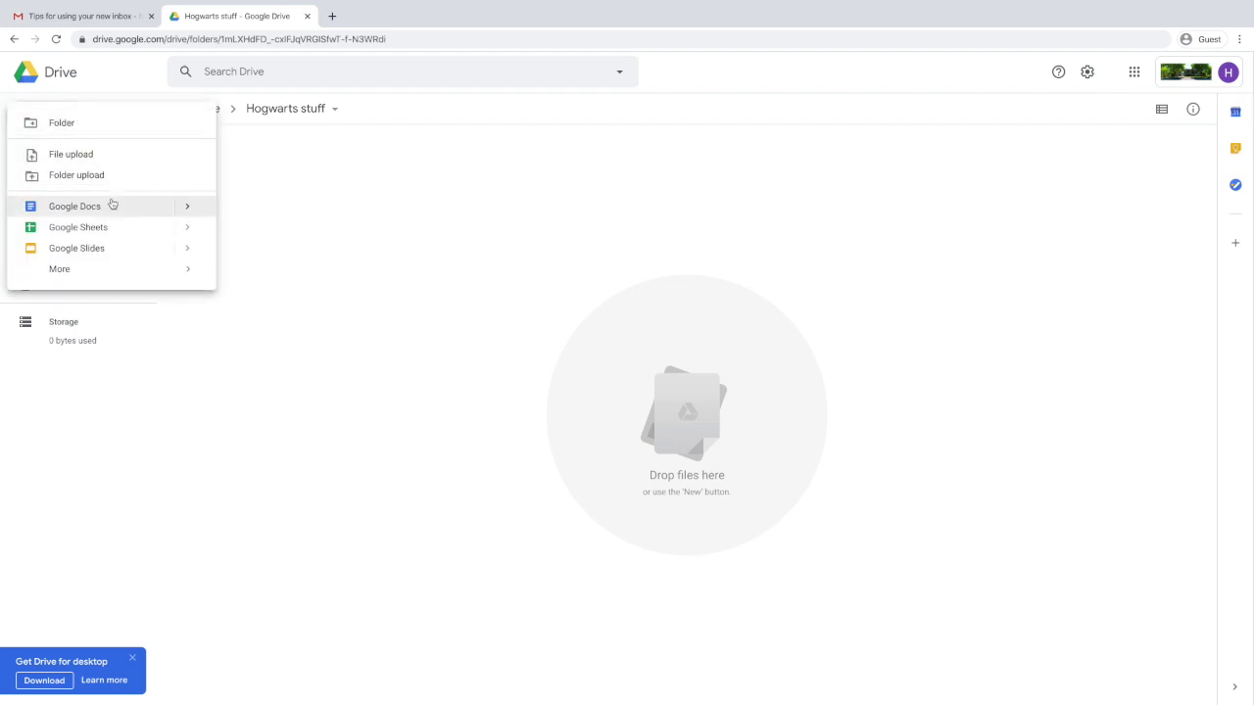
{"action": "left_click", "coordinate": [185, 207]}
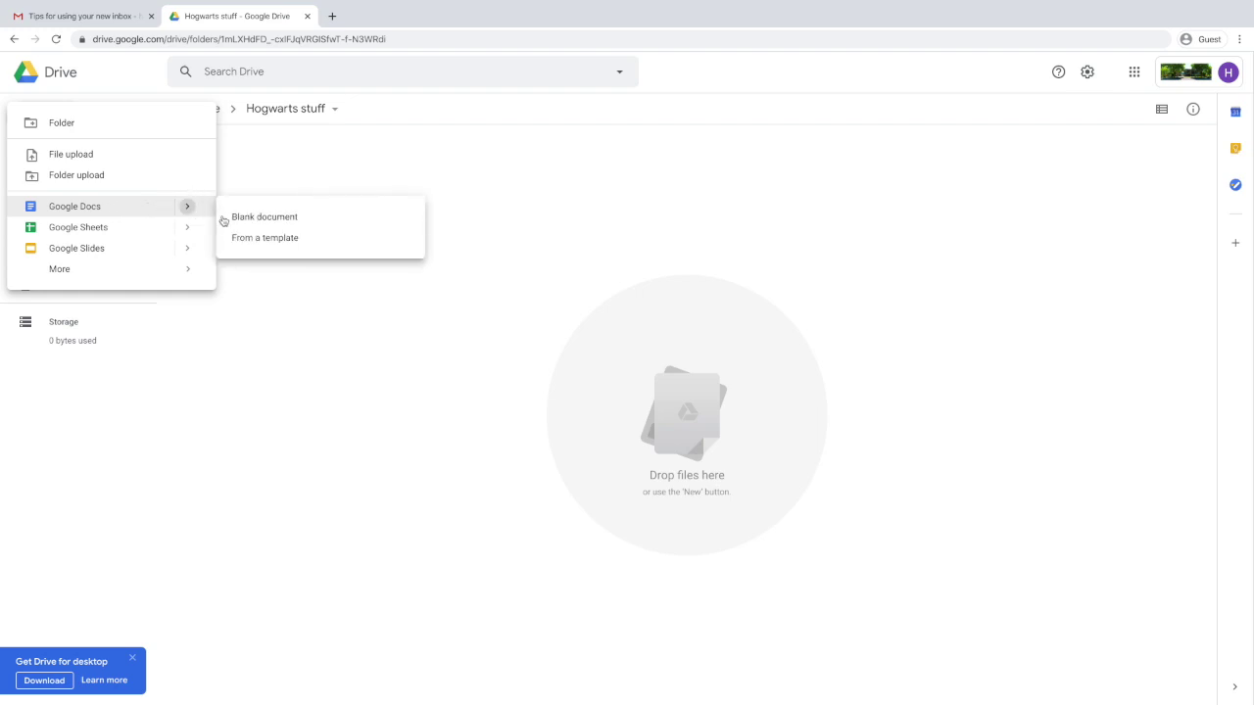
{"action": "left_click", "coordinate": [225, 217]}
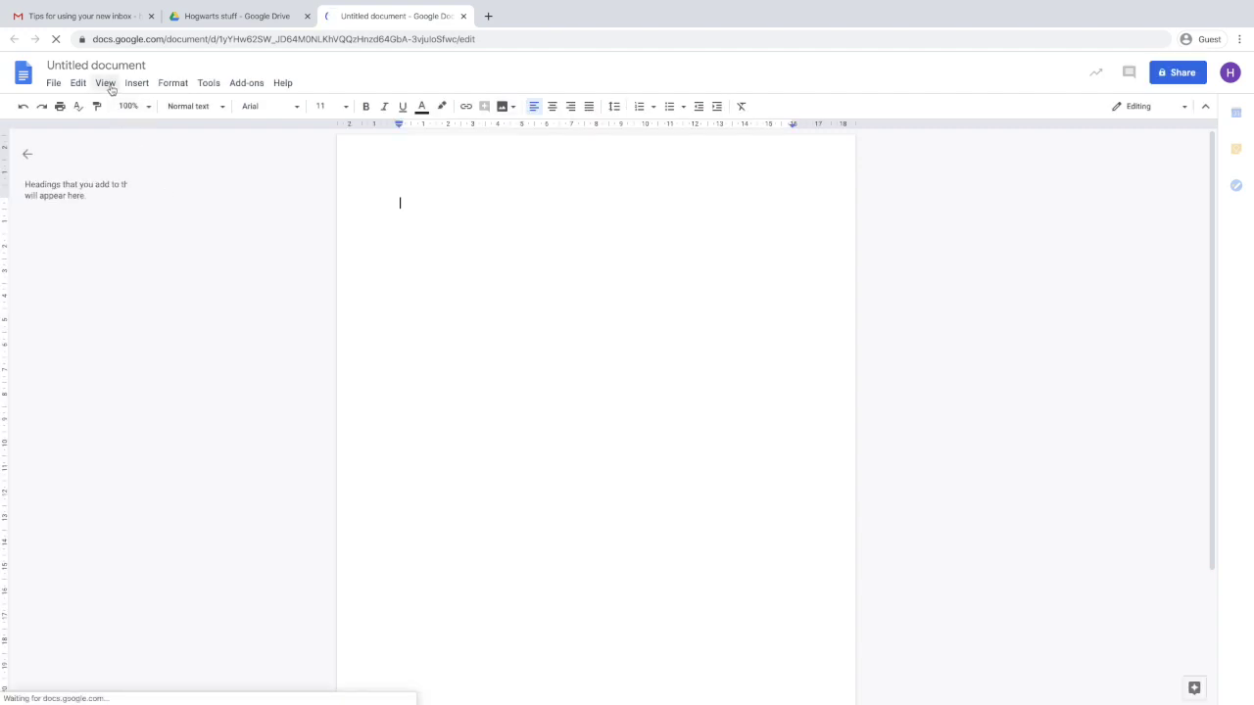
{"action": "left_click", "coordinate": [108, 65]}
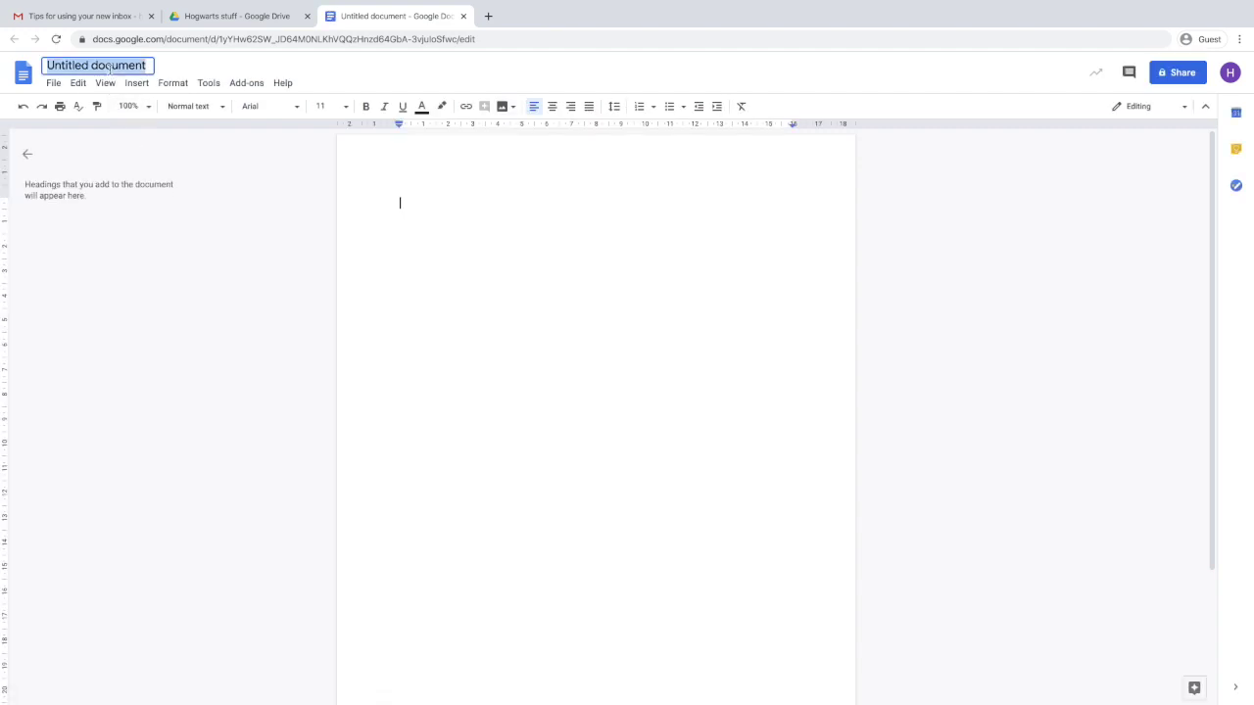
{"action": "type", "text": "Harry"}
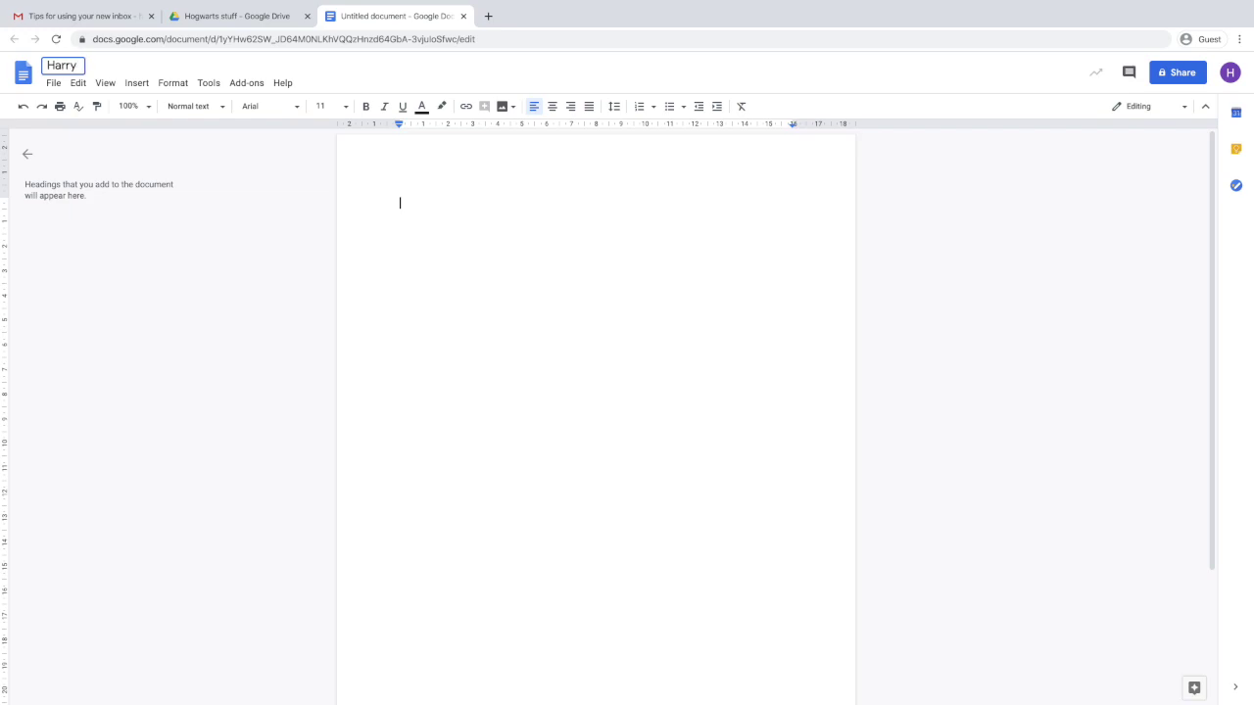
{"action": "type", "text": "'s best spells"}
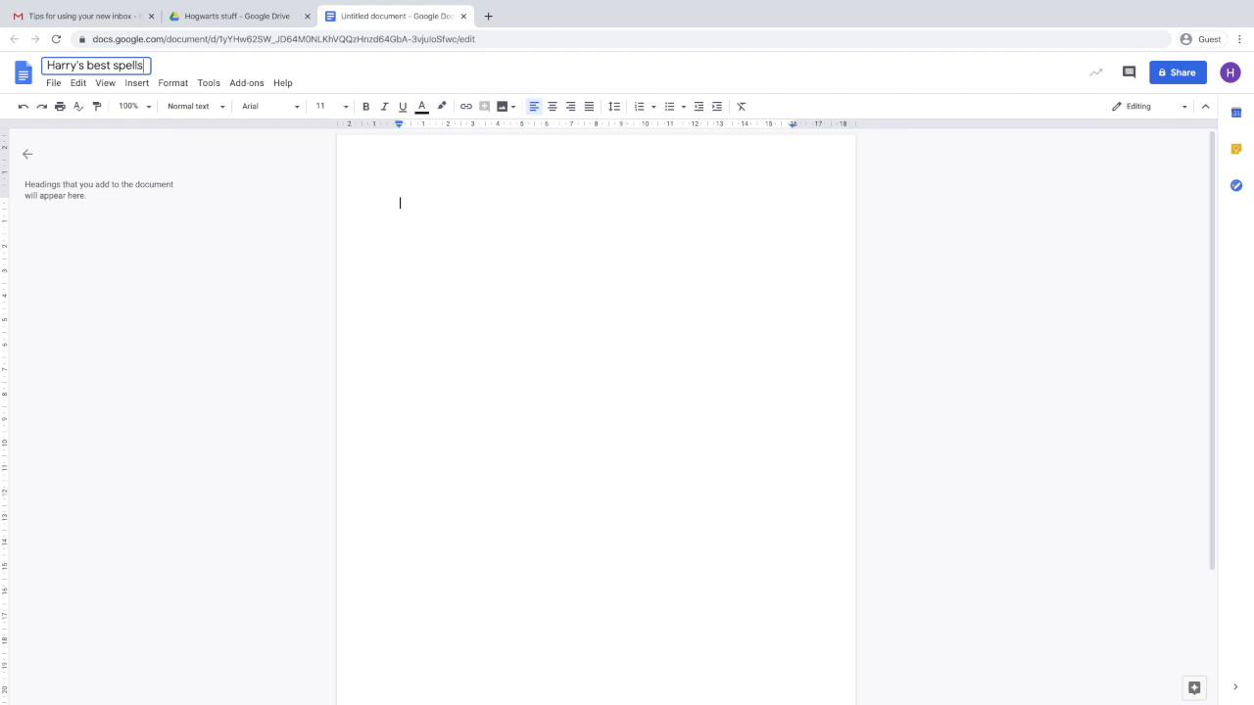
{"action": "type", "text": "!"}
Confirm the title, share 'Harry's best spells!' with a classmate as editor, then close it.
{"action": "key", "text": "Return"}
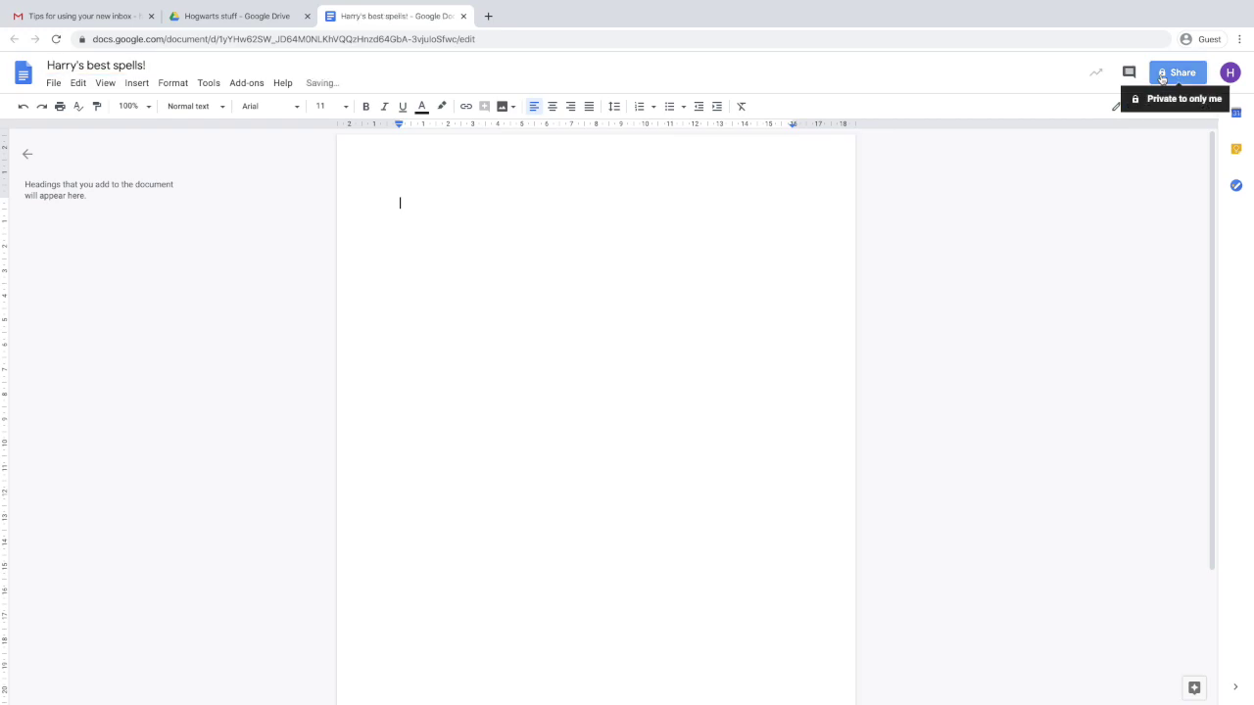
{"action": "left_click", "coordinate": [1161, 78]}
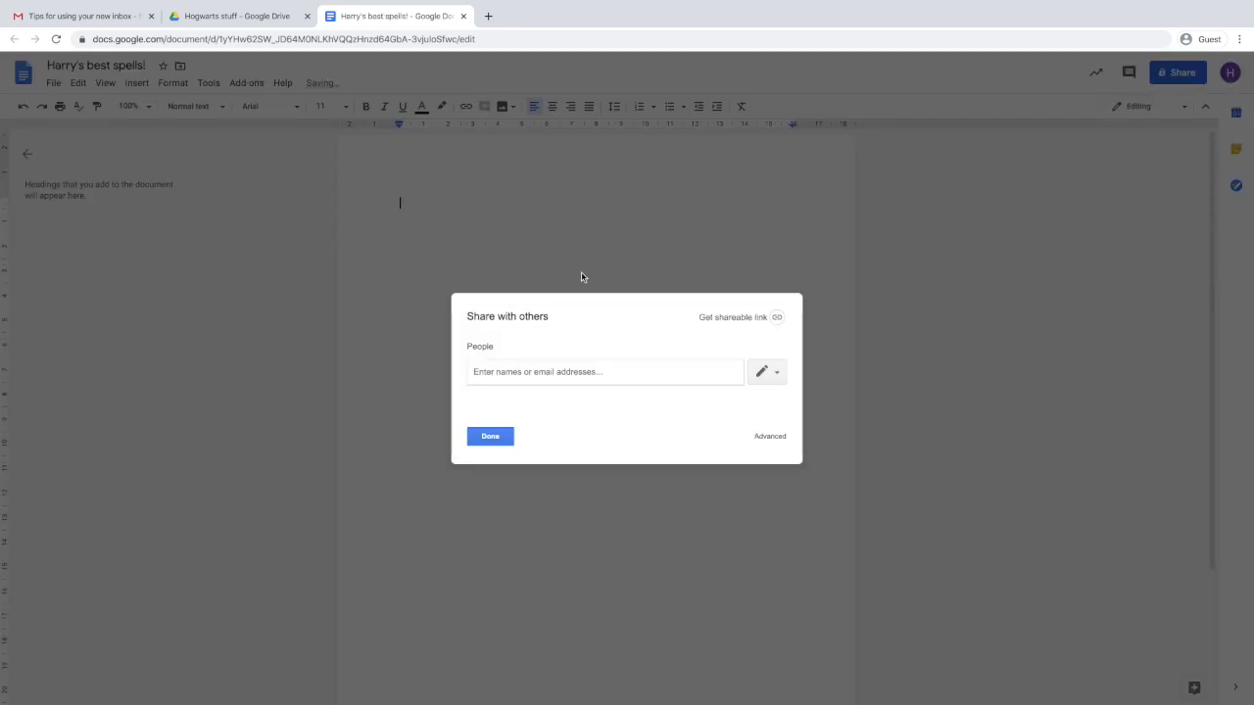
{"action": "type", "text": "ronal"}
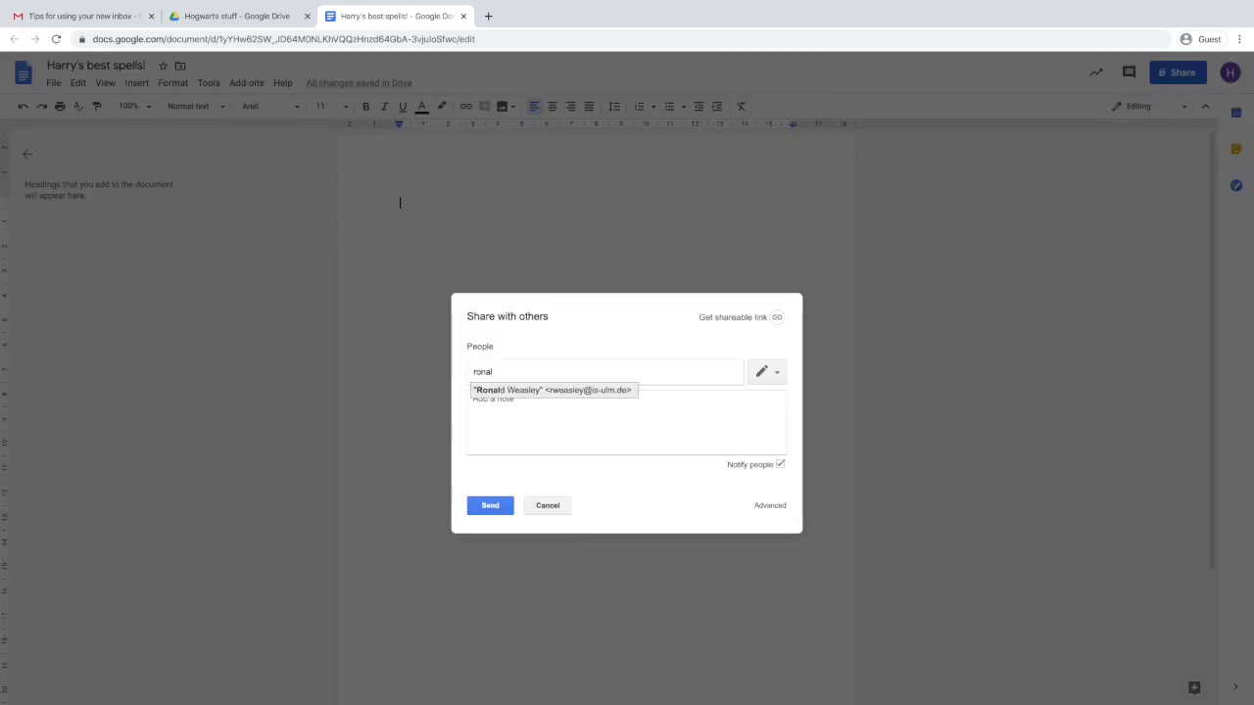
{"action": "left_click", "coordinate": [587, 390]}
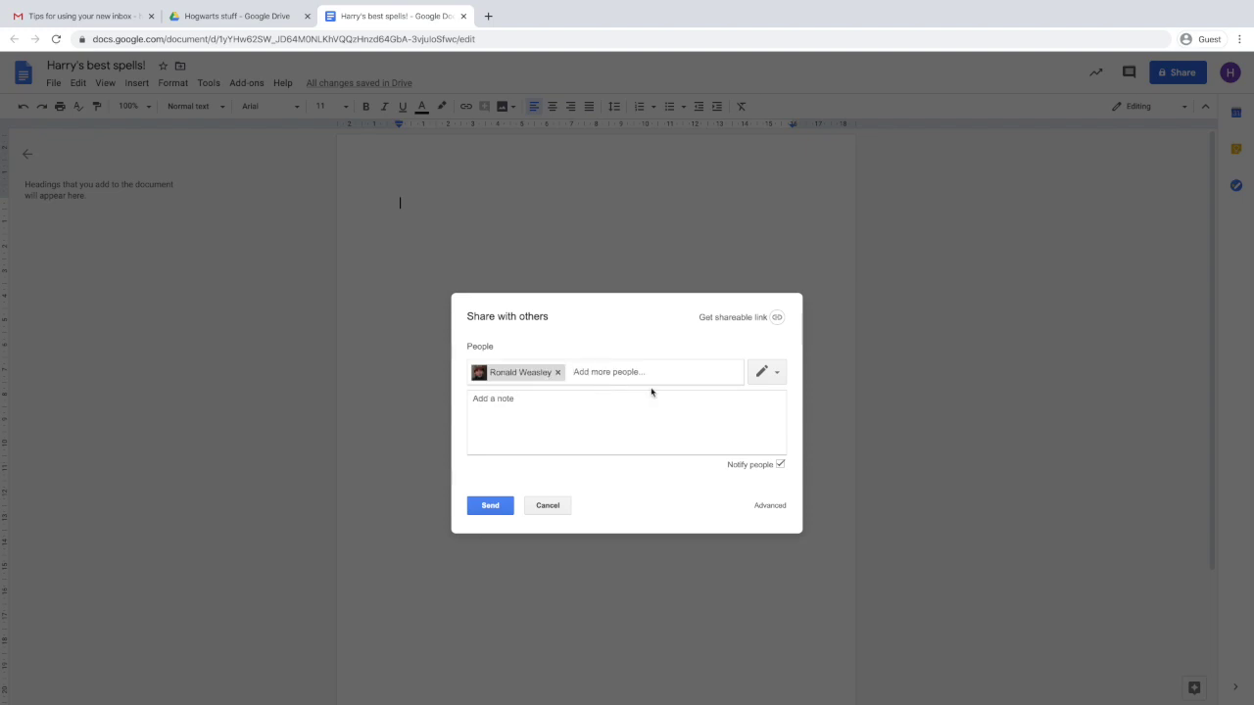
{"action": "left_click", "coordinate": [773, 372]}
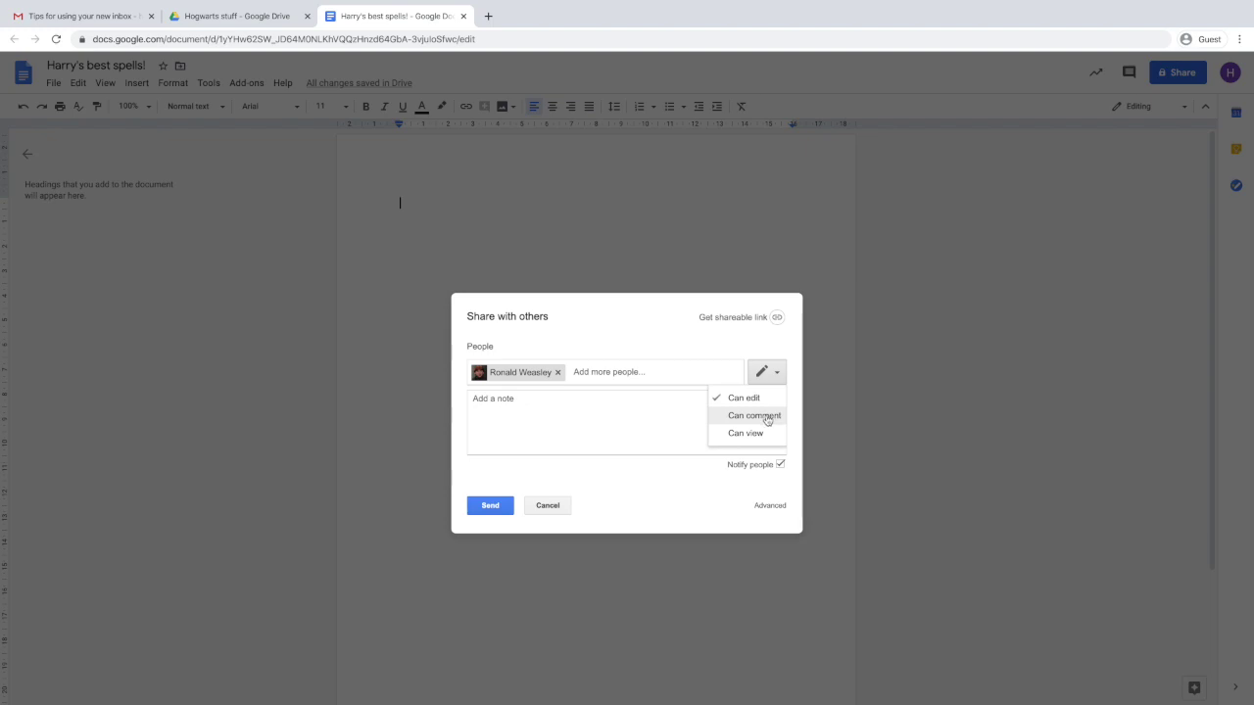
{"action": "left_click", "coordinate": [767, 416]}
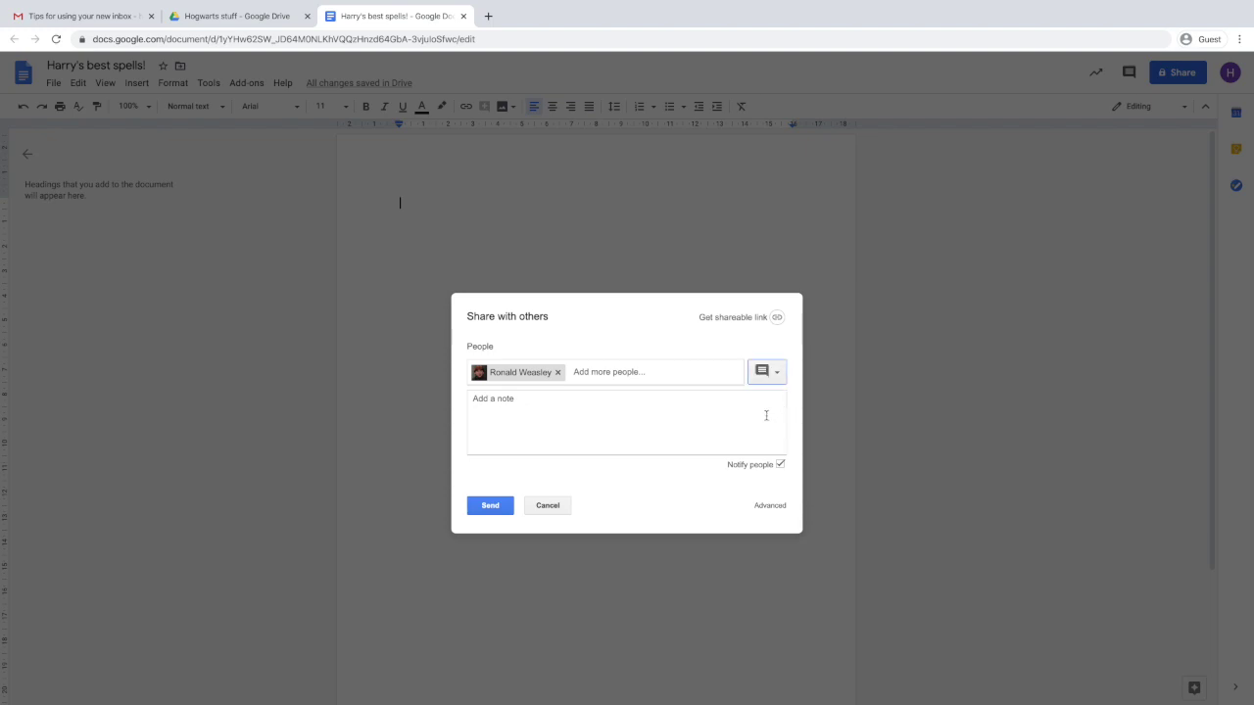
{"action": "left_click", "coordinate": [772, 380]}
{"action": "left_click", "coordinate": [763, 396]}
{"action": "left_click", "coordinate": [492, 506]}
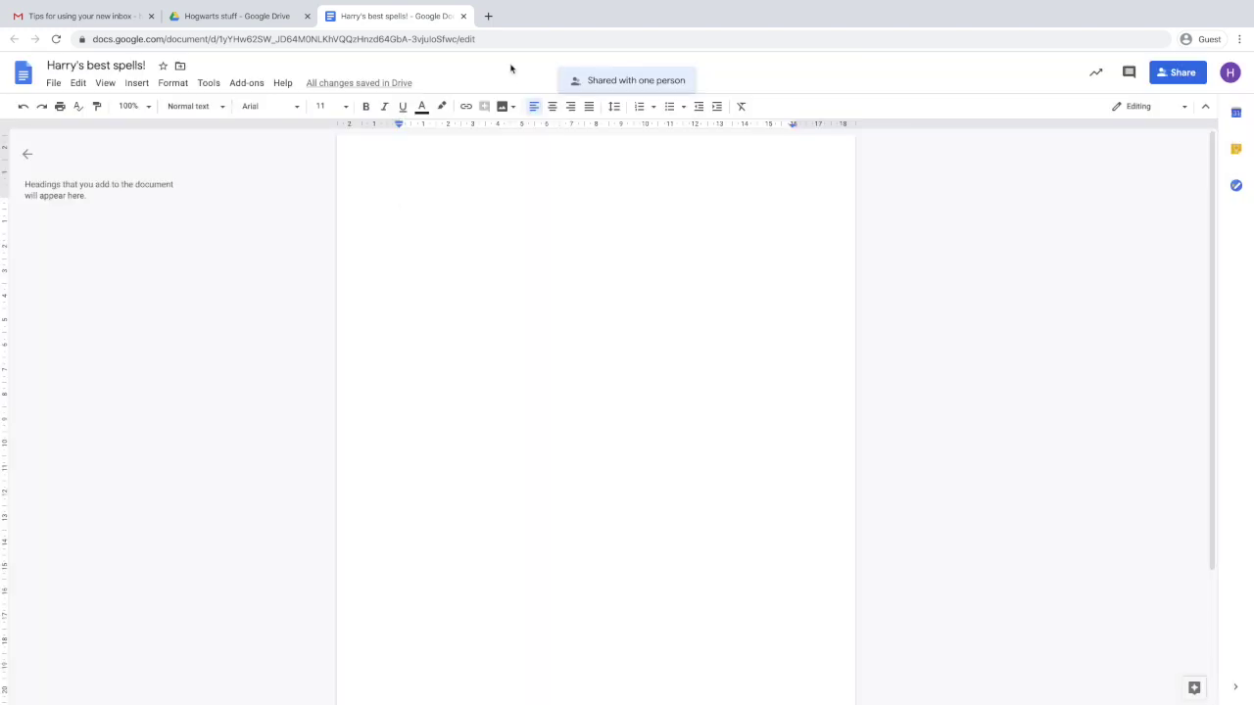
{"action": "left_click", "coordinate": [464, 16]}
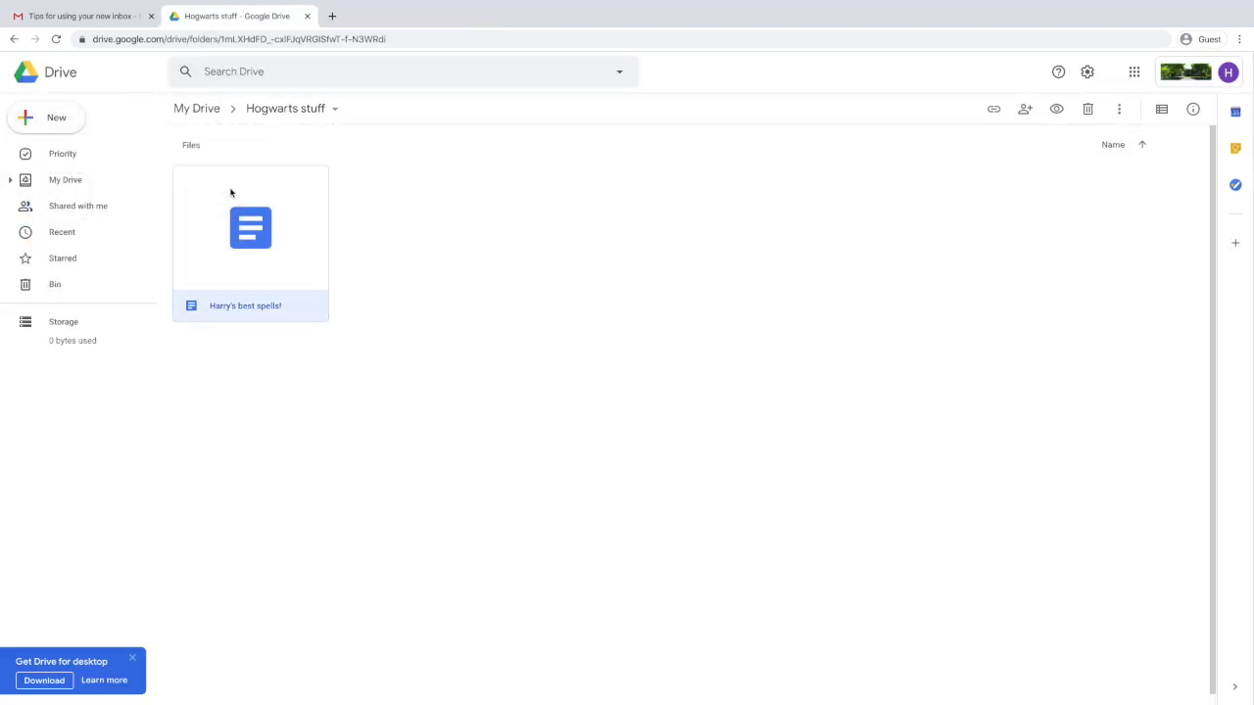
Share 'Harry's best spells!' with a second classmate as an editor.
{"action": "left_click", "coordinate": [1024, 110]}
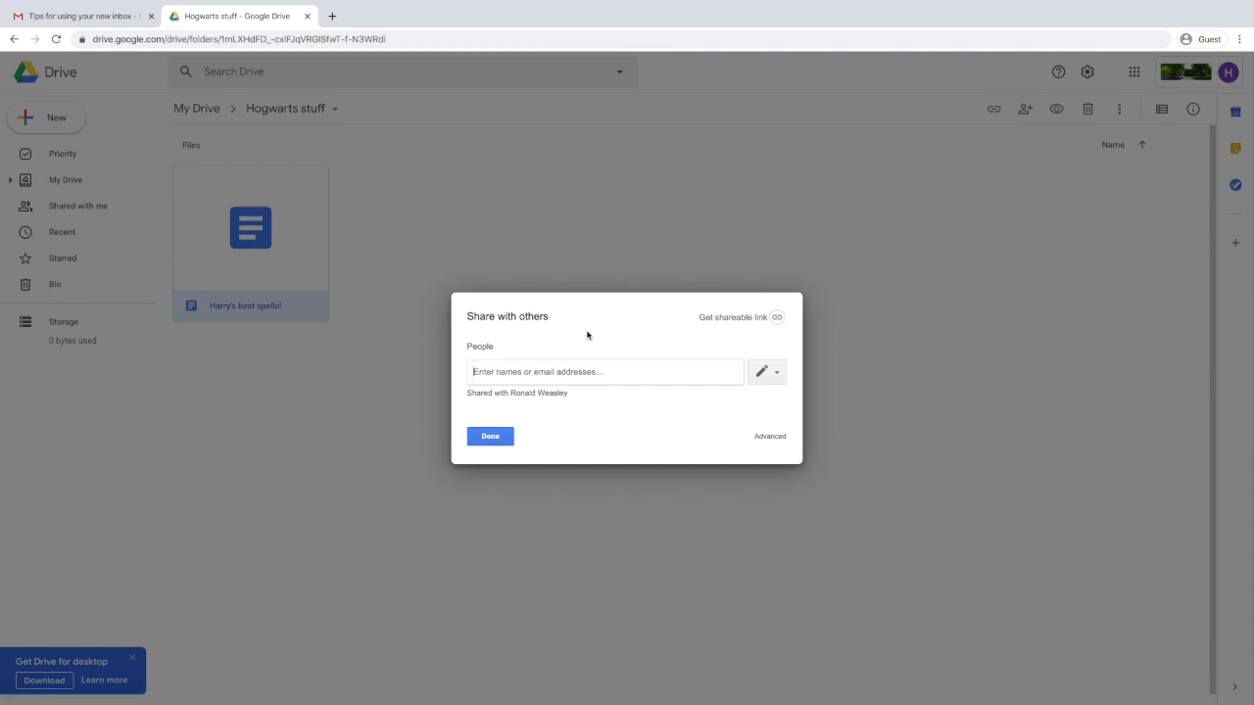
{"action": "type", "text": "herm"}
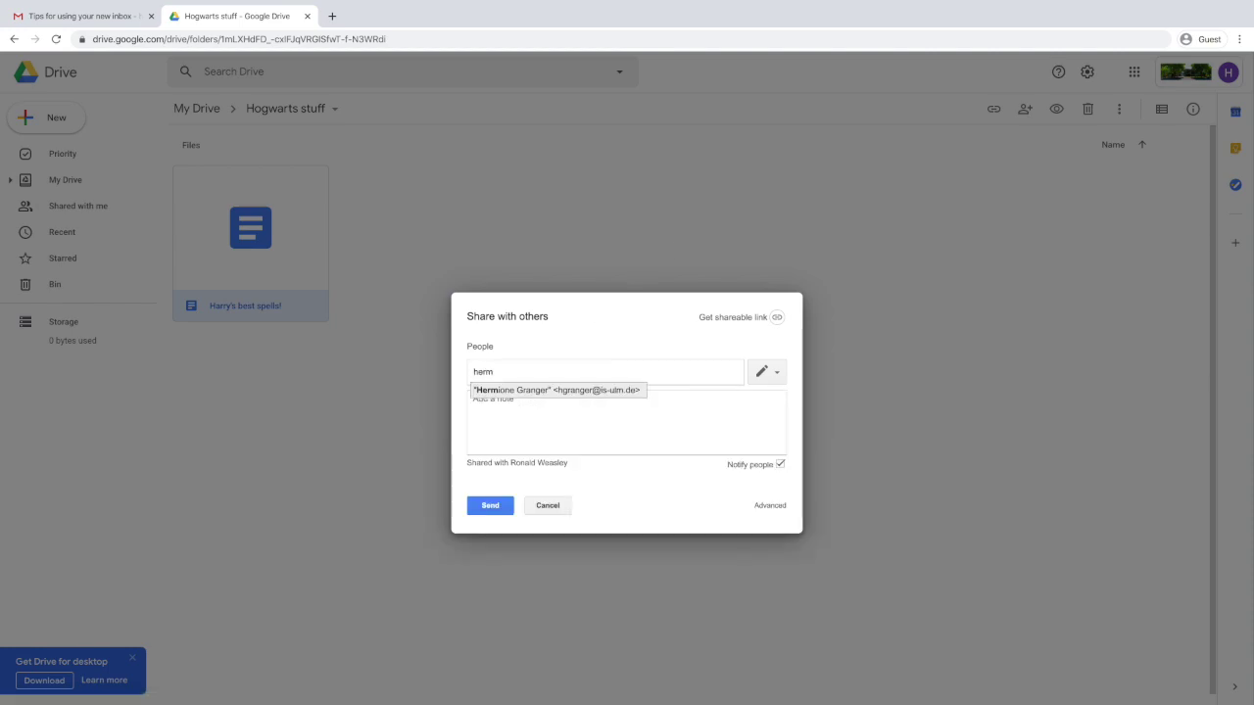
{"action": "left_click", "coordinate": [595, 391]}
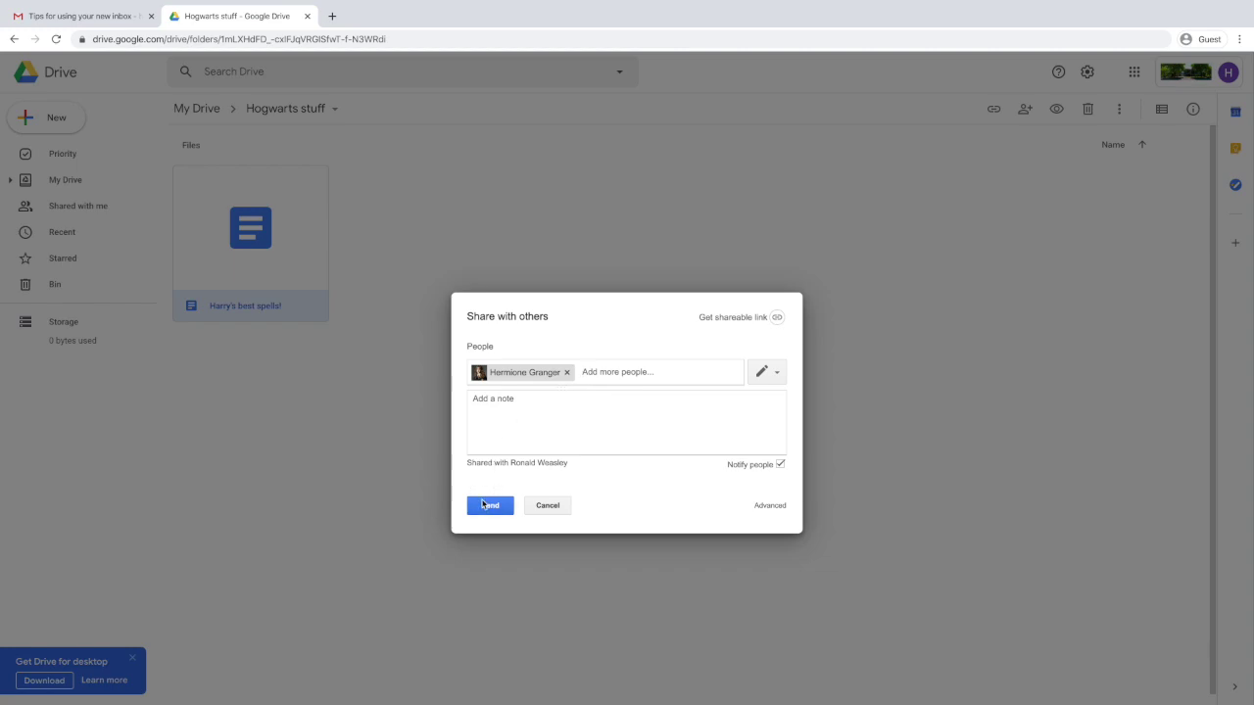
{"action": "left_click", "coordinate": [483, 506]}
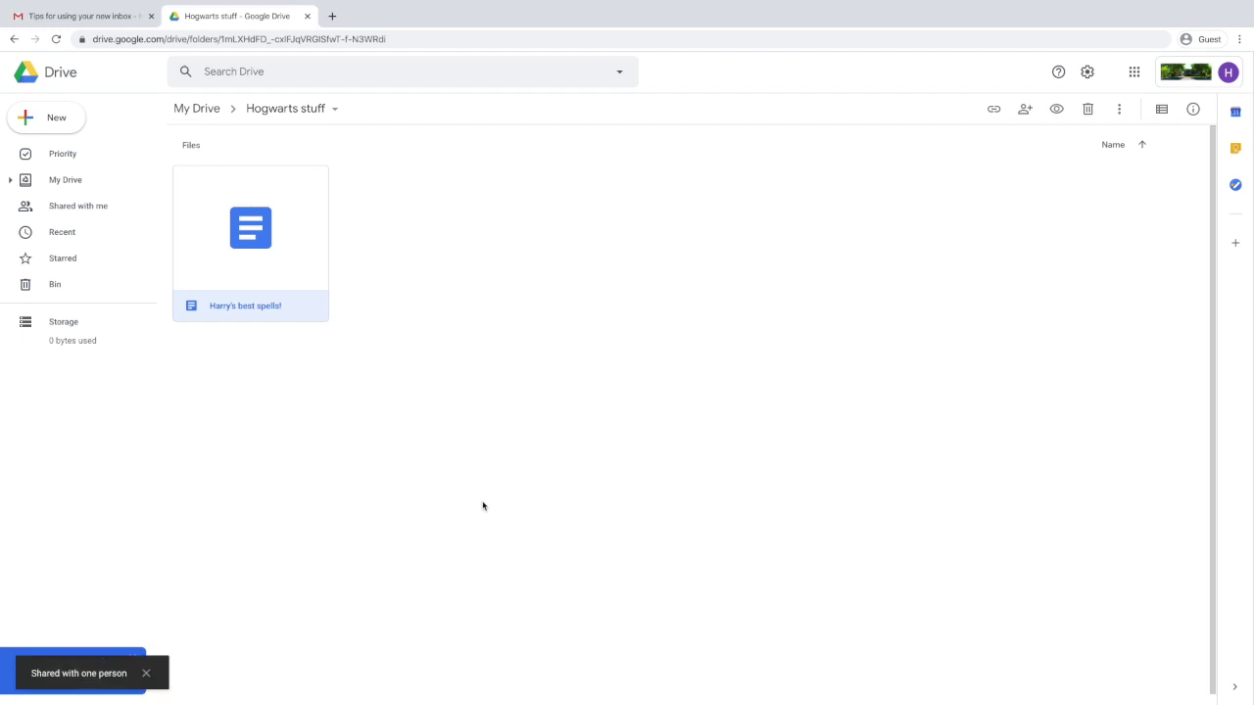
Share the file with a third classmate with view-only access.
{"action": "right_click", "coordinate": [310, 199]}
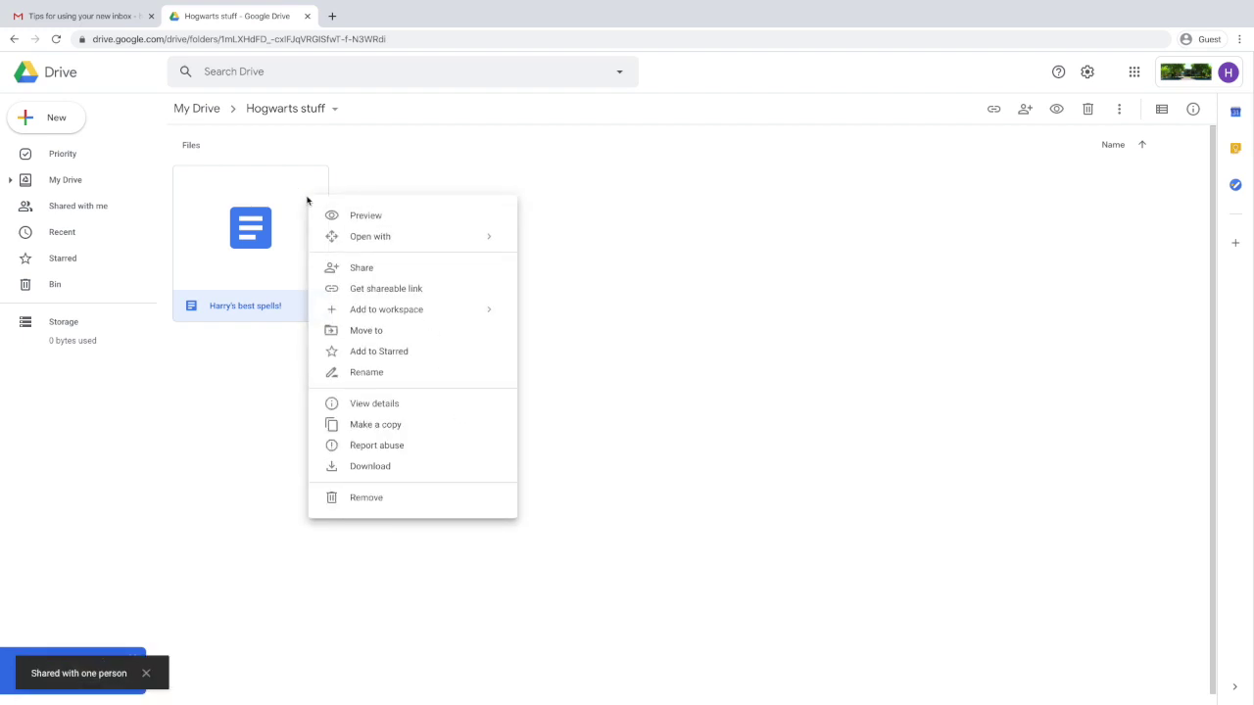
{"action": "left_click", "coordinate": [357, 268]}
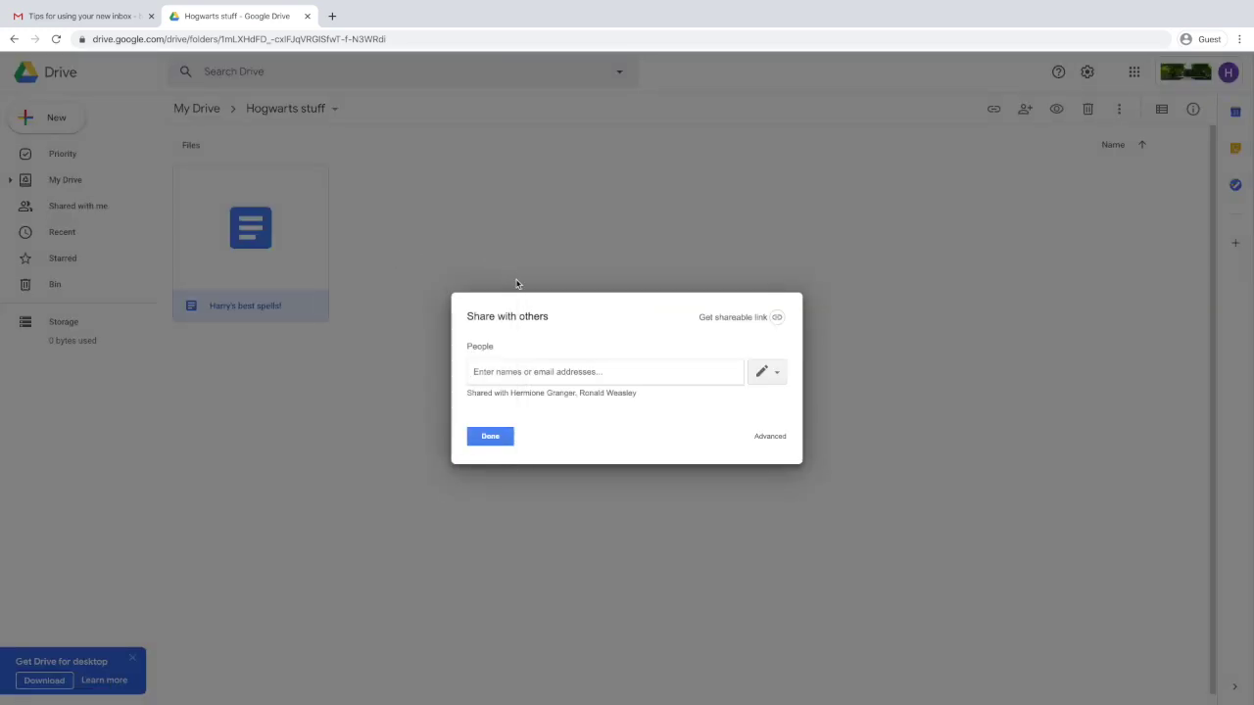
{"action": "type", "text": "draco"}
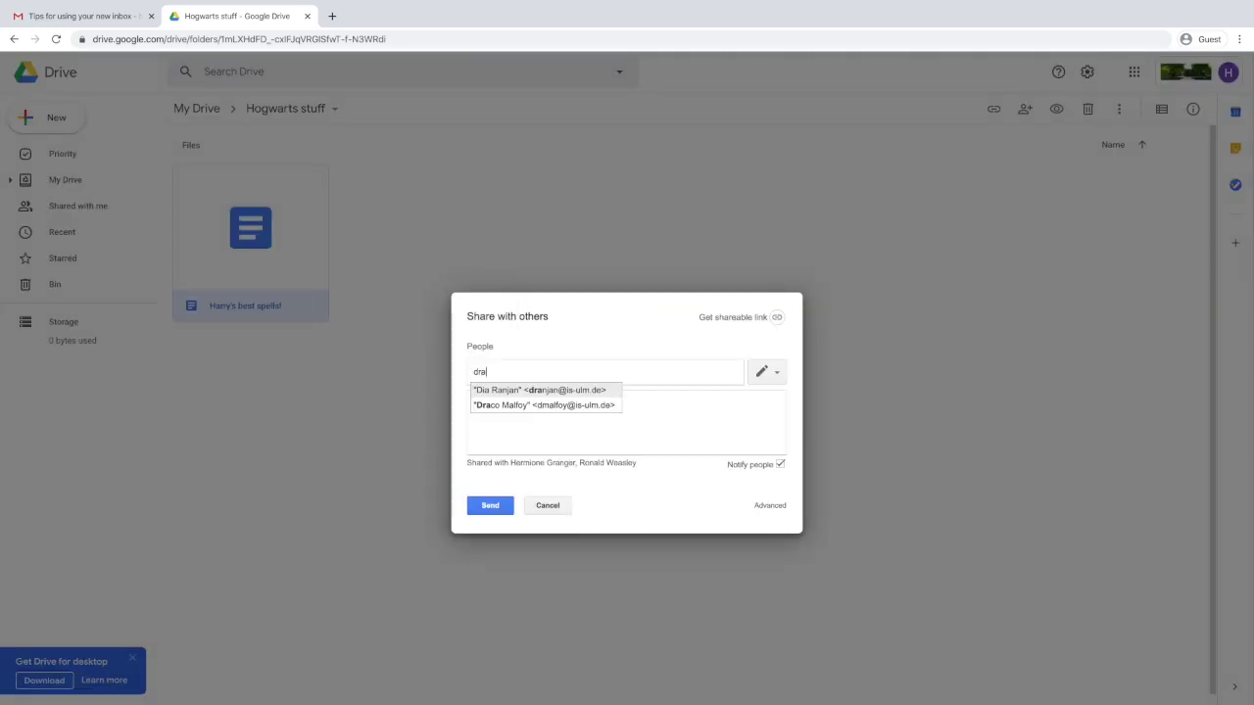
{"action": "left_click", "coordinate": [551, 390]}
{"action": "left_click", "coordinate": [773, 373]}
{"action": "left_click", "coordinate": [764, 432]}
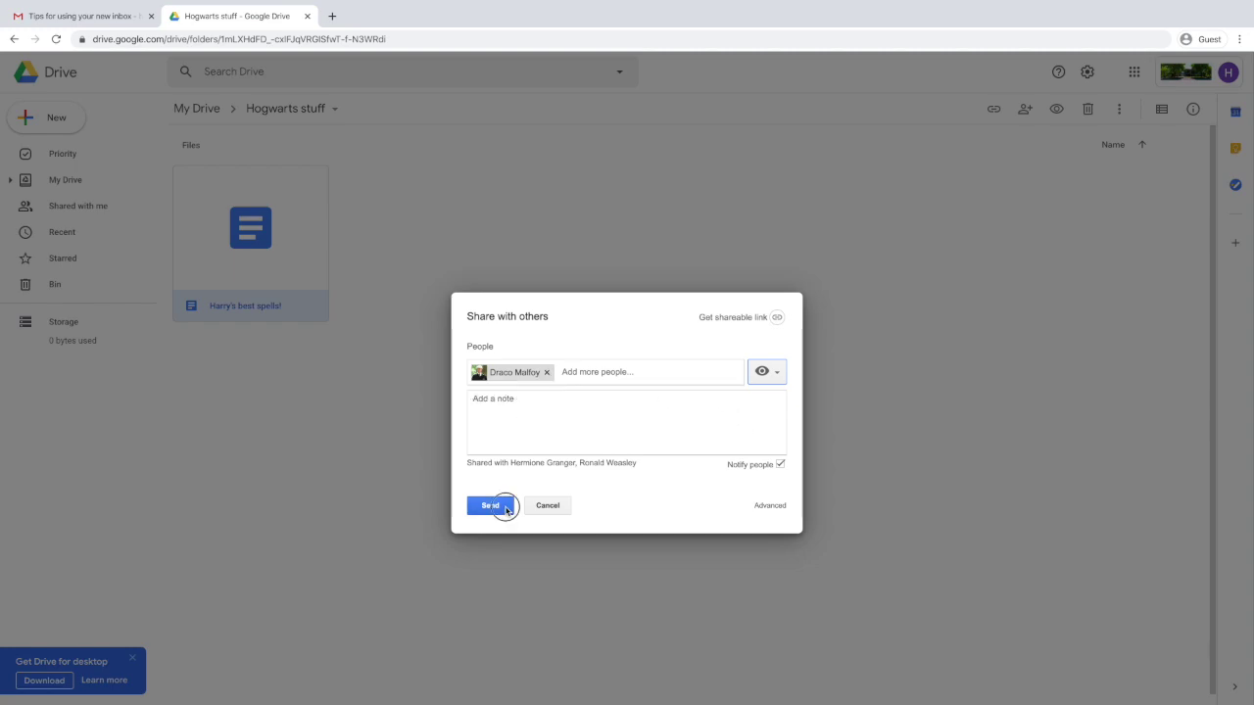
{"action": "left_click", "coordinate": [507, 509]}
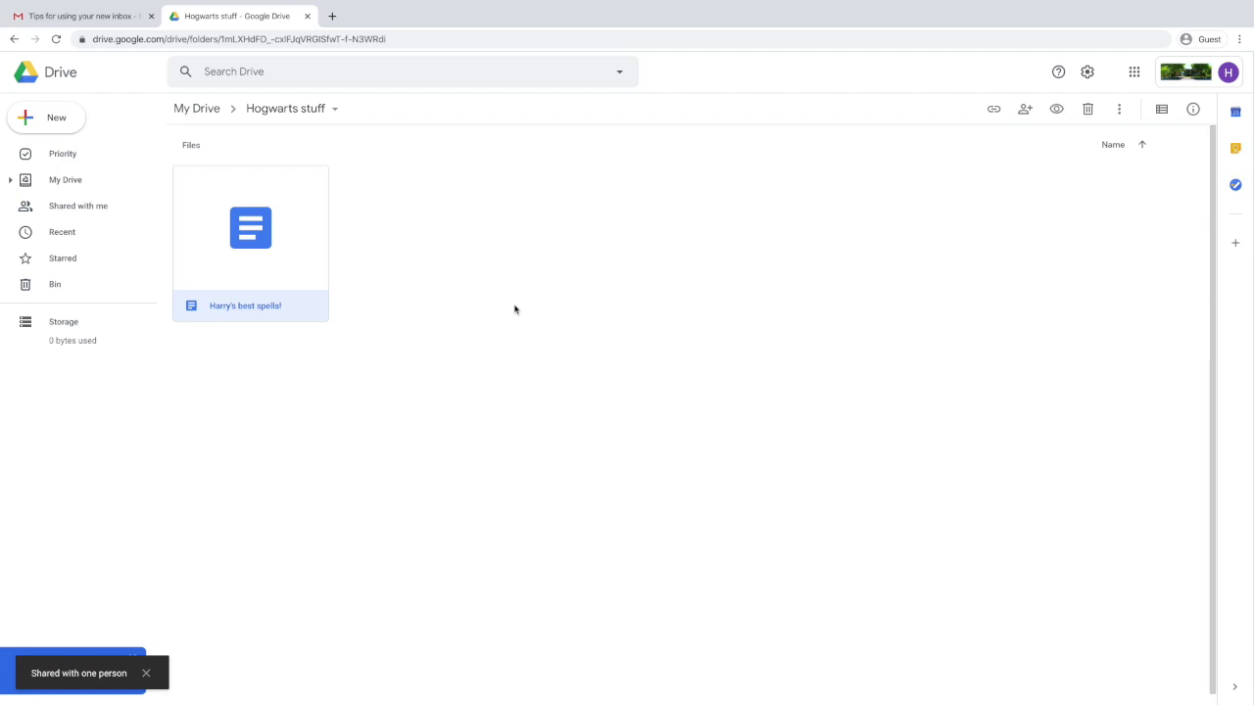
Remove the view-only classmate's access in the sharing settings and save the change.
{"action": "right_click", "coordinate": [303, 213]}
{"action": "left_click", "coordinate": [355, 280]}
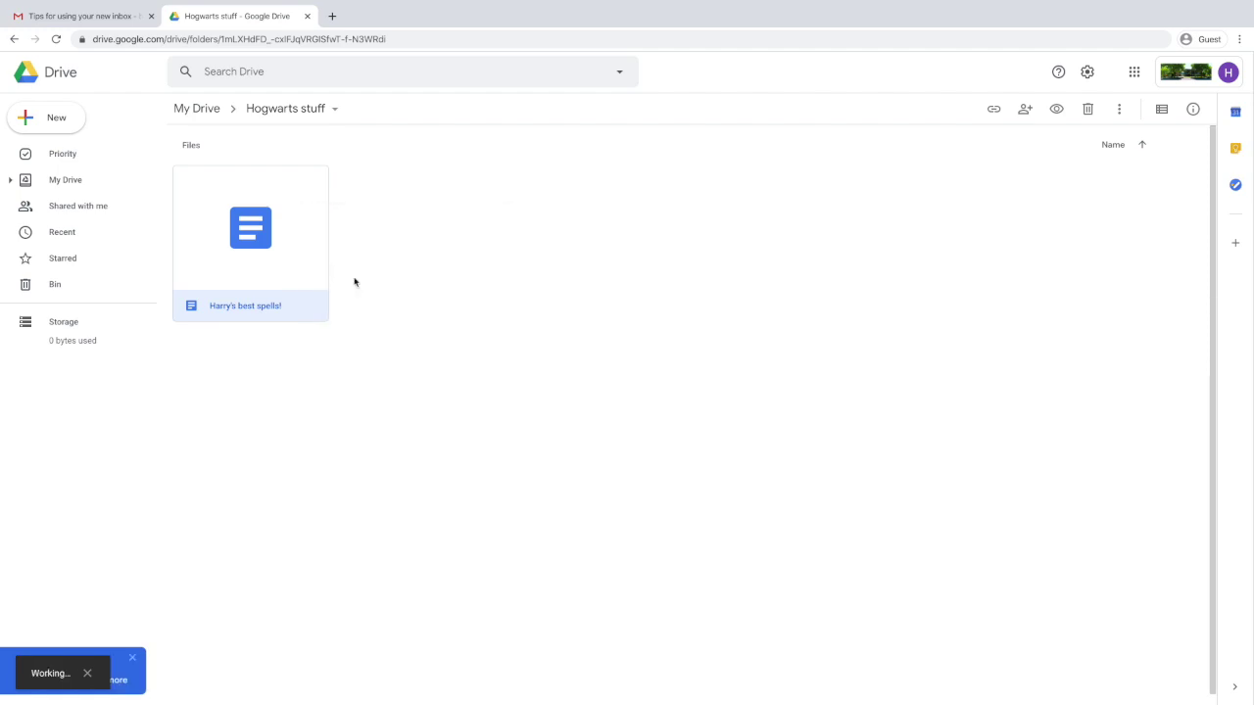
{"action": "left_click", "coordinate": [765, 437]}
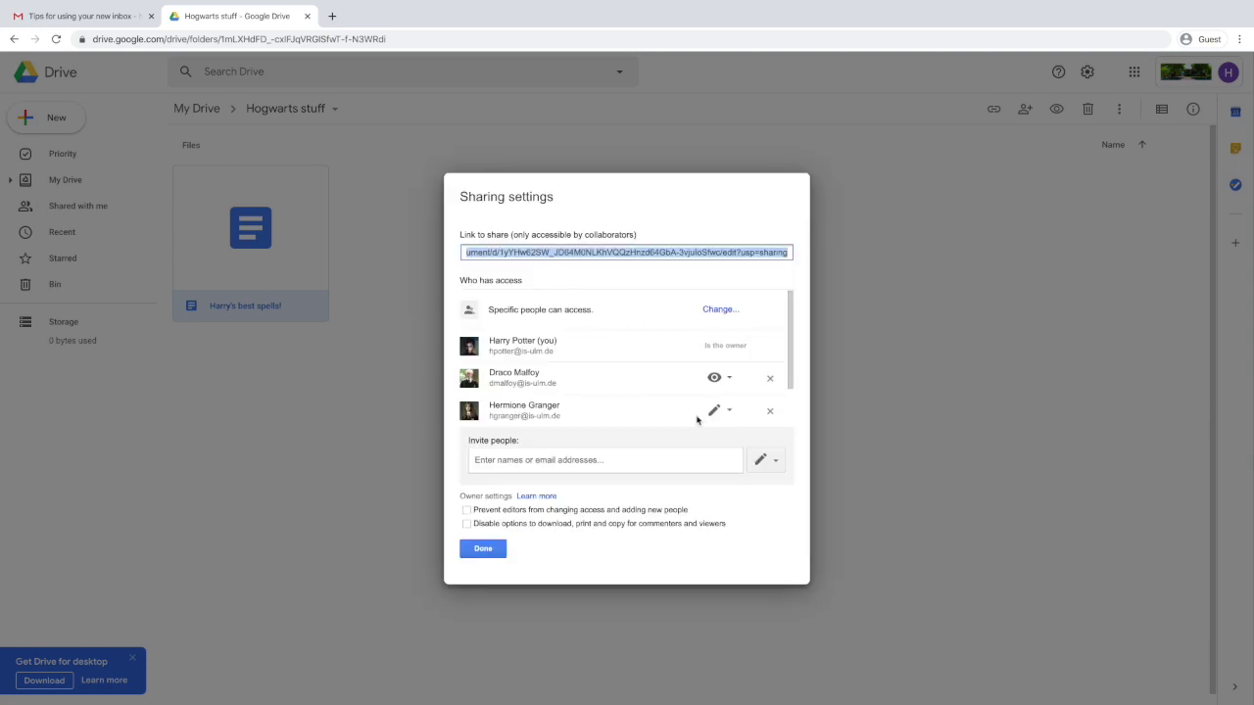
{"action": "left_click", "coordinate": [769, 380]}
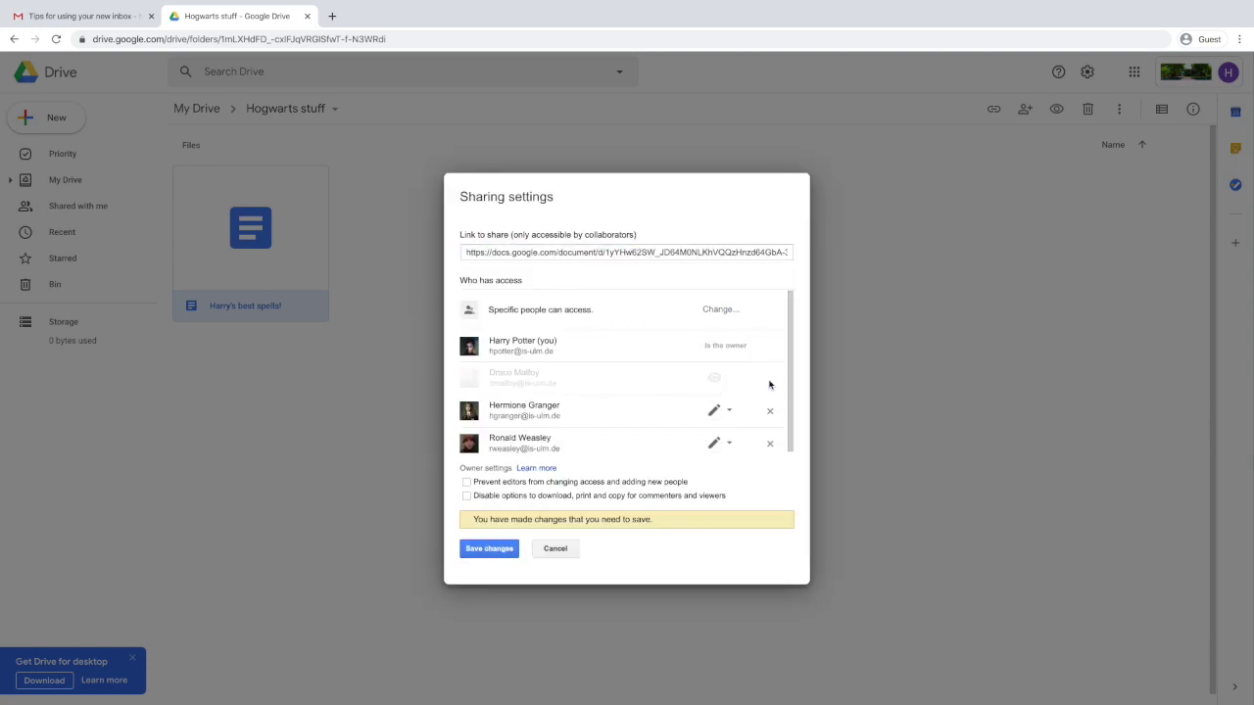
{"action": "left_click", "coordinate": [496, 547]}
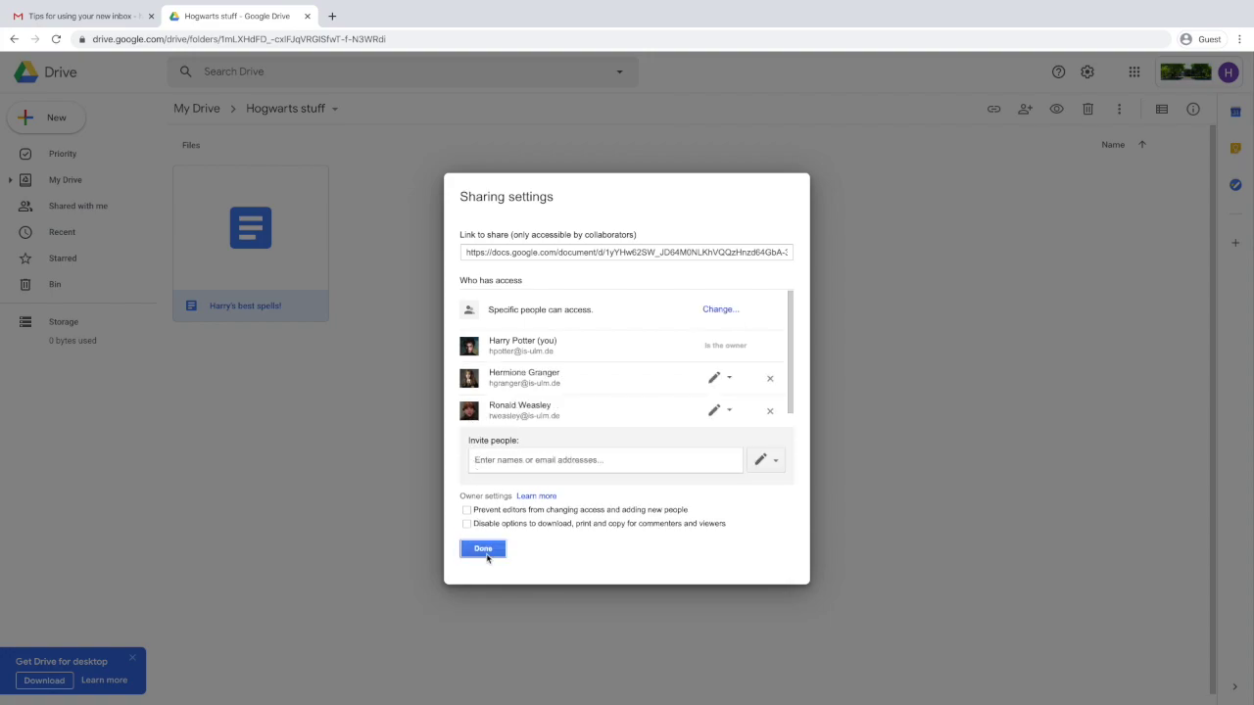
{"action": "left_click", "coordinate": [490, 555]}
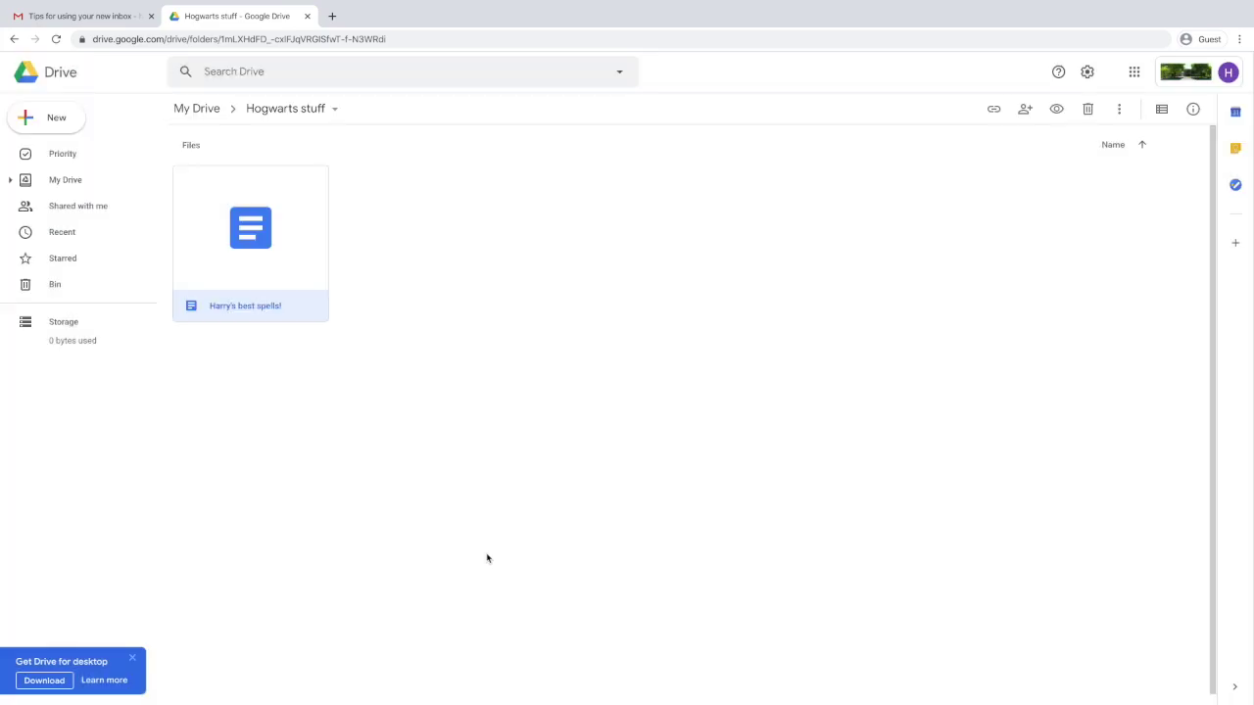
{"action": "left_click", "coordinate": [1132, 78]}
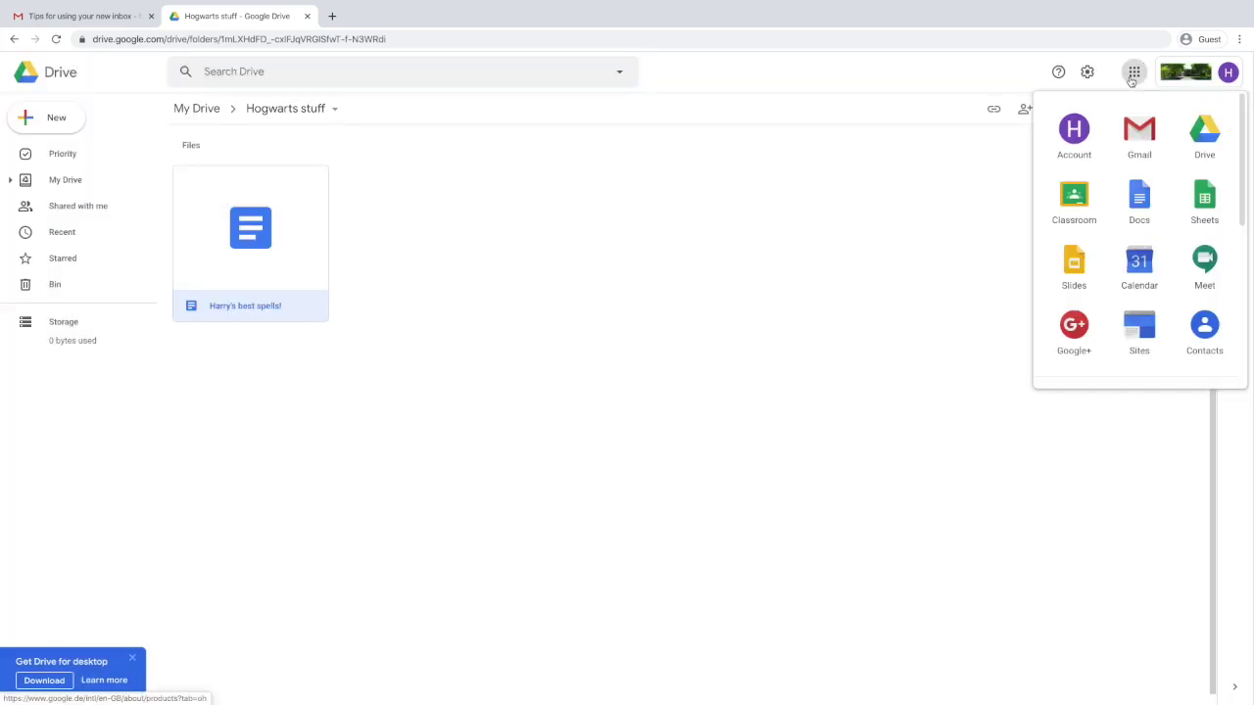
In Google Calendar, draft a 'Spell practice' event for Wed 1 Apr at 11:30am with full details open.
{"action": "left_click", "coordinate": [1139, 267]}
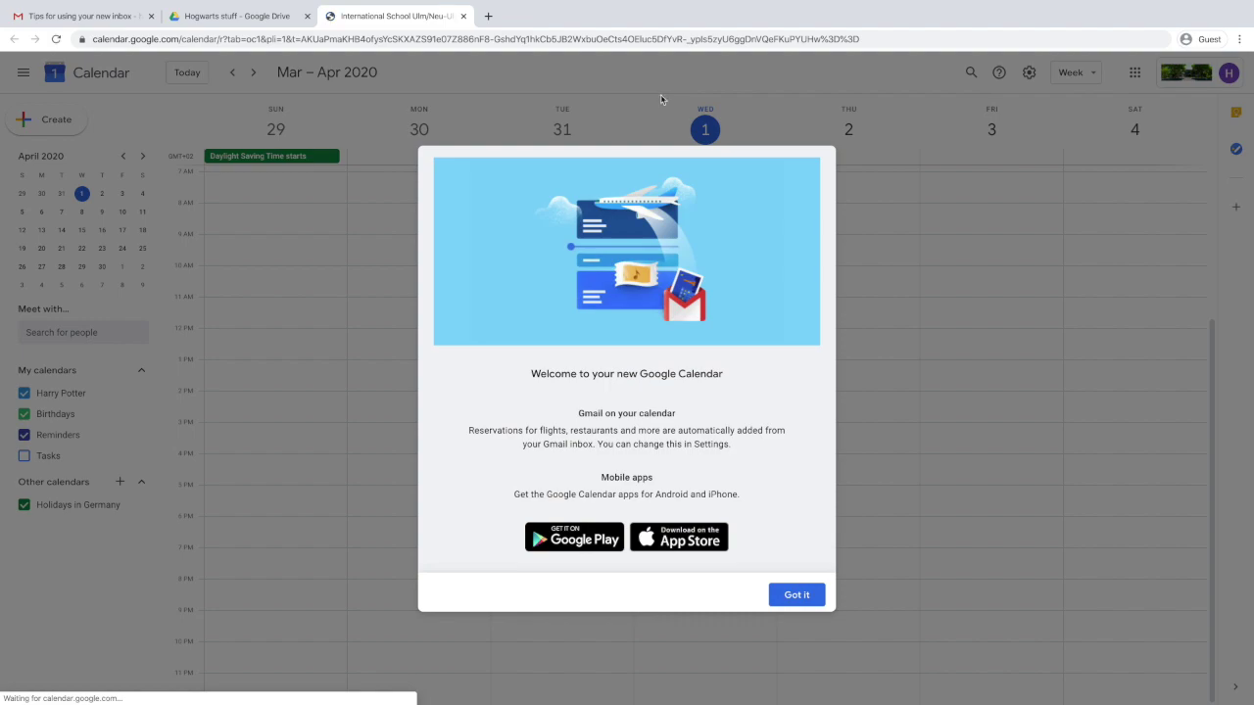
{"action": "left_click", "coordinate": [794, 589]}
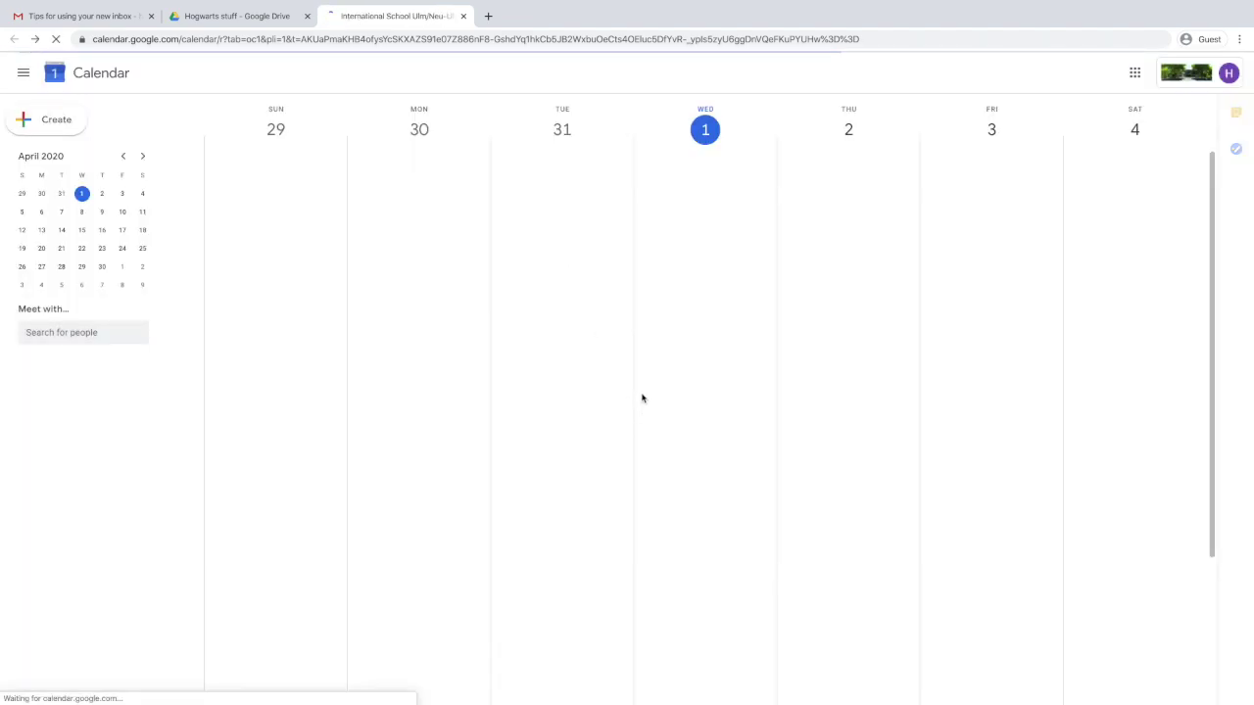
{"action": "left_click", "coordinate": [75, 119]}
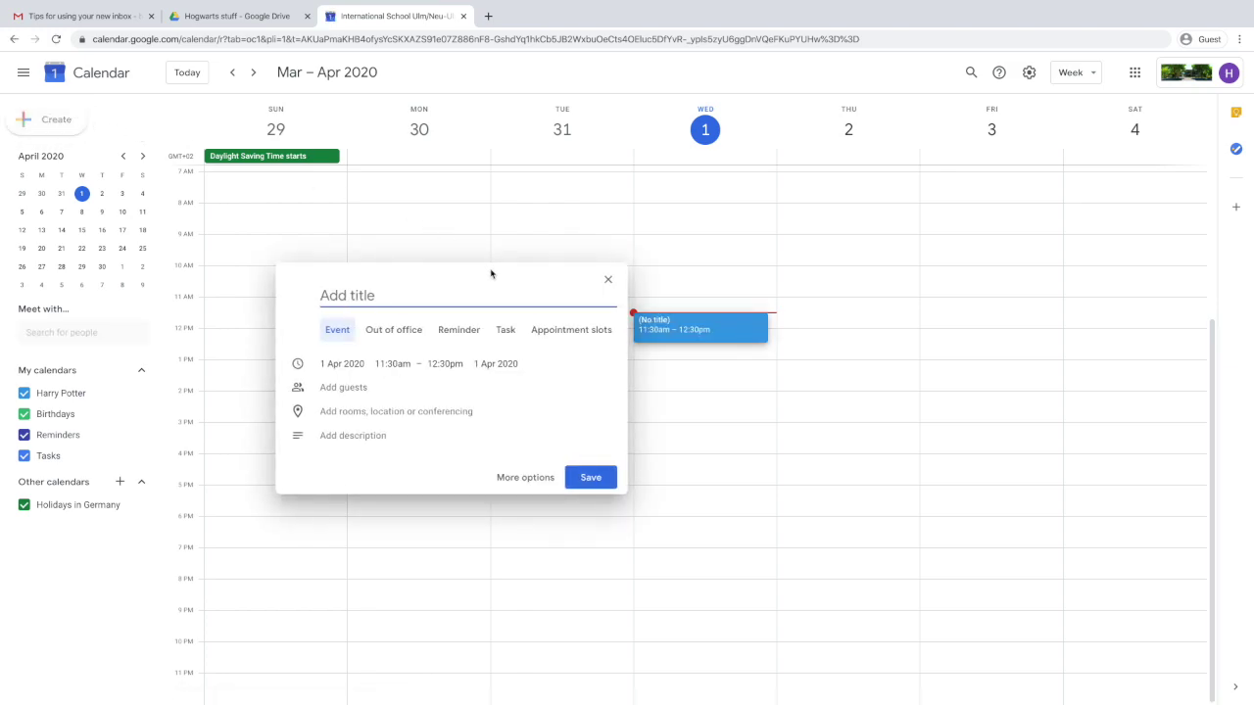
{"action": "type", "text": "Spell practice"}
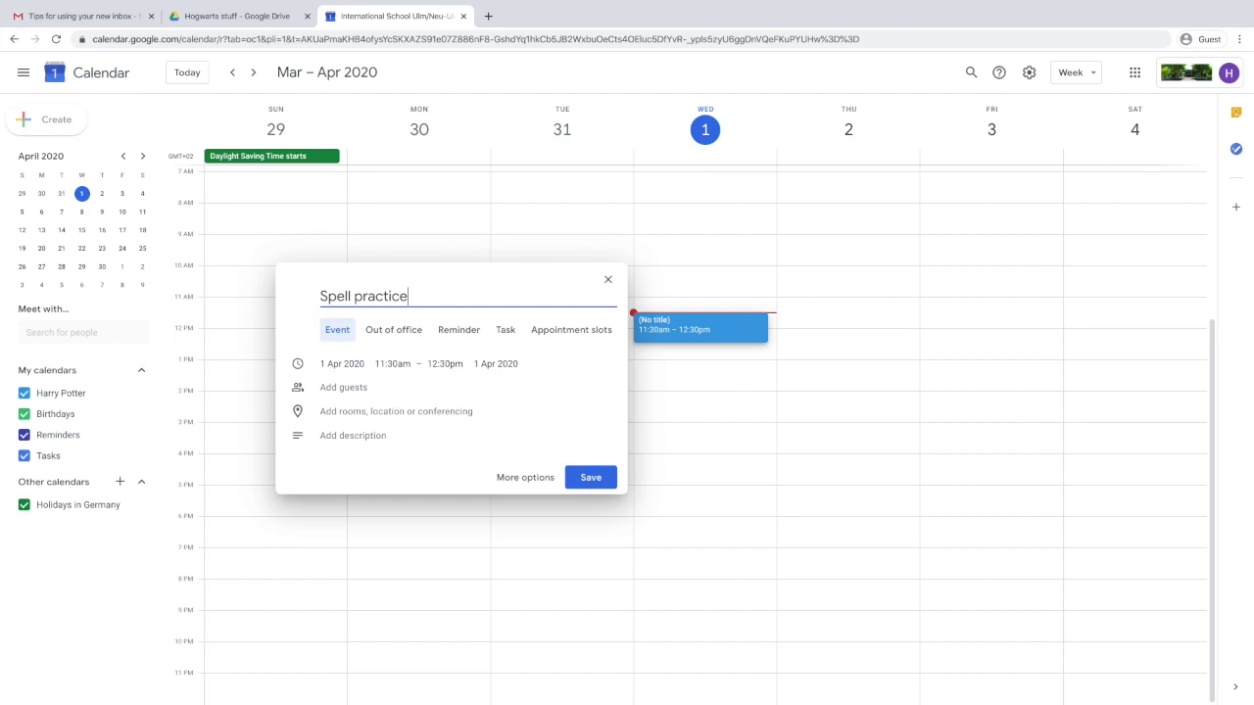
{"action": "left_click", "coordinate": [501, 478]}
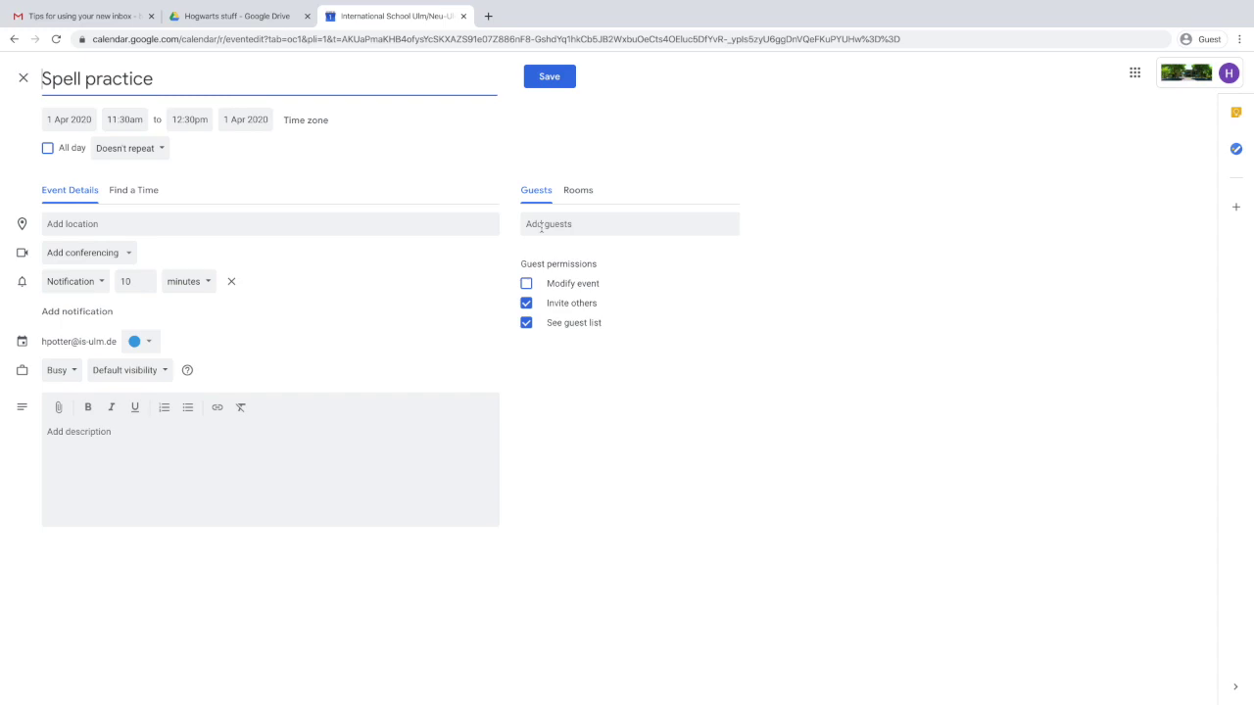
Add two classmates as guests to the Spell practice event.
{"action": "left_click", "coordinate": [541, 226]}
{"action": "type", "text": "her"}
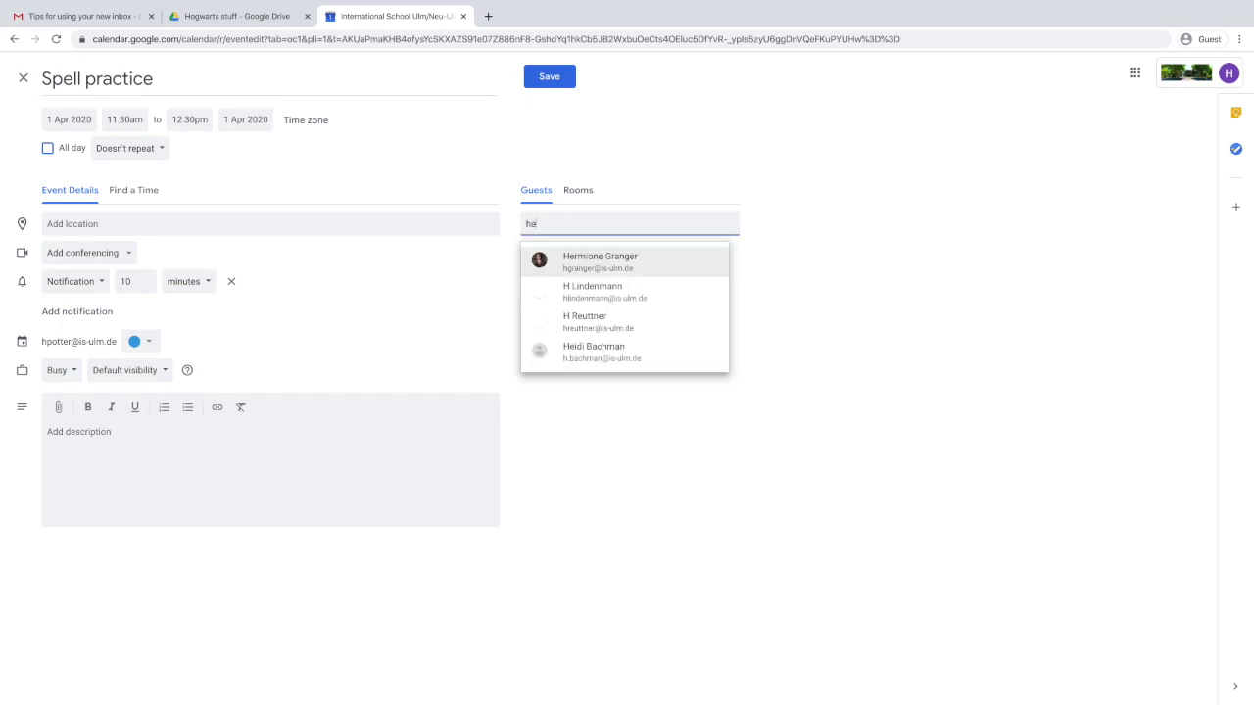
{"action": "left_click", "coordinate": [579, 257]}
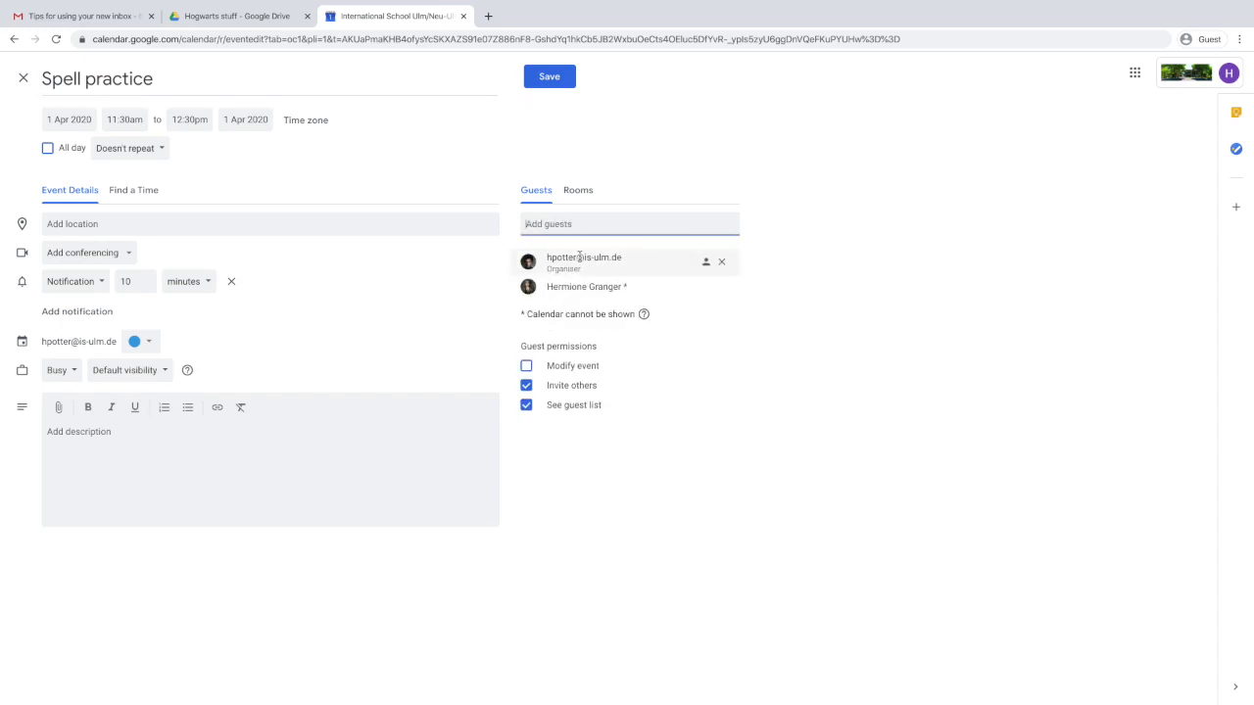
{"action": "type", "text": "ronal"}
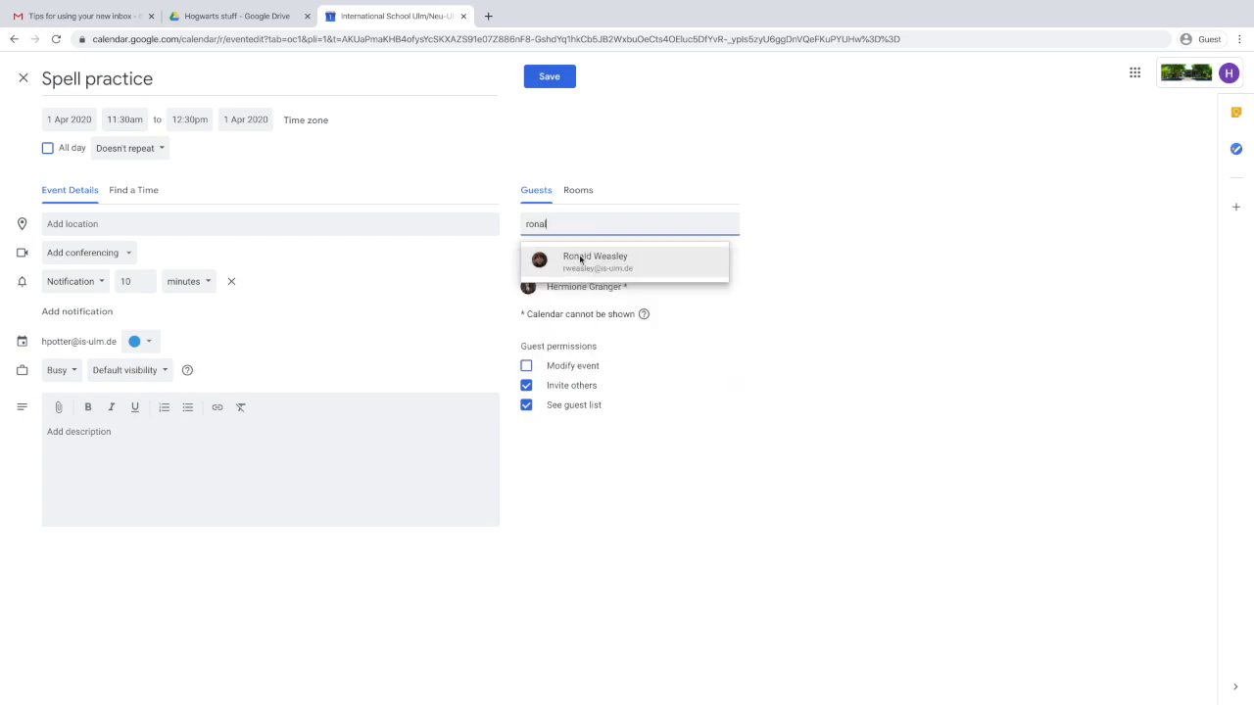
{"action": "left_click", "coordinate": [603, 256]}
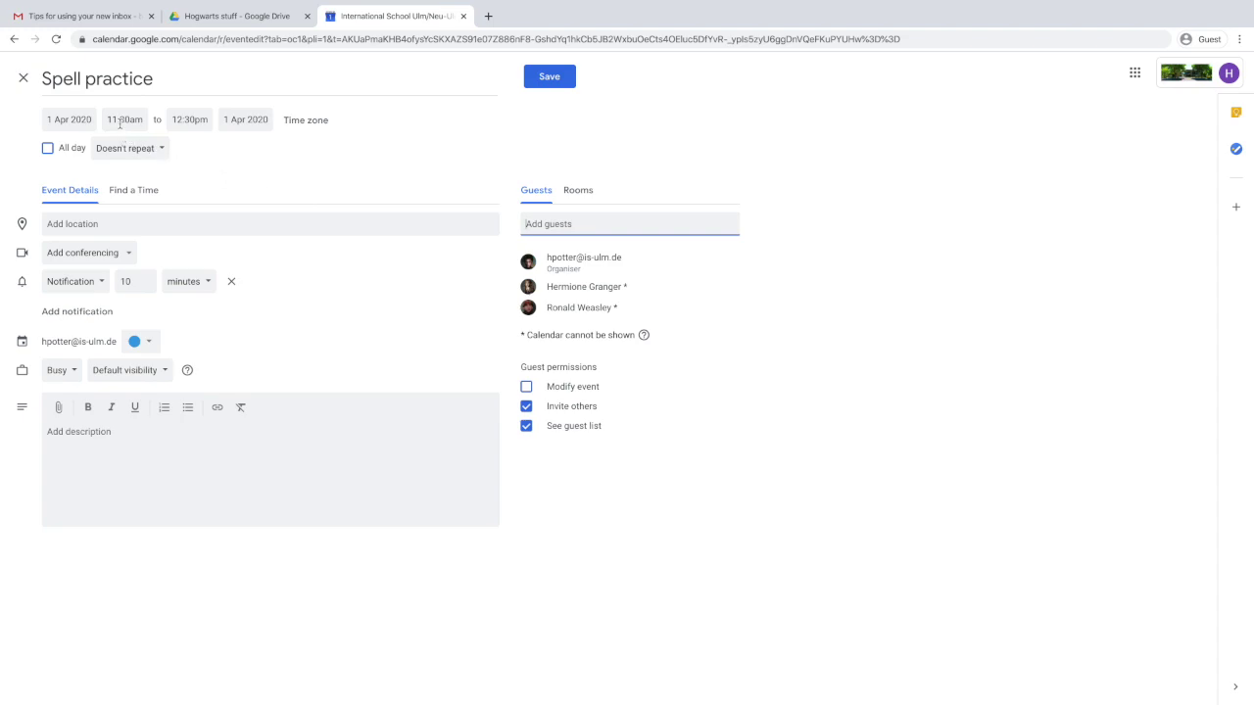
Add a location note and the description 'looking forward it!', then save and email the invitations.
{"action": "left_click", "coordinate": [137, 222]}
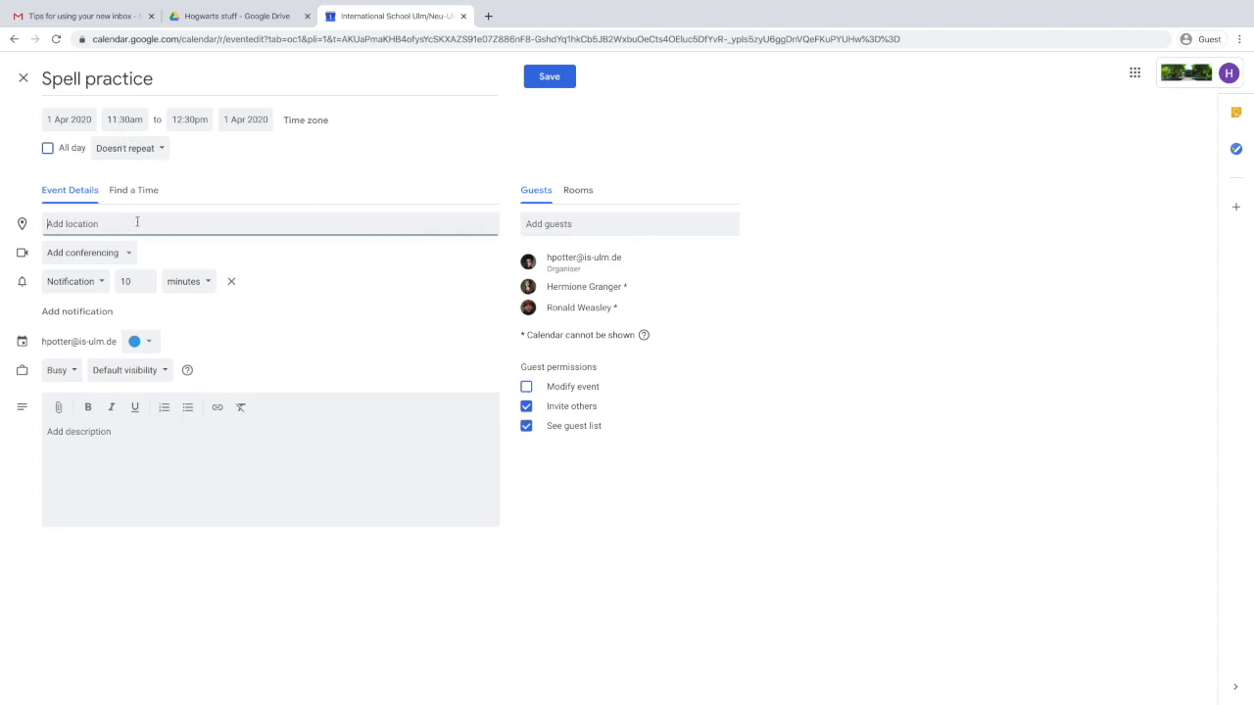
{"action": "type", "text": "Ha"}
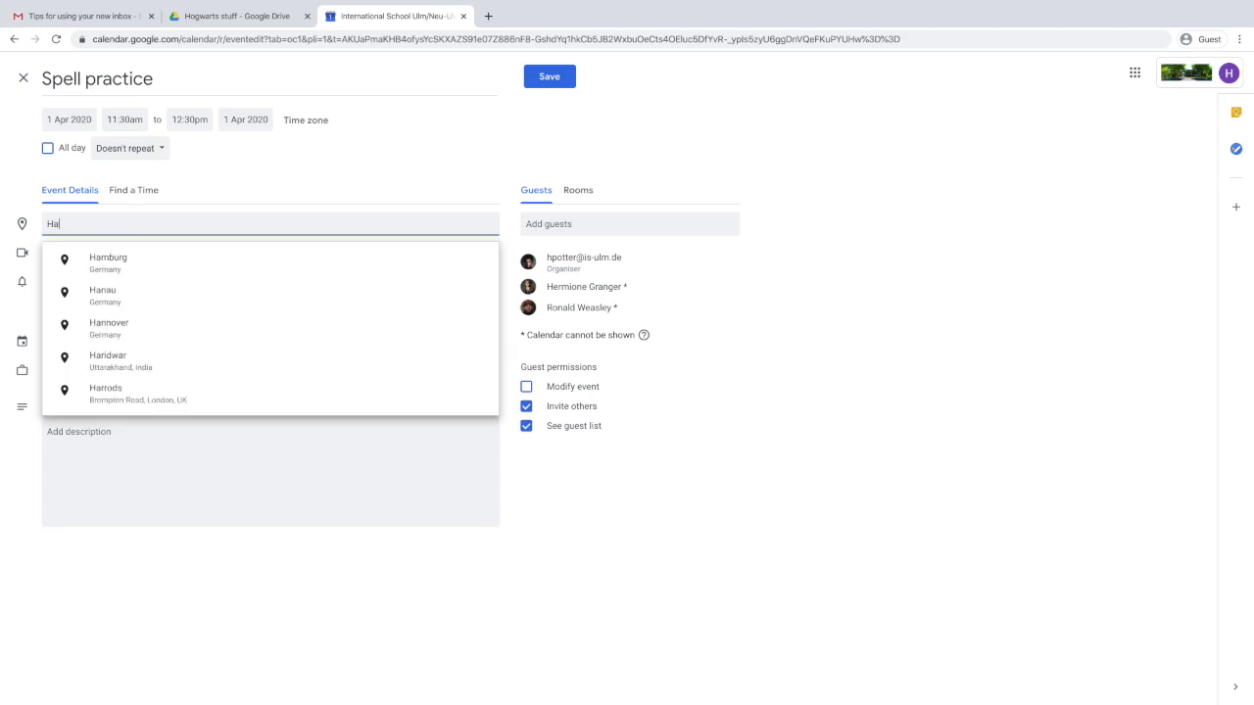
{"action": "type", "text": "rry will le"}
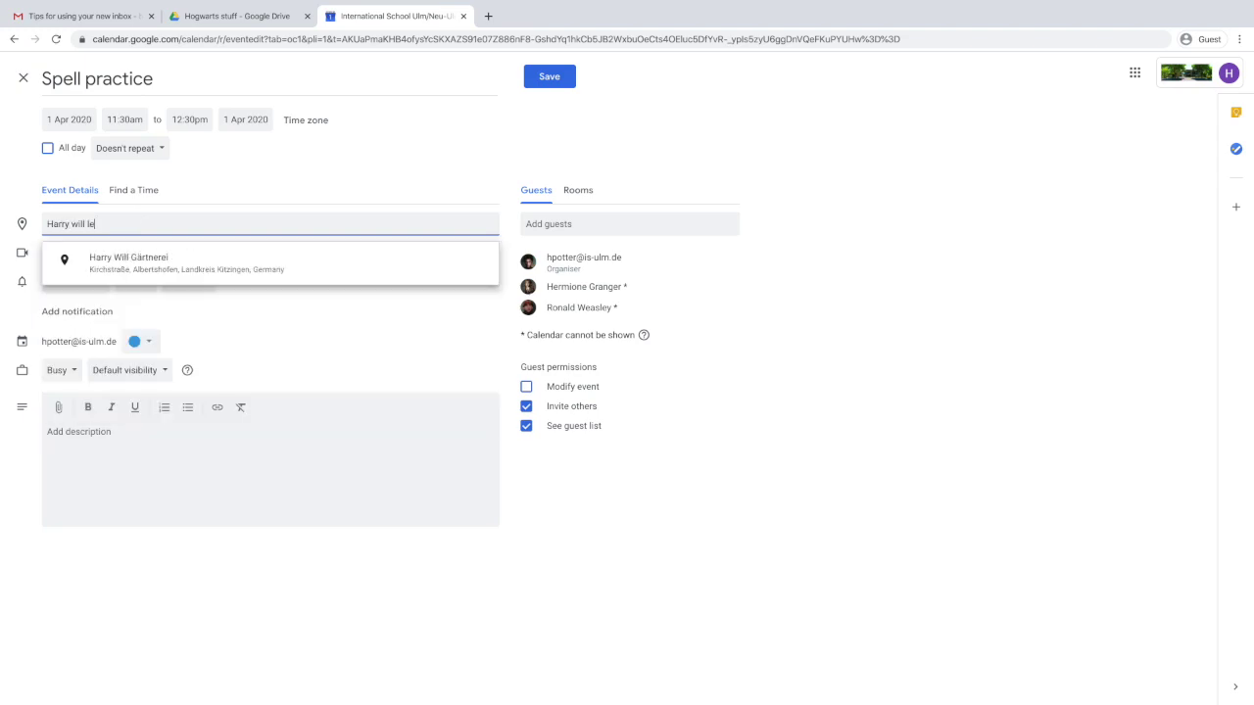
{"action": "type", "text": "t you know"}
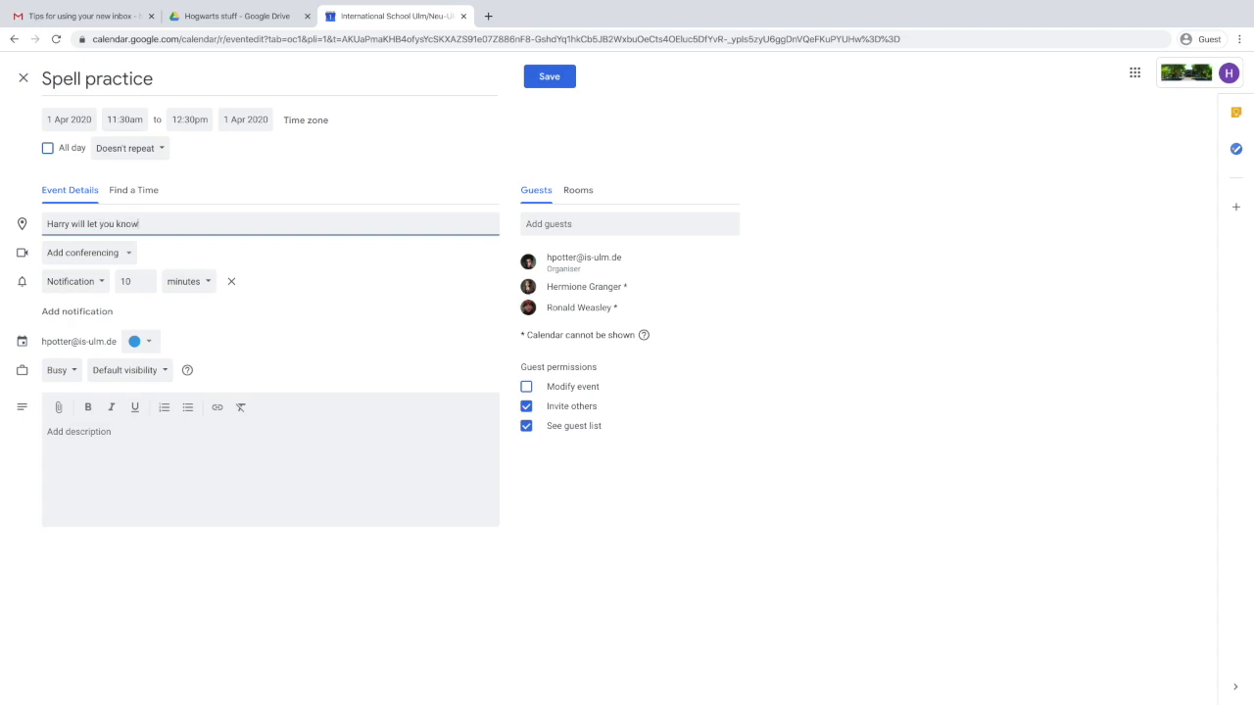
{"action": "left_click", "coordinate": [144, 438]}
{"action": "type", "text": "looking forward it!"}
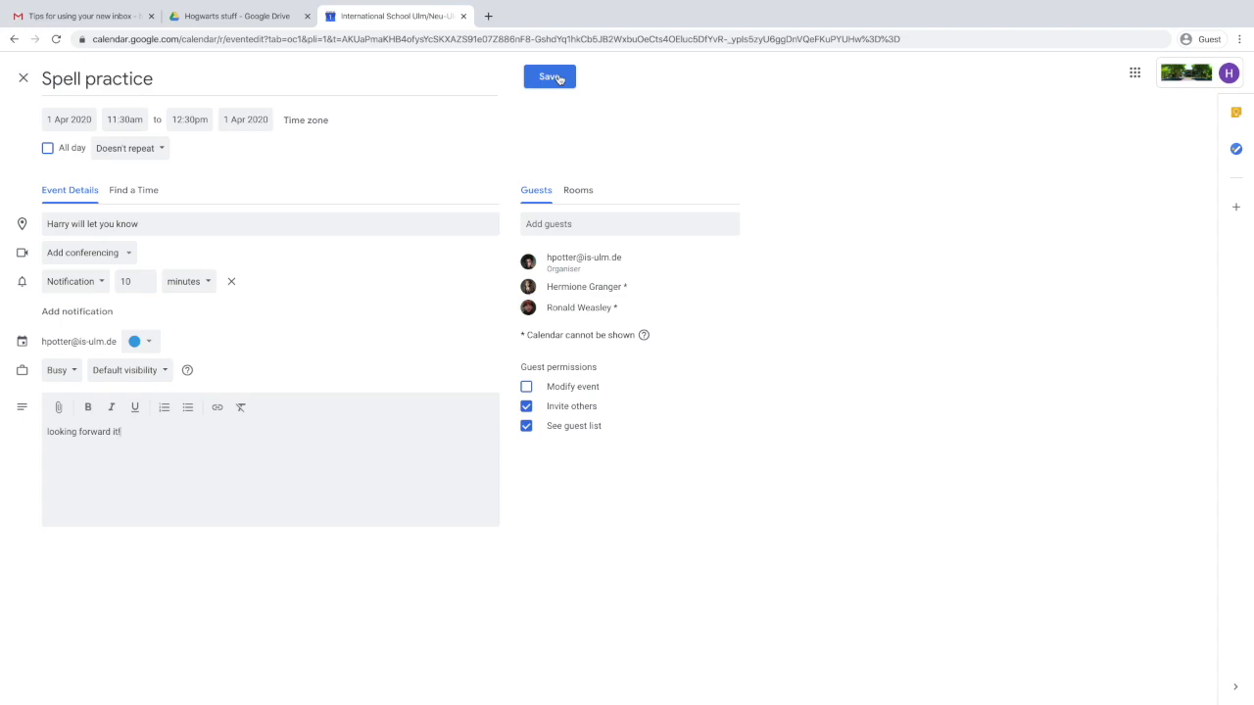
{"action": "left_click", "coordinate": [558, 78]}
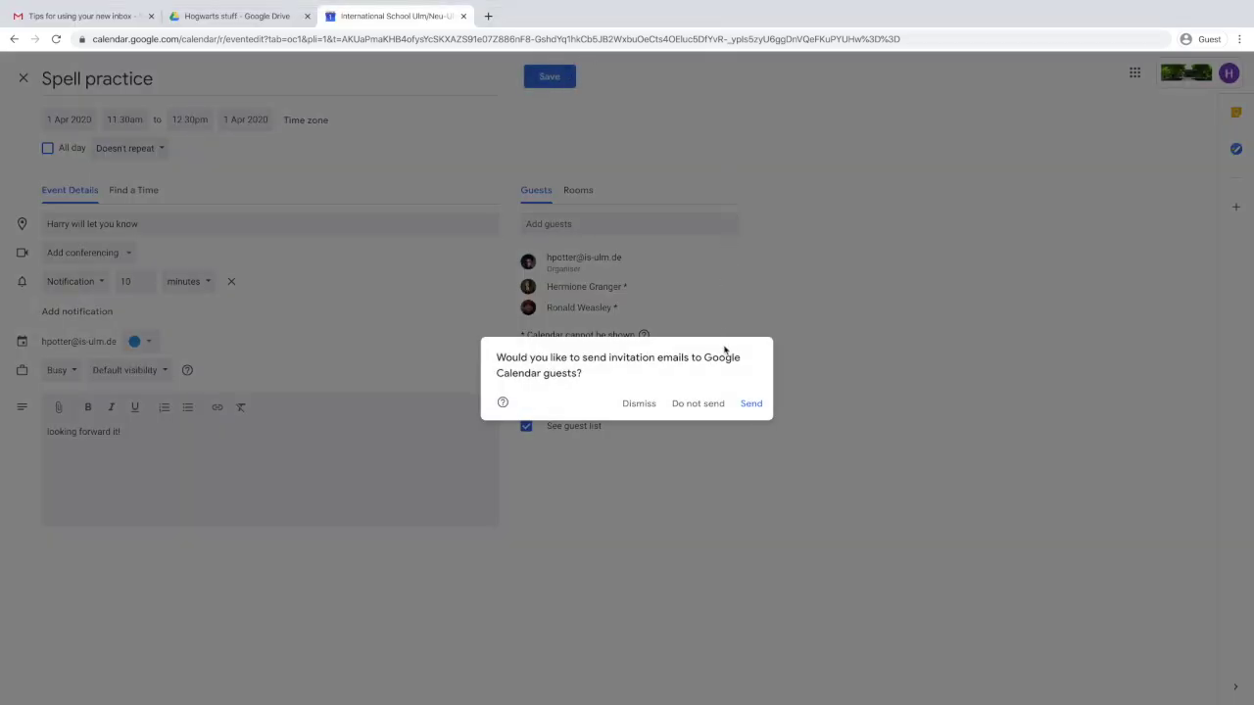
{"action": "left_click", "coordinate": [751, 403]}
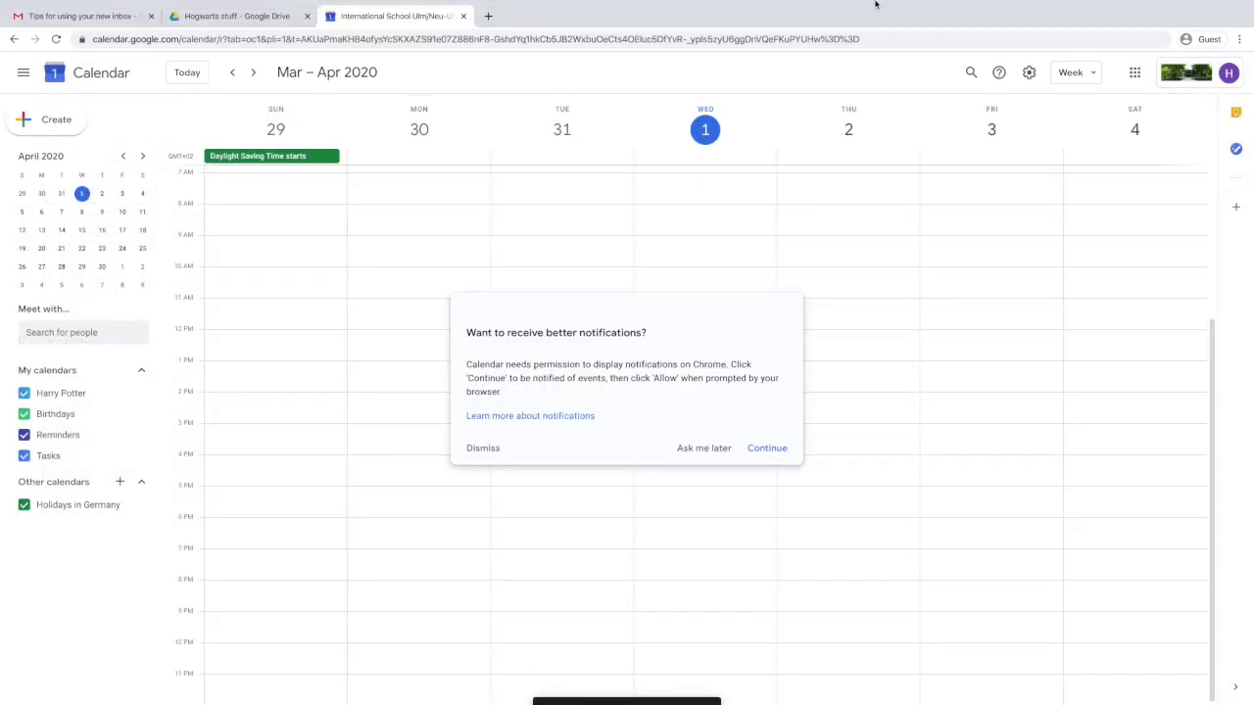
Allow calendar notifications, overlay a classmate's calendar via Meet with…, then return to Gmail.
{"action": "left_click", "coordinate": [782, 452]}
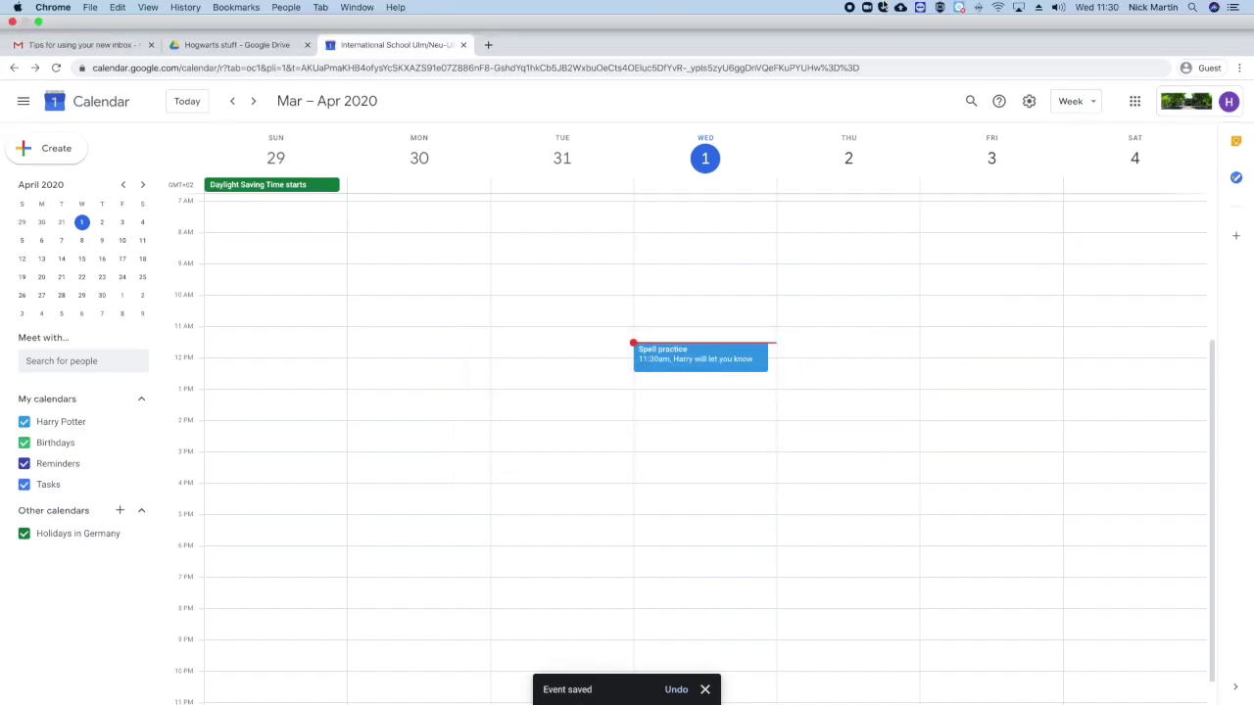
{"action": "left_click", "coordinate": [68, 332]}
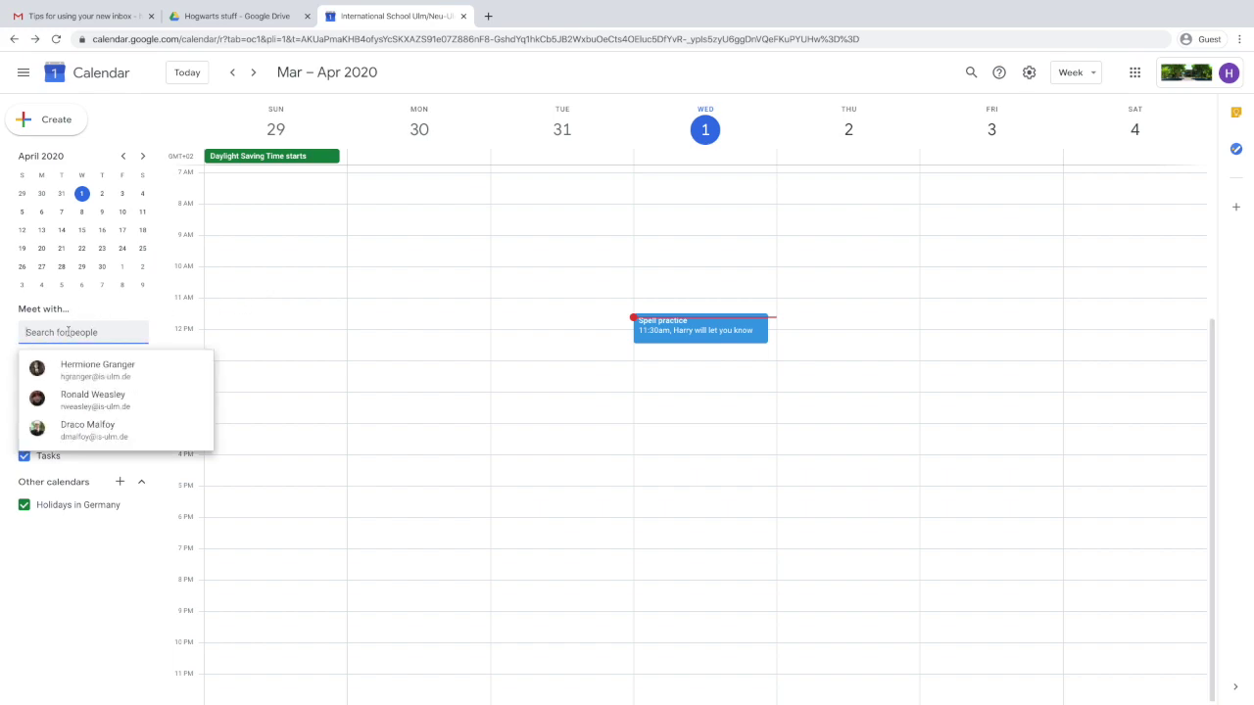
{"action": "left_click", "coordinate": [81, 374]}
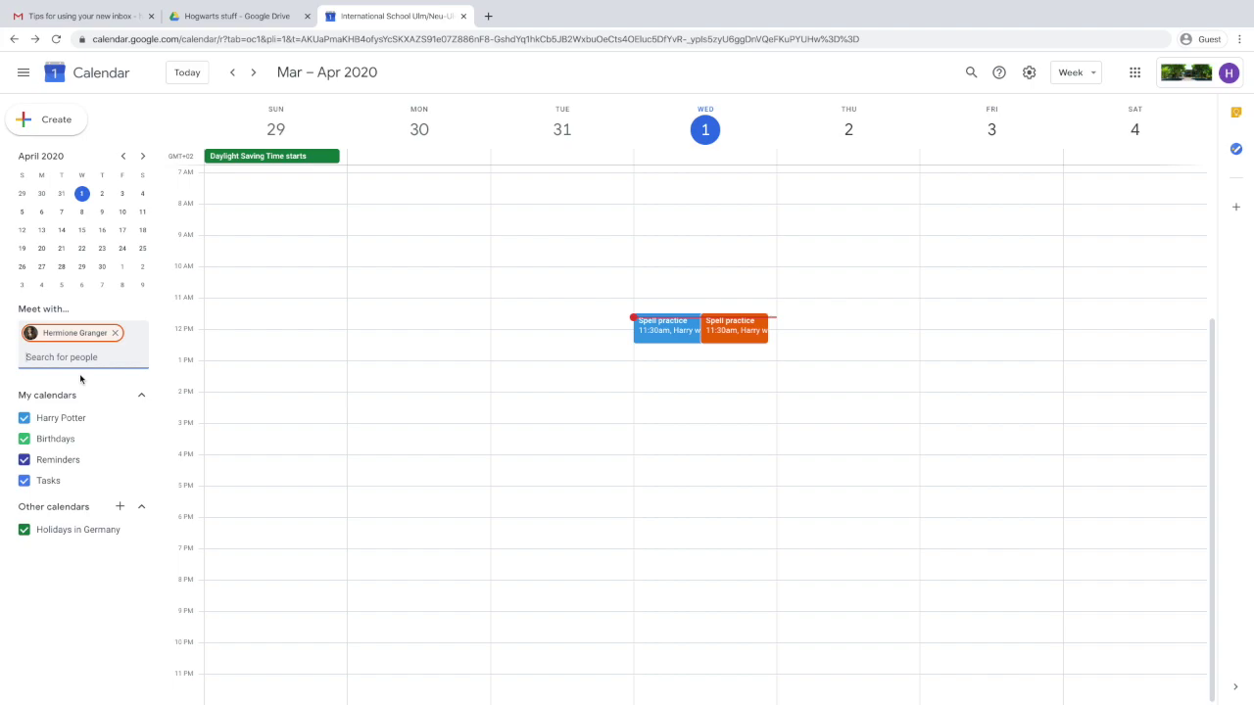
{"action": "left_click", "coordinate": [107, 20]}
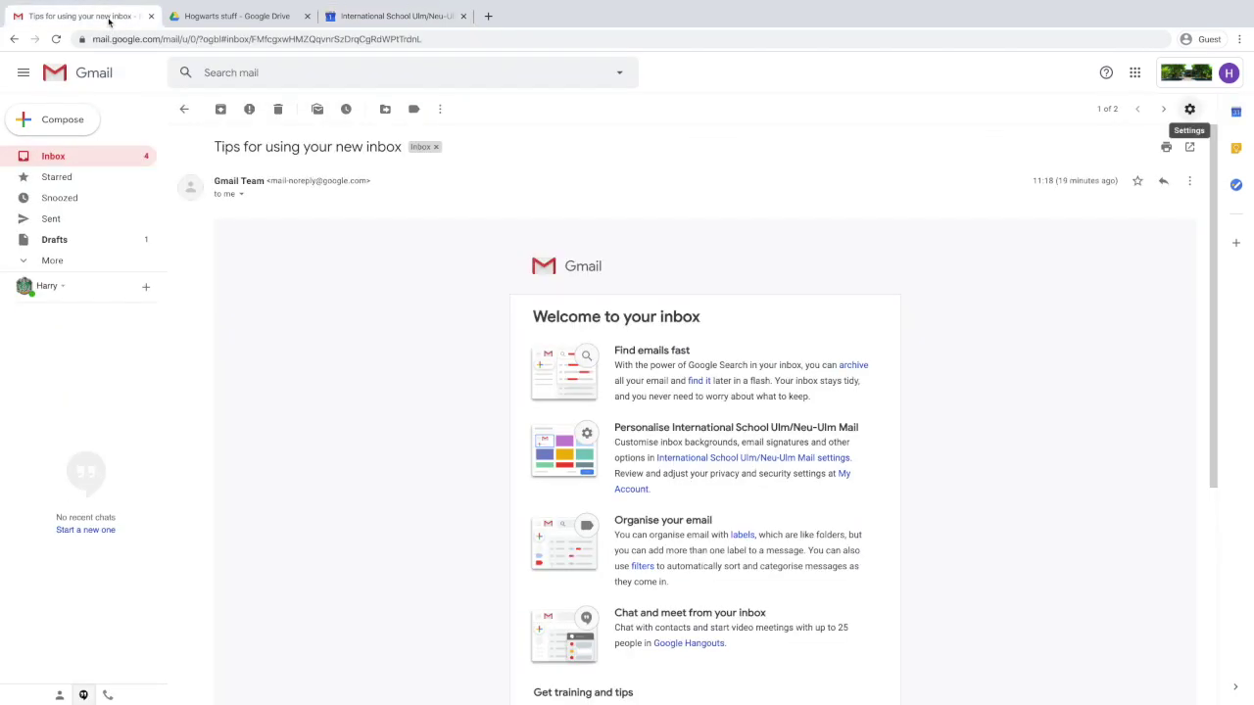
Move the 'Greetings Harry!' email to Spam and open the 'Accepted: Spell practice' reply.
{"action": "left_click", "coordinate": [111, 159]}
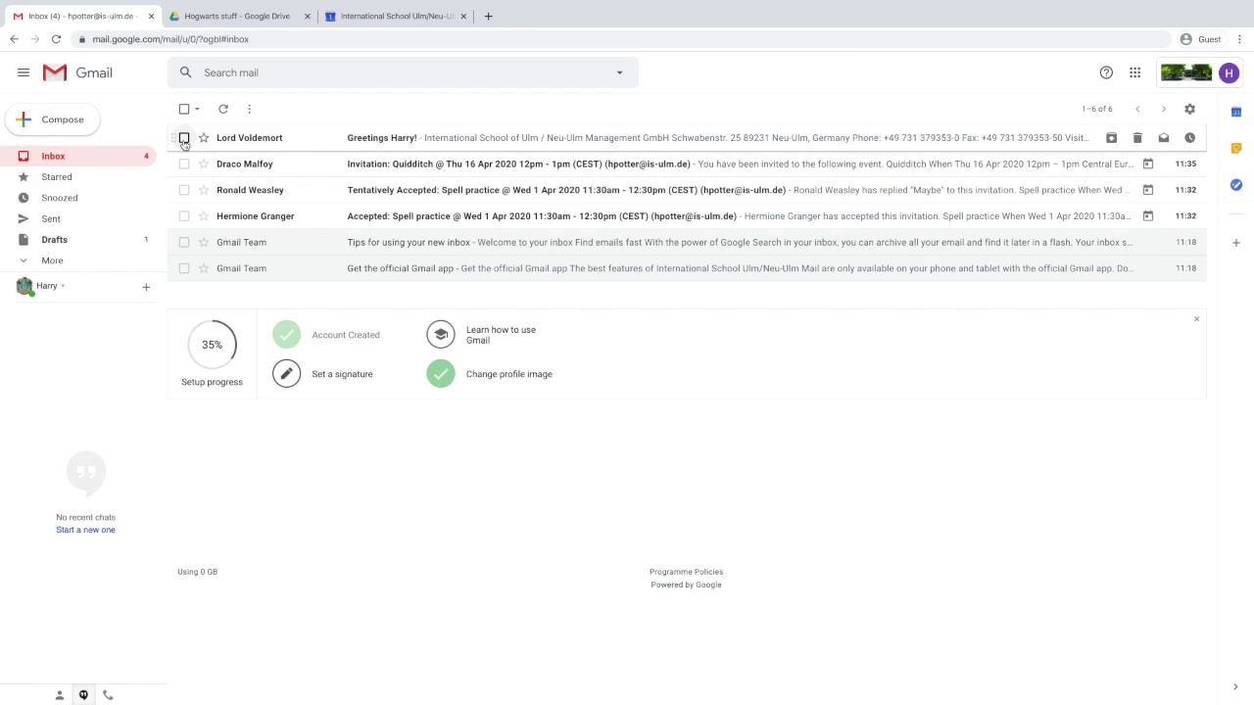
{"action": "left_click", "coordinate": [183, 138]}
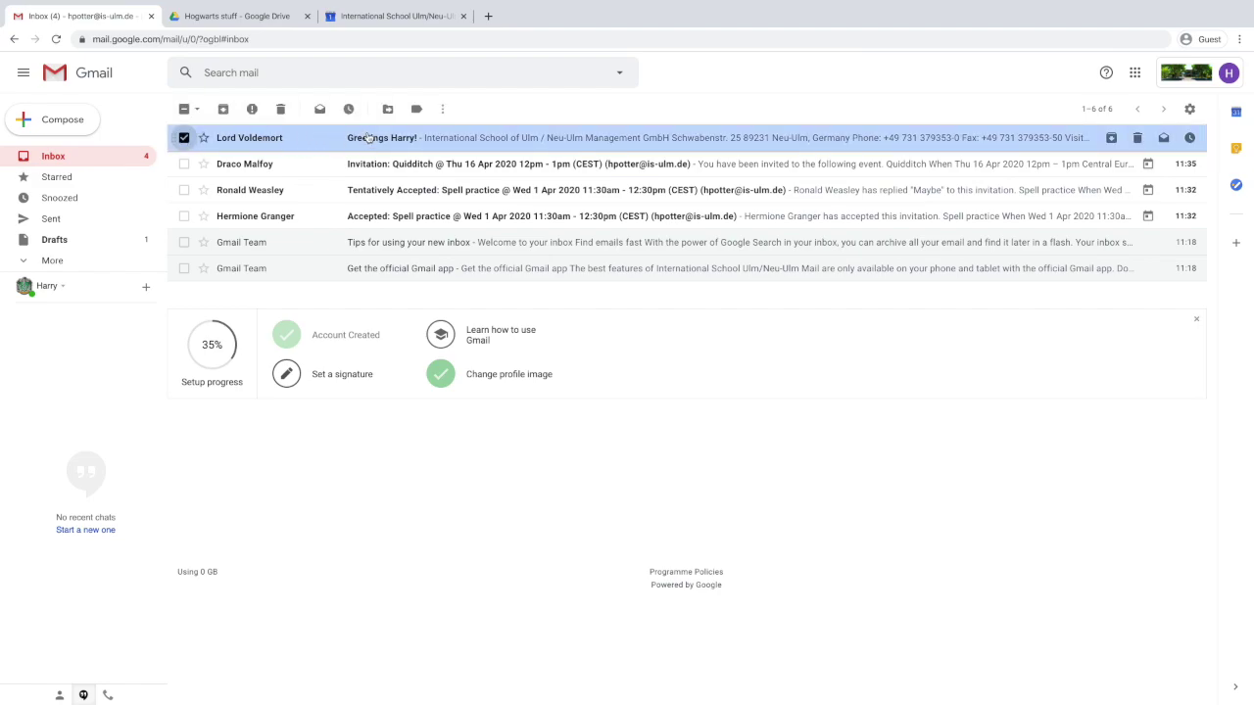
{"action": "left_click", "coordinate": [386, 109]}
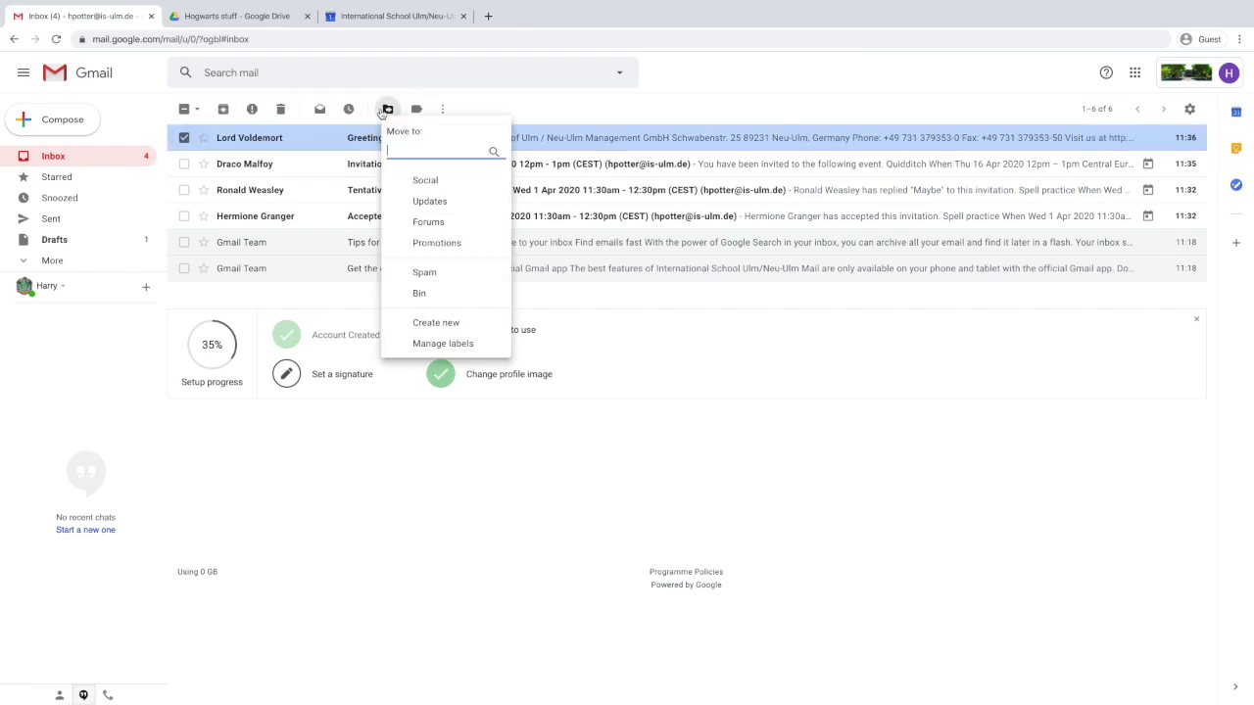
{"action": "left_click", "coordinate": [425, 272]}
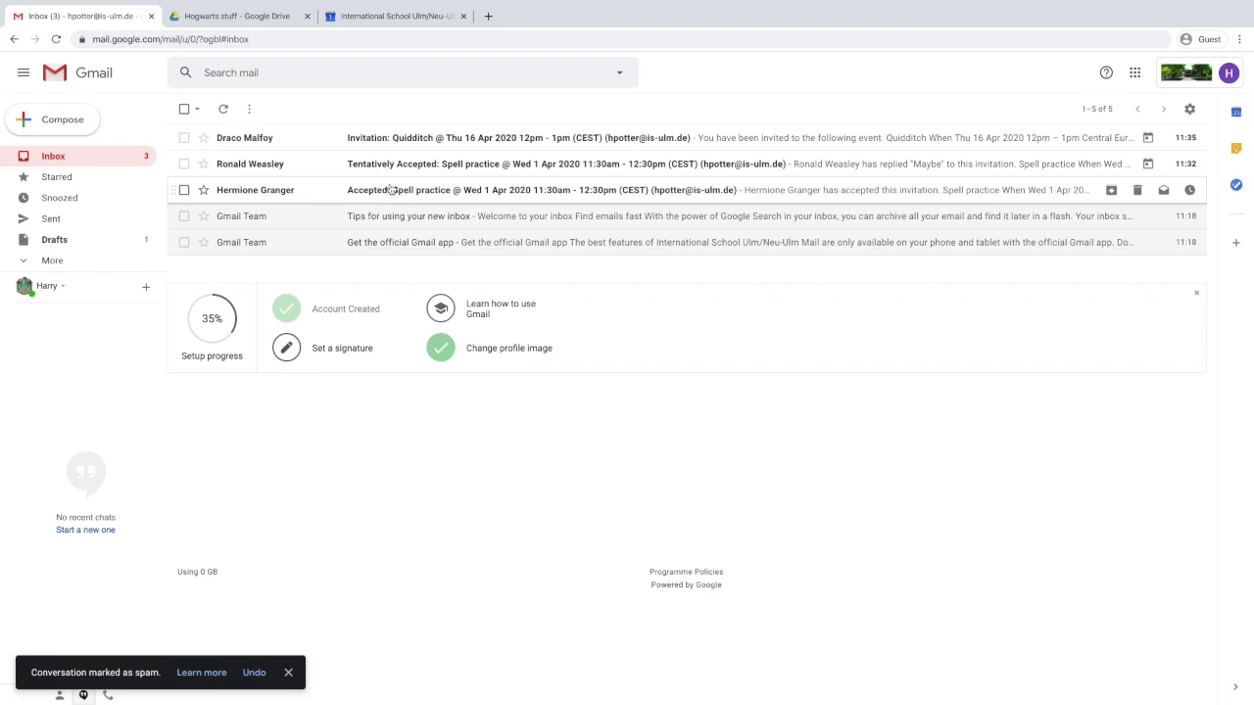
{"action": "left_click", "coordinate": [389, 189]}
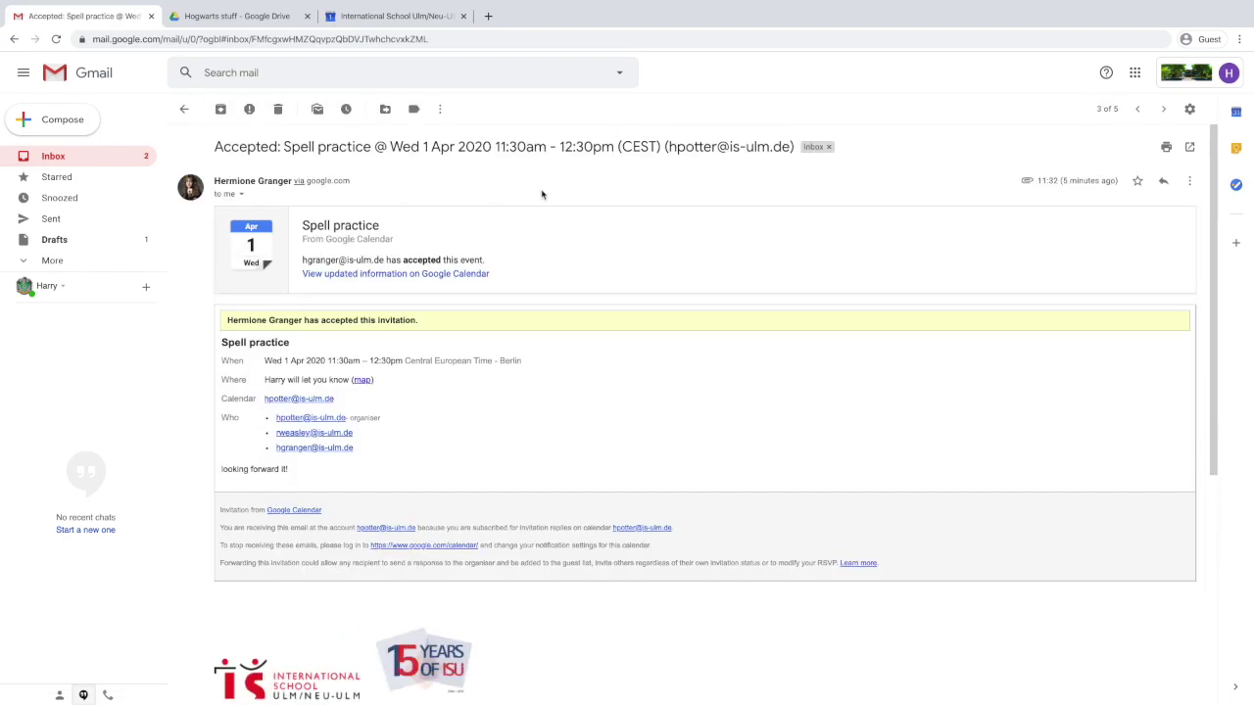
Read the tentative Spell practice reply, then decline the Quidditch invitation for Thu 16 Apr.
{"action": "left_click", "coordinate": [1137, 109]}
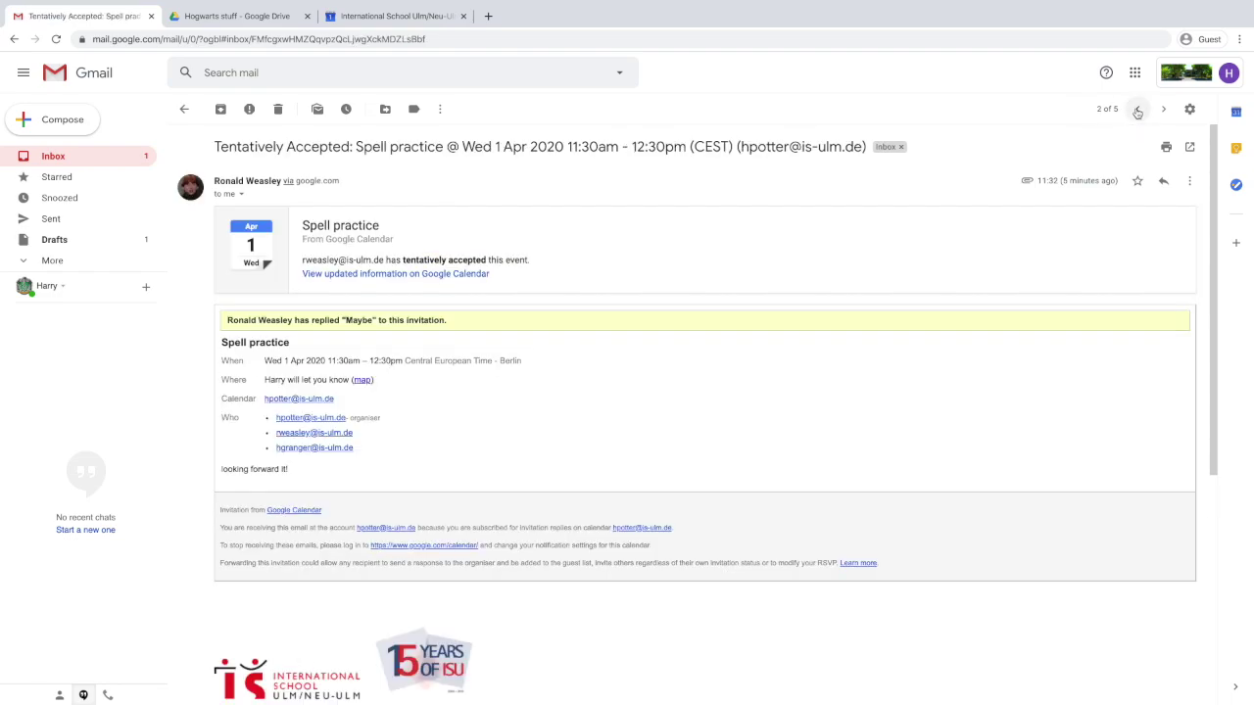
{"action": "left_click", "coordinate": [1137, 109]}
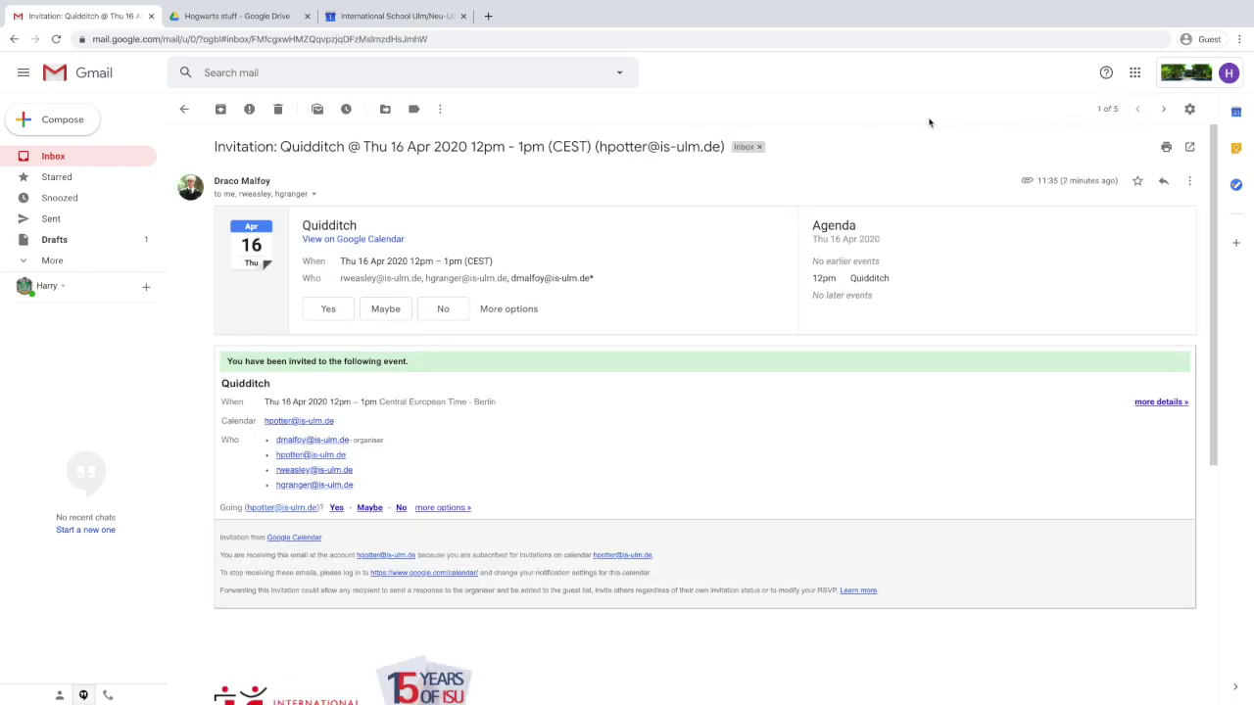
{"action": "left_click", "coordinate": [440, 308]}
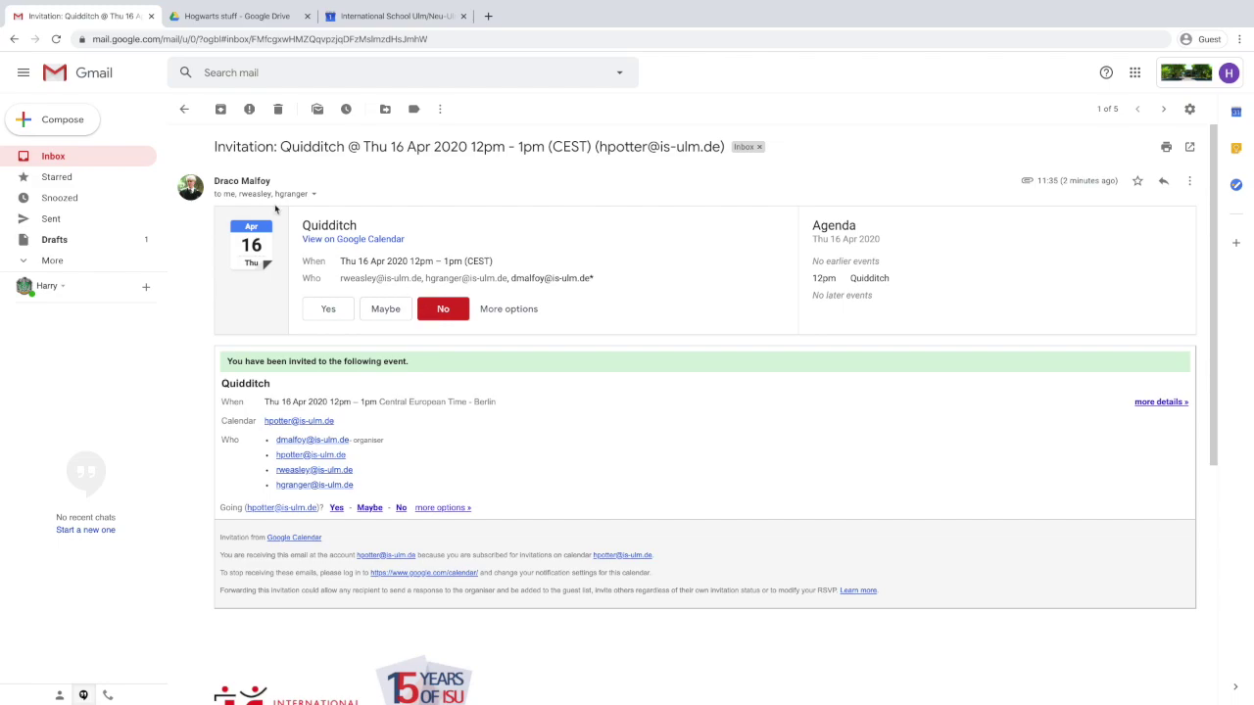